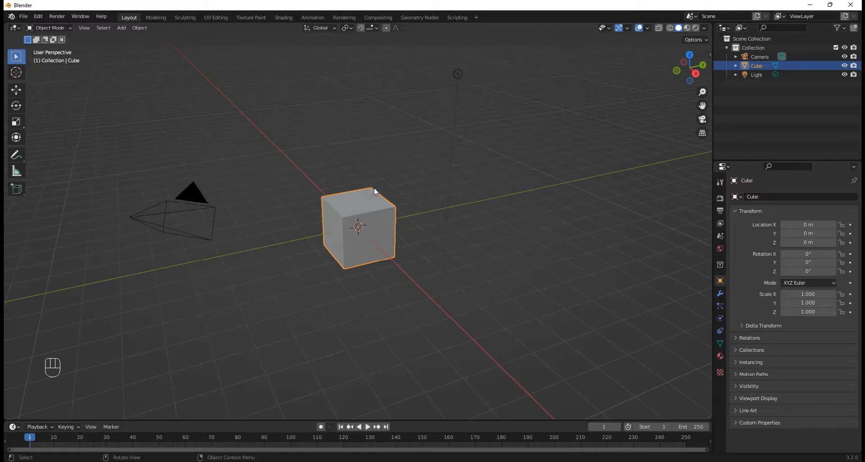
Delete all default objects from the scene: the camera, cube and light
key(a)
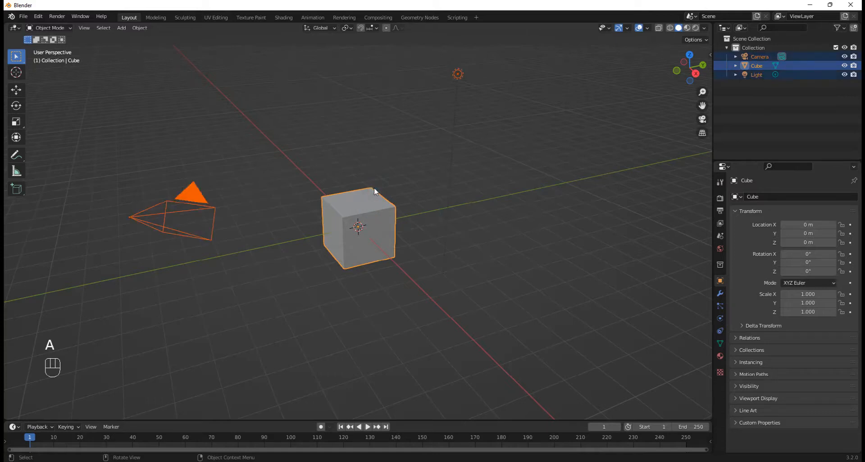
key(Delete)
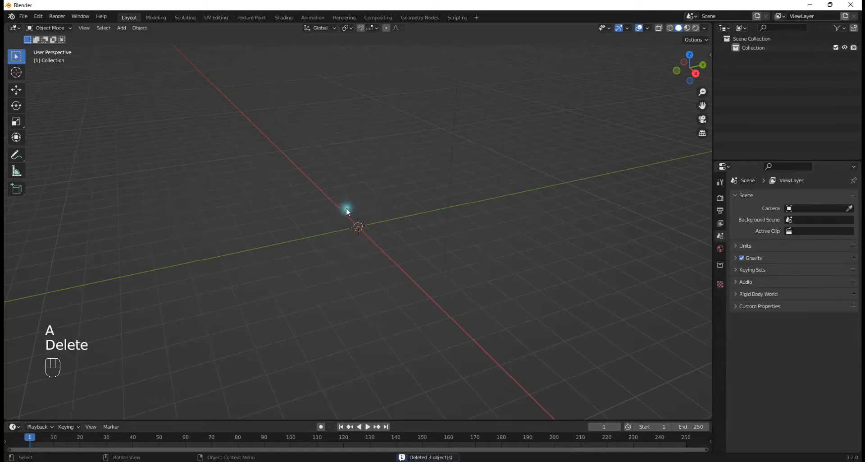
Add the file A10 blueprints.jpg from the Downloads folder as a reference image, with Align to View turned off
key(shift+a)
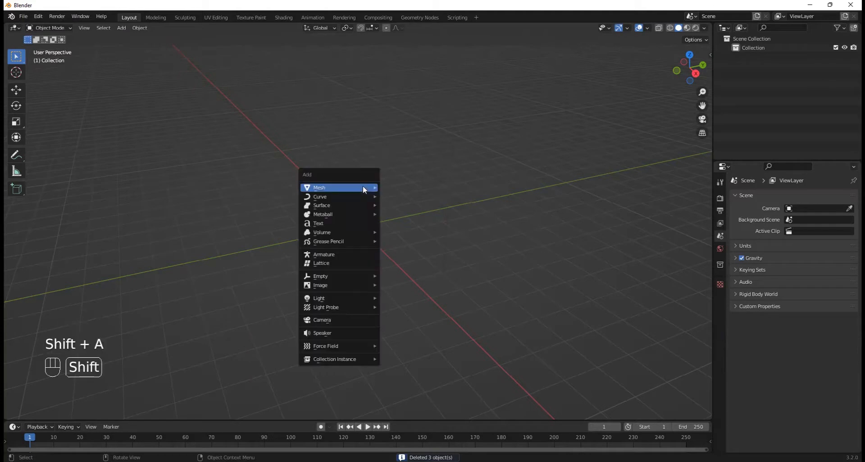
mouse_move(364, 188)
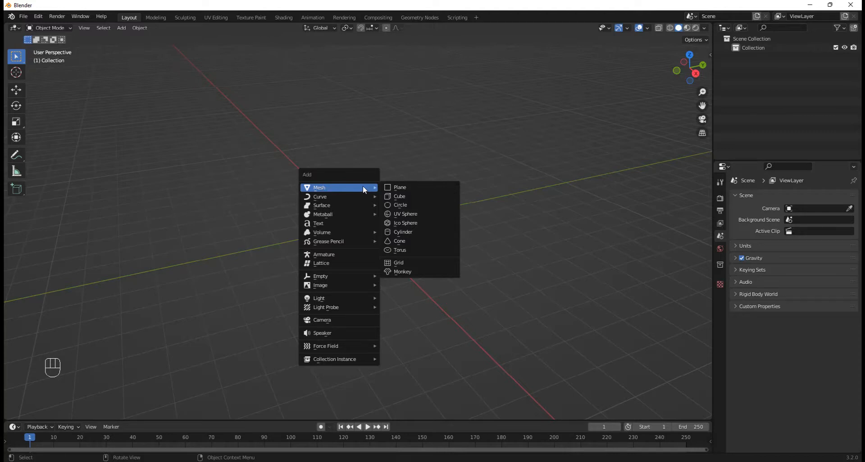
mouse_move(359, 288)
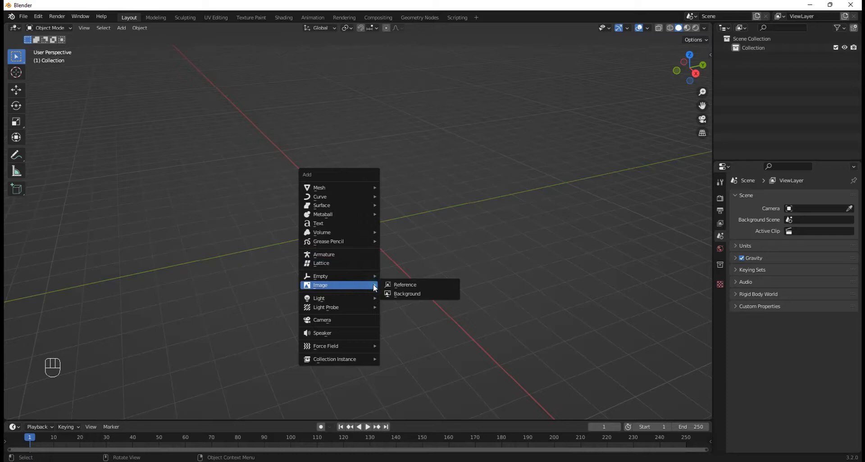
click(399, 284)
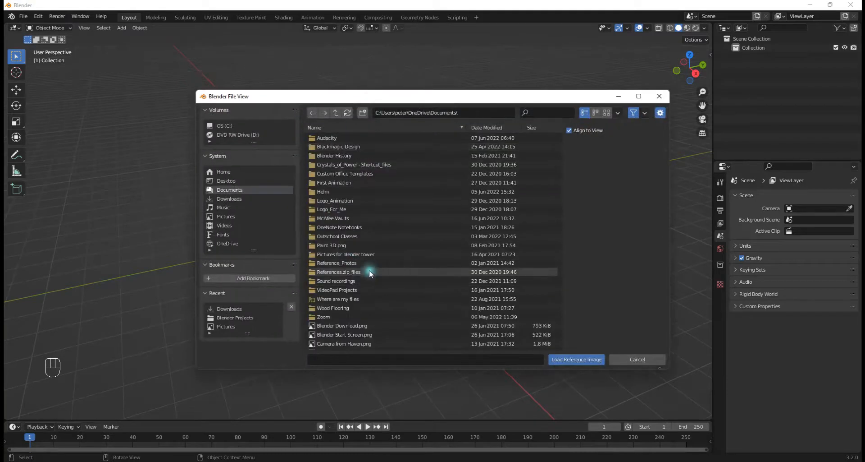
click(260, 198)
scroll(437, 205, down, 10)
scroll(464, 204, down, 8)
click(346, 262)
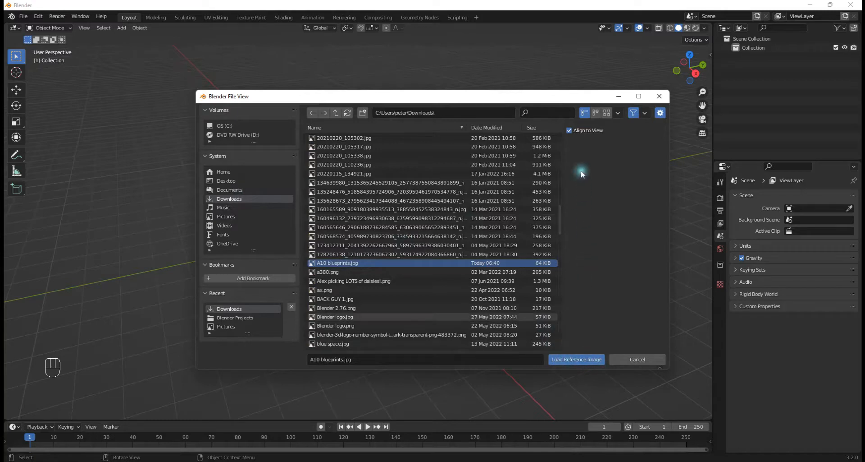
click(568, 130)
click(572, 357)
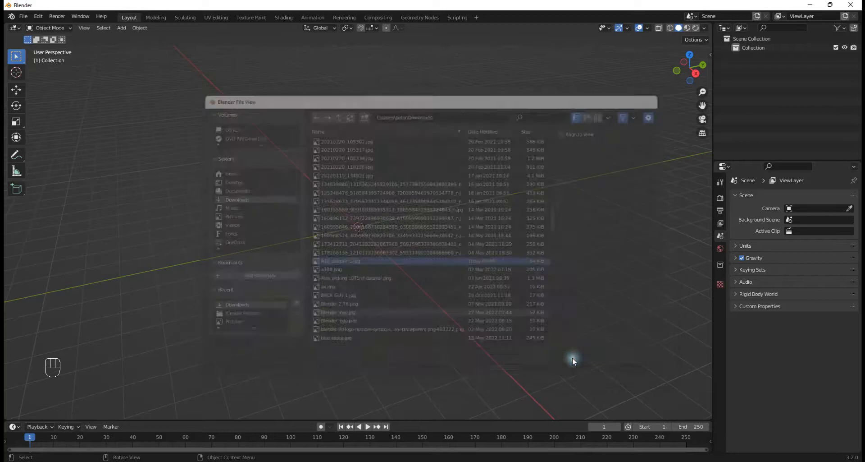
Clear the blueprint image's rotation so it lies flat on the grid
middle_drag(368, 193, 424, 203)
scroll(424, 229, up, 6)
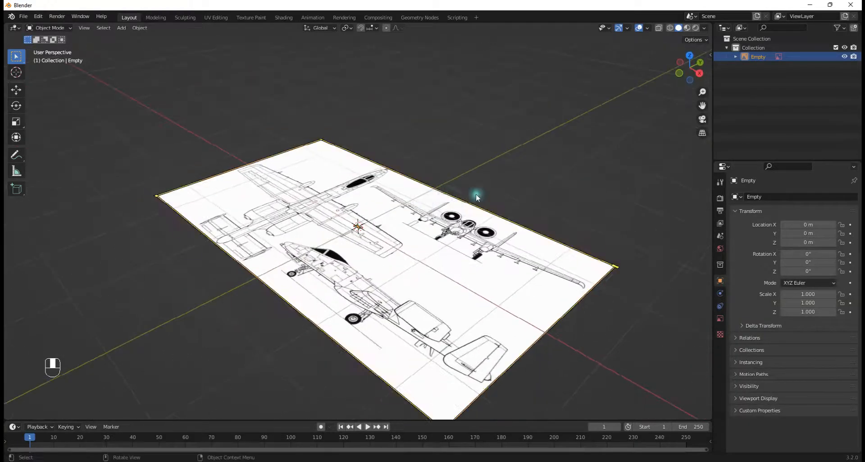
middle_drag(495, 183, 460, 210)
key(alt+r)
Try a free trackball rotation on the blueprint image and reset its rotation to zero
scroll(383, 228, down, 5)
middle_drag(383, 228, 384, 202)
key(r)
key(r)
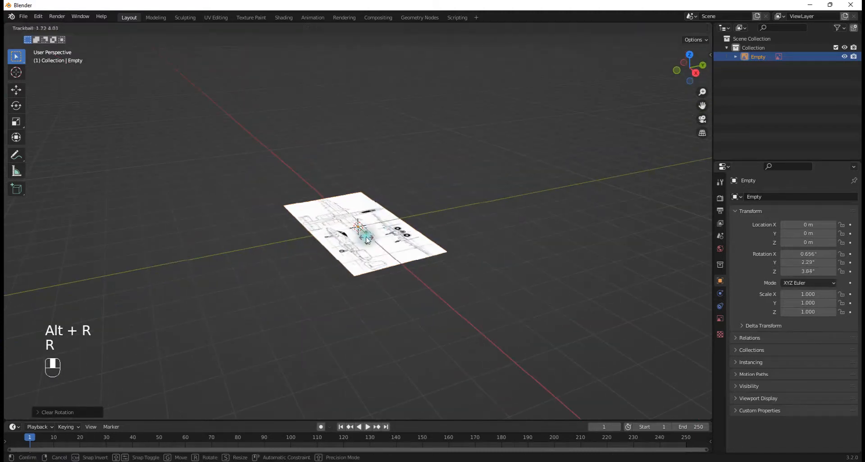
click(366, 275)
middle_drag(462, 243, 537, 318)
key(alt+r)
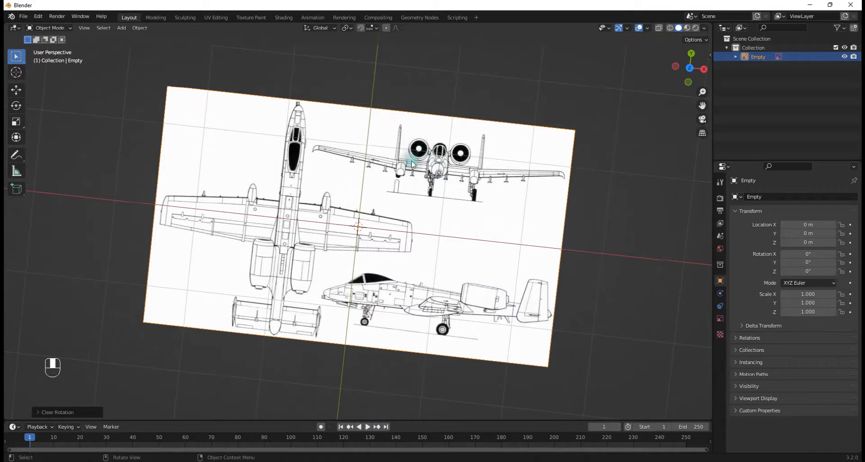
Examine the flat blueprint image and its three aircraft drawings from above and from several angles
middle_drag(449, 160, 481, 117)
scroll(478, 149, down, 6)
scroll(449, 213, up, 2)
middle_drag(478, 178, 442, 178)
scroll(451, 218, up, 5)
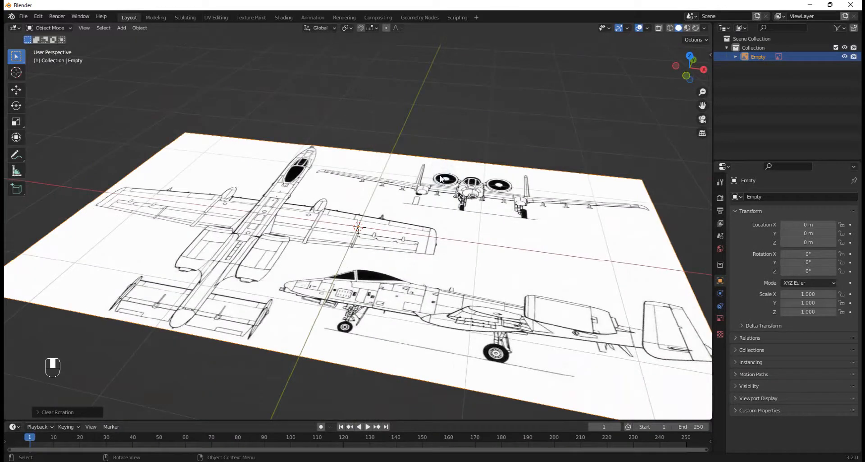
key(KP_7)
scroll(454, 226, down, 2)
middle_drag(450, 251, 413, 172)
scroll(436, 177, up, 1)
scroll(413, 172, down, 3)
scroll(413, 173, up, 1)
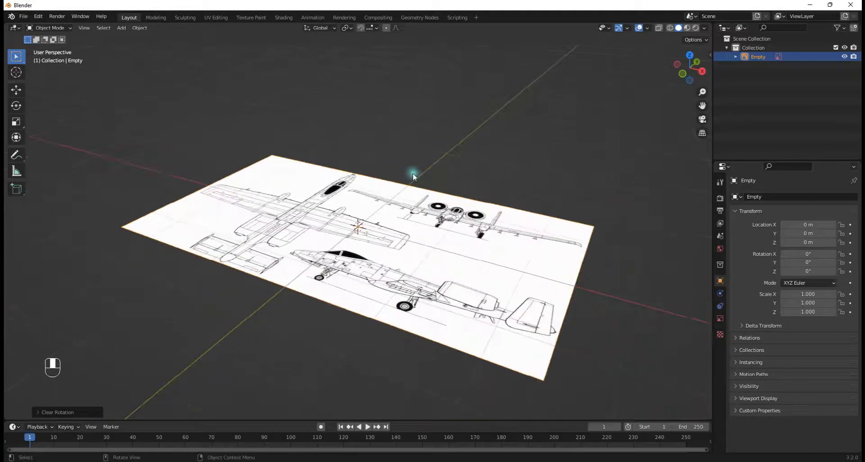
In top orthographic view, move the blueprint about 0.886 m along X to centre the top-view fuselage on the Y axis
click(689, 54)
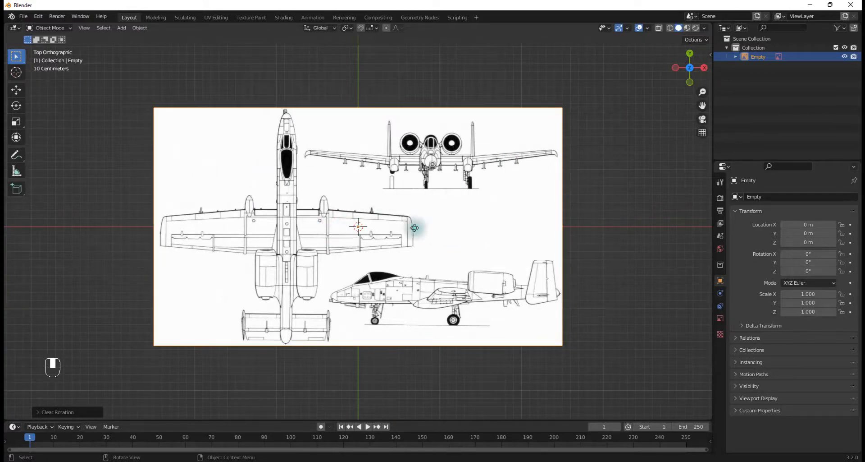
key(g)
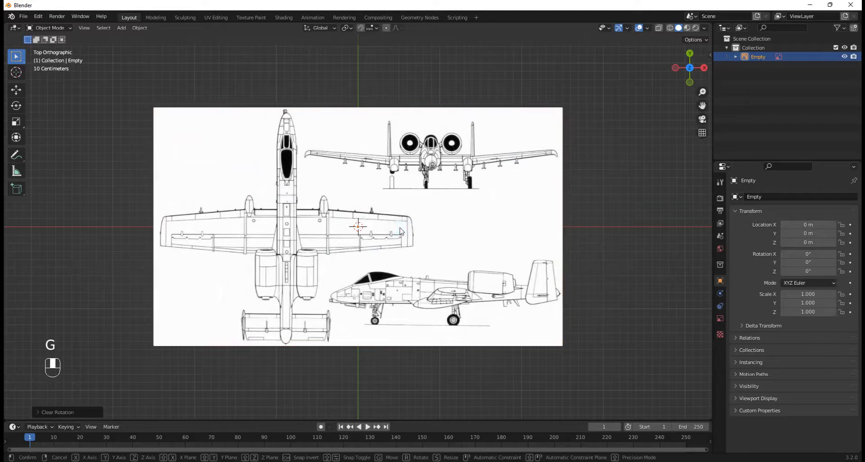
key(x)
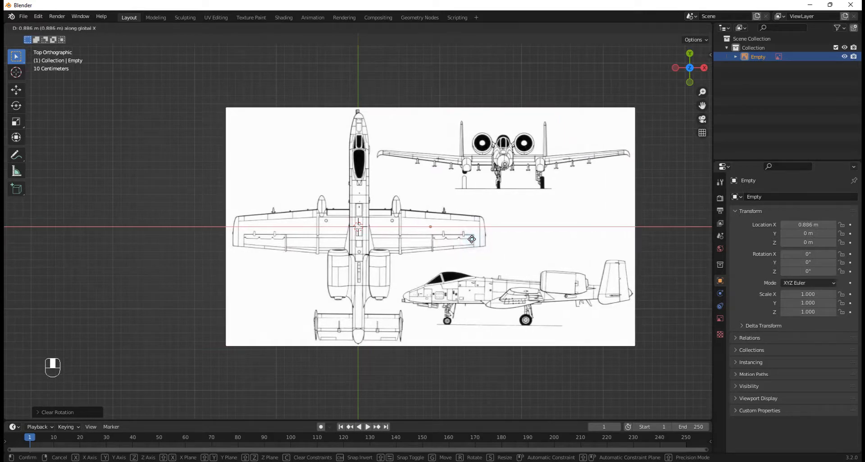
click(472, 239)
Circle the nose and tail of the top-view aircraft drawing with freehand annotations
click(16, 153)
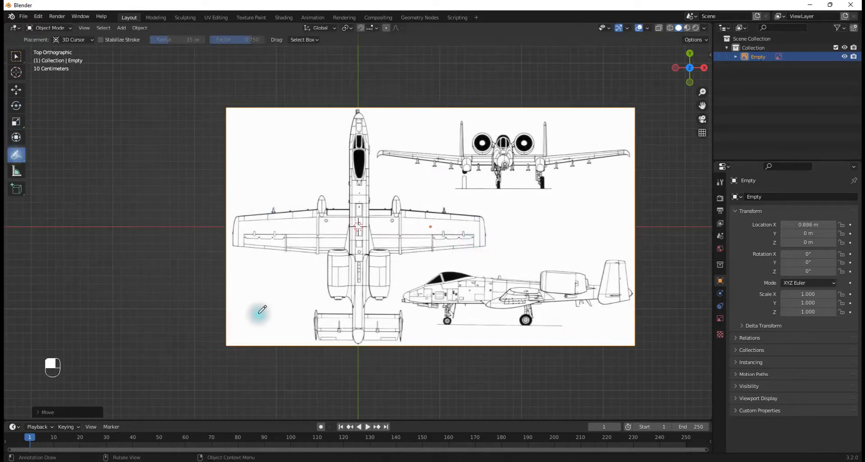
mouse_move(360, 97)
mouse_down()
mouse_move(392, 111)
mouse_move(342, 136)
mouse_move(364, 98)
mouse_up()
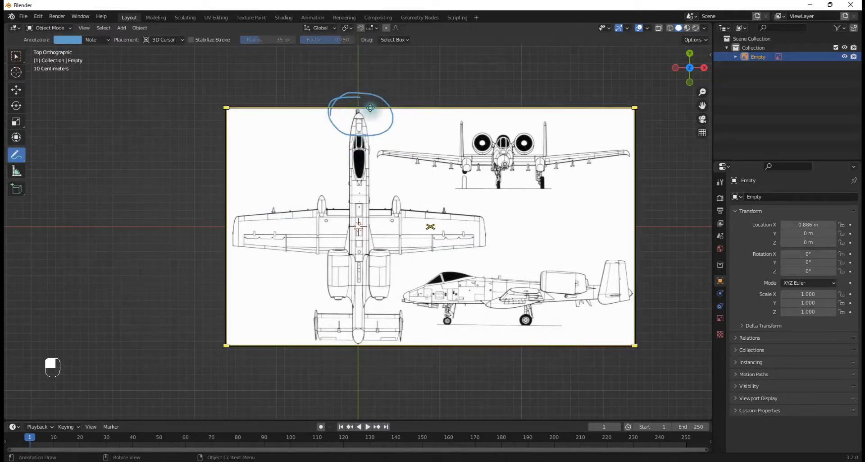
mouse_move(352, 334)
mouse_down()
mouse_move(362, 327)
mouse_move(357, 373)
mouse_move(372, 329)
mouse_up()
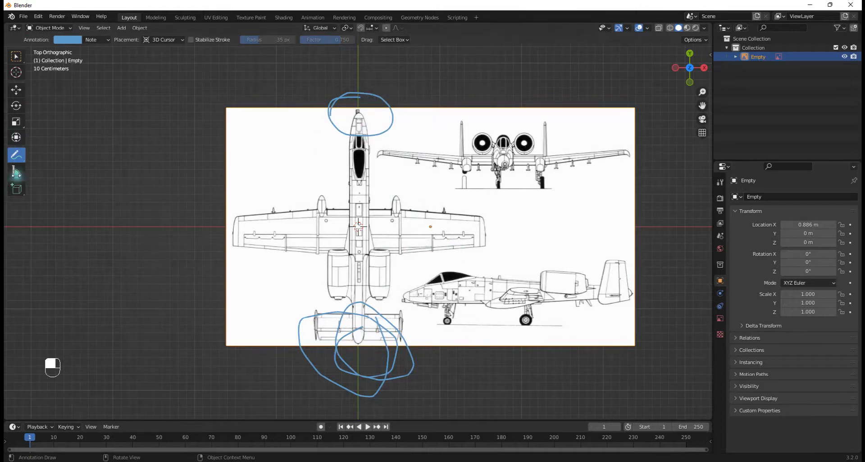
Erase the annotation circles around the aircraft's nose and tail and return to the Select Box tool
drag(15, 158, 93, 214)
mouse_move(289, 107)
mouse_down()
mouse_move(400, 99)
mouse_move(284, 84)
mouse_move(288, 76)
mouse_up()
key(ctrl+z)
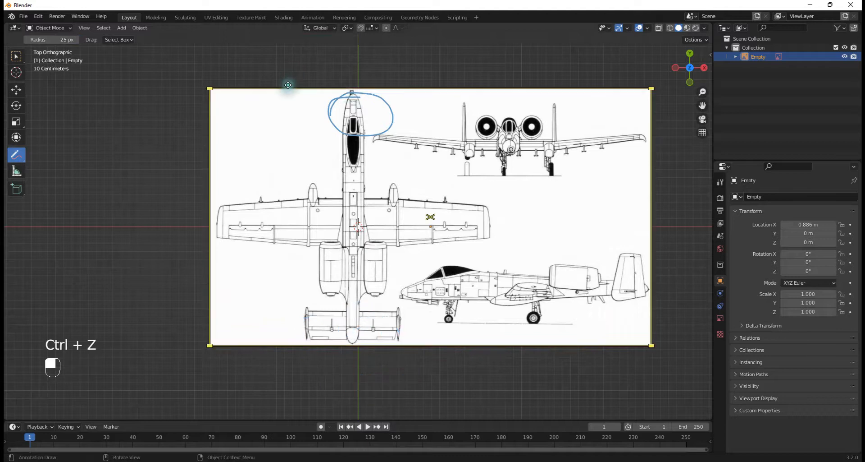
mouse_move(369, 96)
mouse_down()
mouse_move(375, 173)
mouse_move(349, 97)
mouse_move(339, 276)
mouse_move(367, 303)
mouse_move(186, 201)
mouse_up()
drag(16, 154, 51, 157)
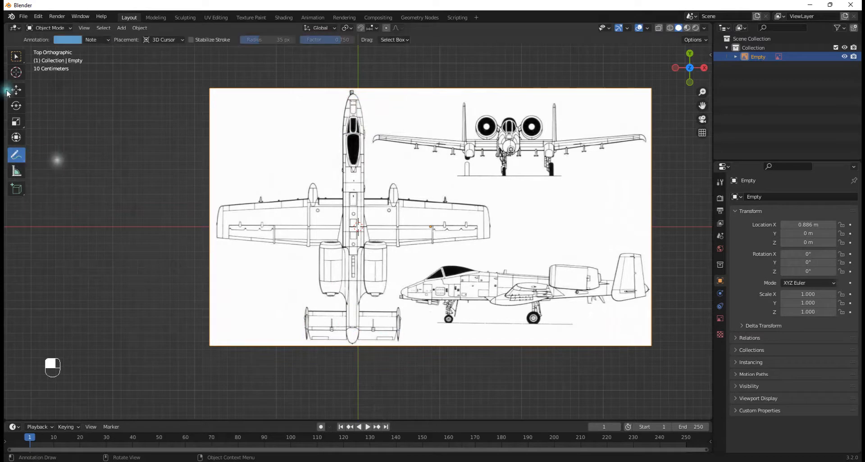
click(15, 56)
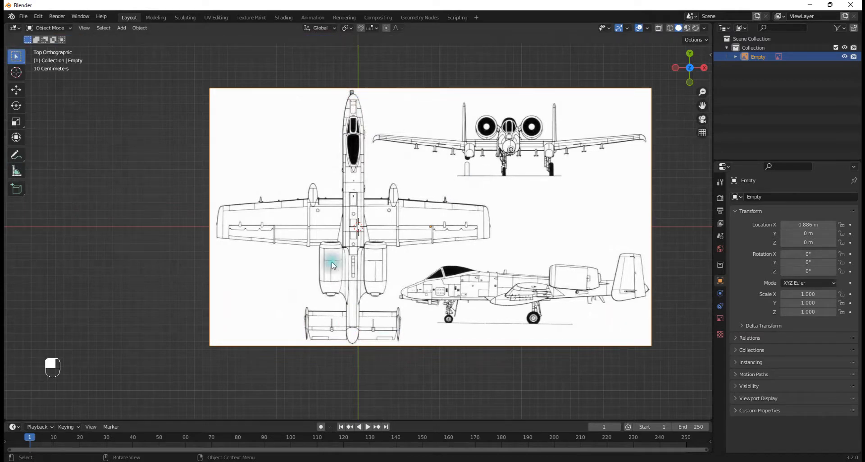
Shift the blueprint along X to about 0.957 m so the top-view fuselage is centred on the Y axis
key(g)
key(y)
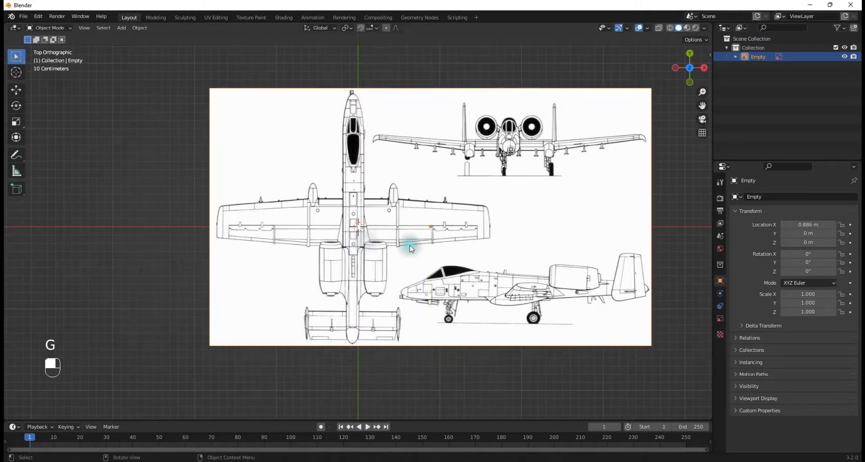
key(g)
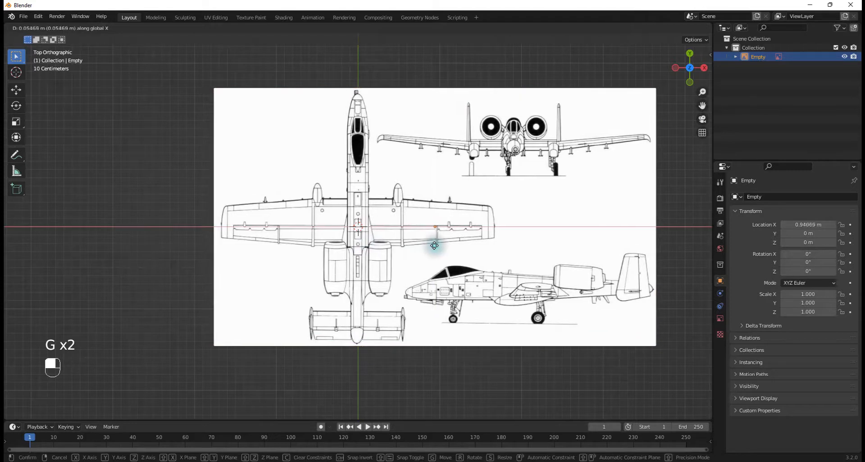
click(440, 245)
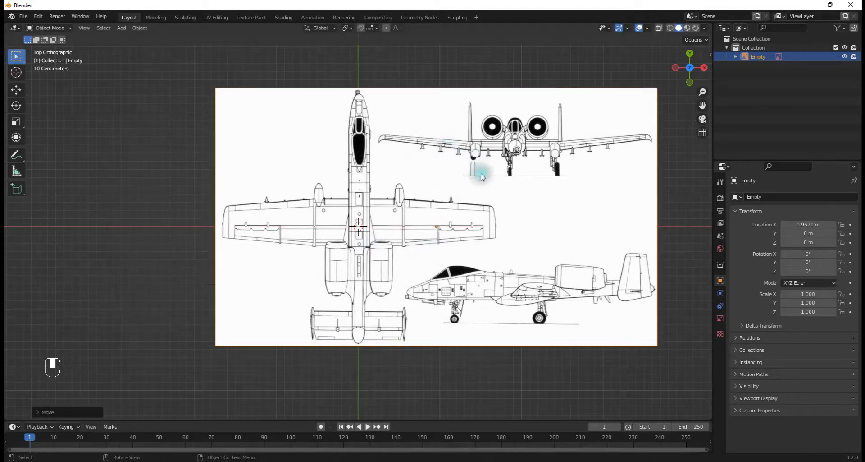
Duplicate the blueprint image, keeping the copy at the original's position
scroll(479, 174, down, 1)
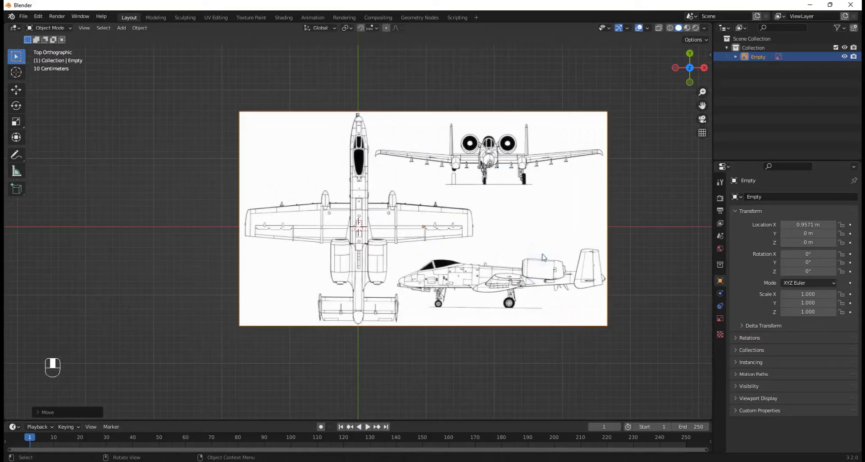
key(shift+d)
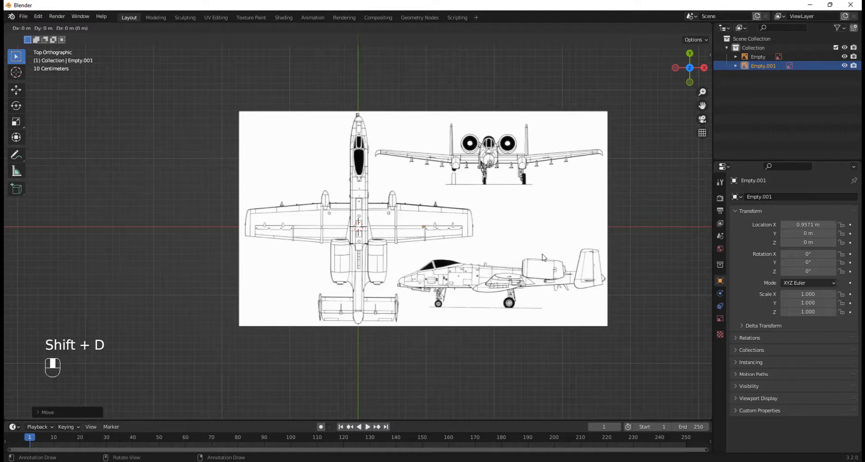
key(x)
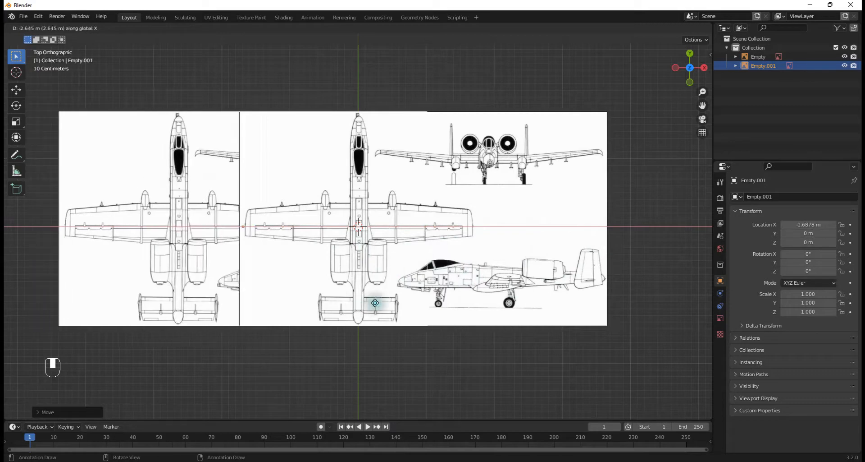
click(485, 197)
Rotate the duplicated blueprint 90° about the global X axis so it stands upright
middle_drag(486, 197, 505, 177)
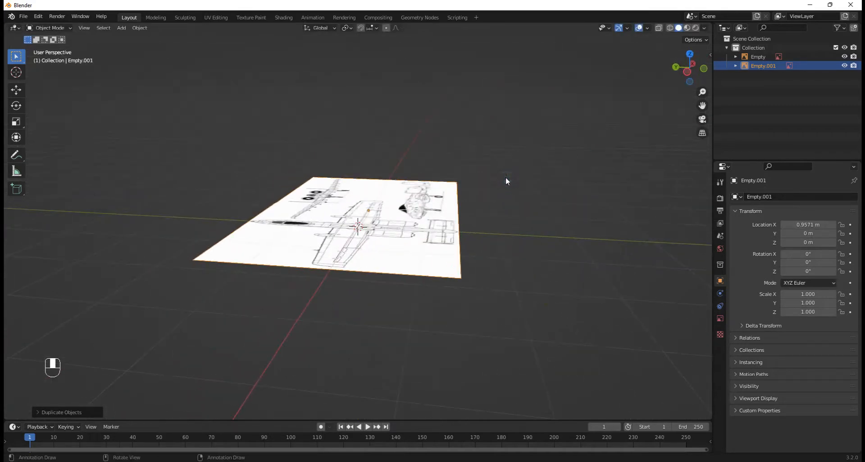
key(r)
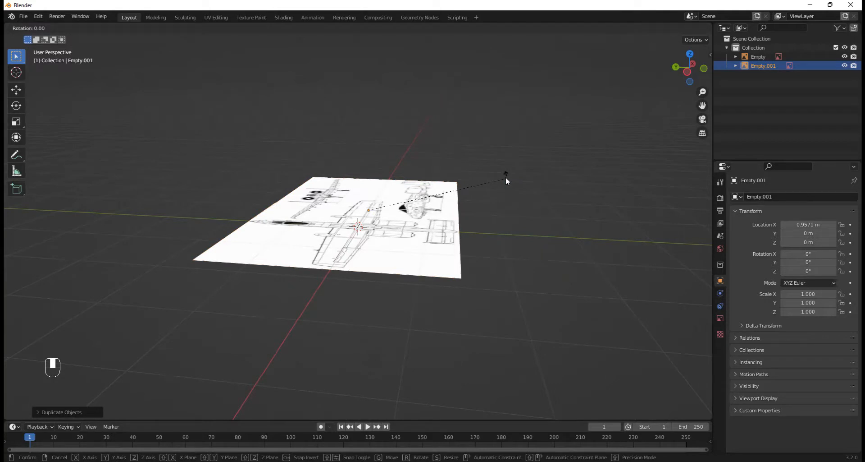
key(x)
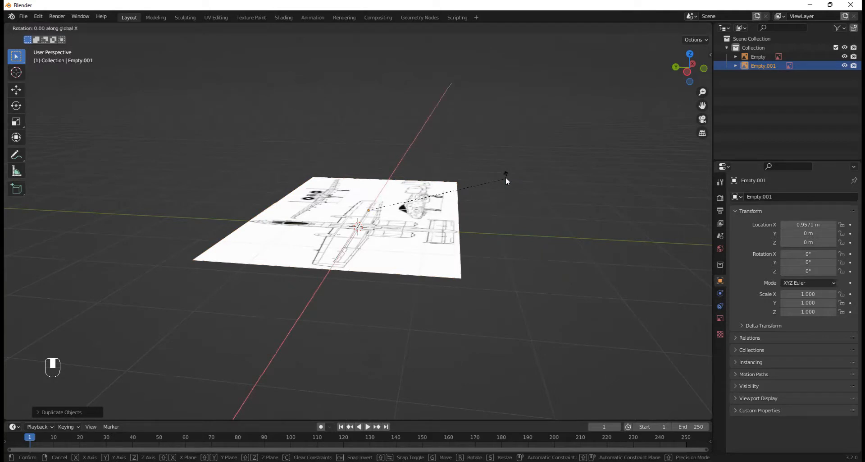
text(90)
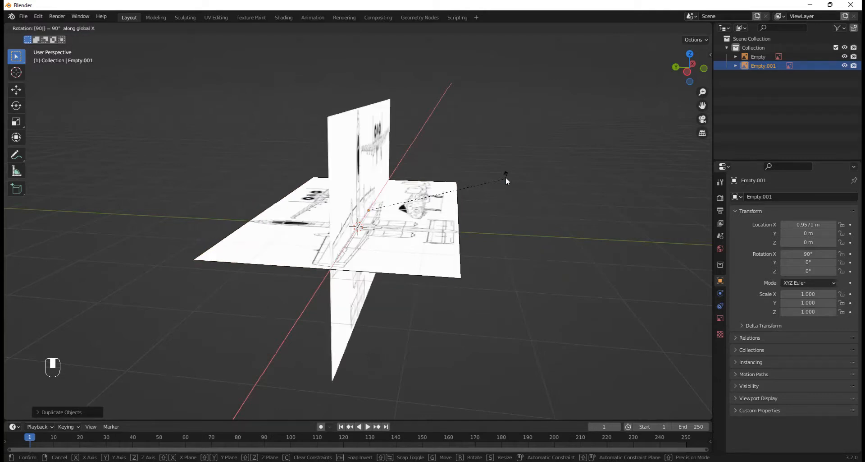
key(Return)
Move the upright blueprint to about X -0.965 m, Z -0.619 m, centring the front view over the origin with its ground line on the X axis
middle_drag(506, 177, 411, 203)
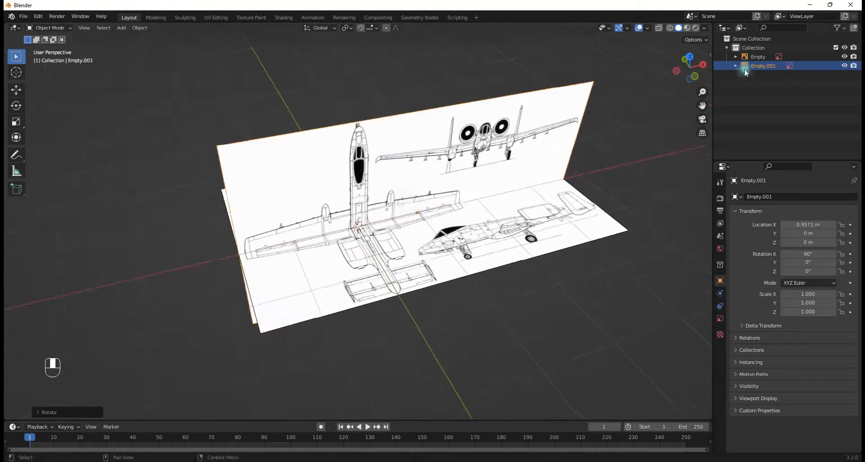
drag(661, 89, 536, 158)
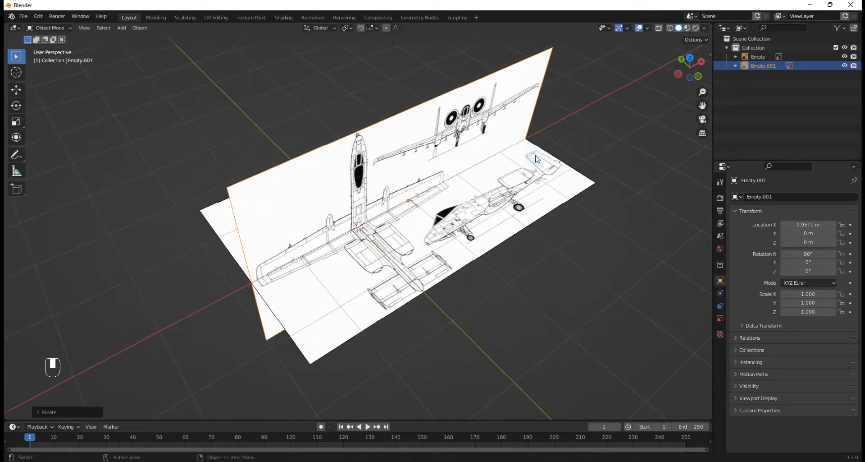
key(KP_3)
key(KP_1)
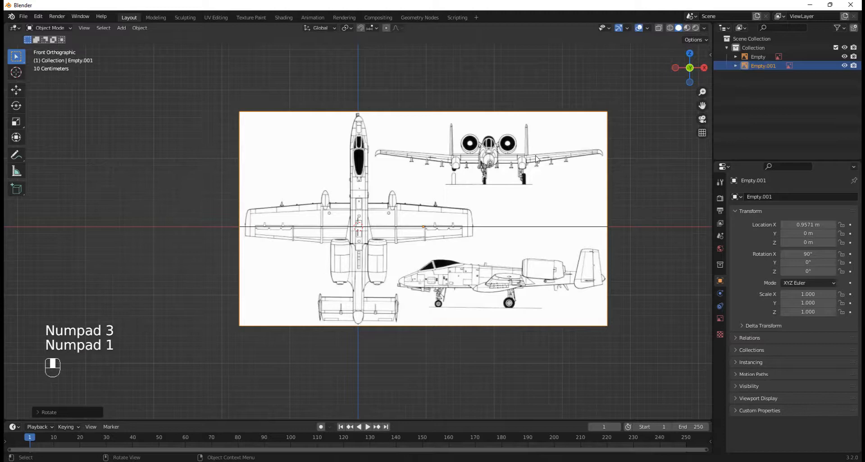
middle_drag(538, 153, 575, 193)
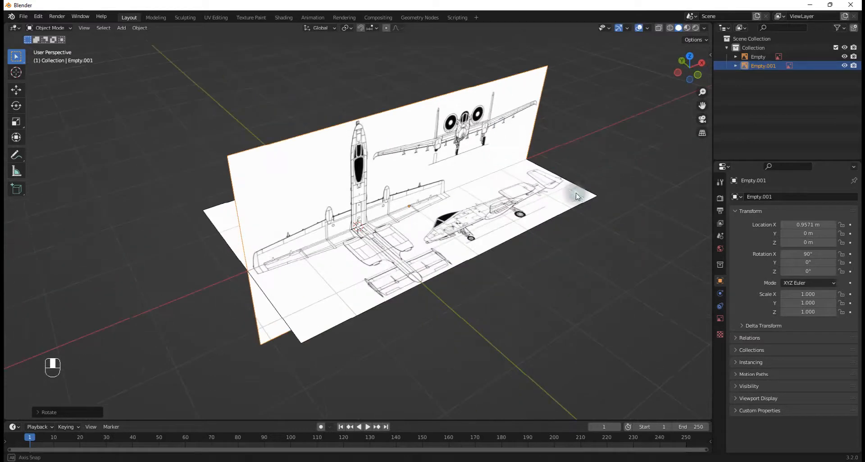
click(700, 74)
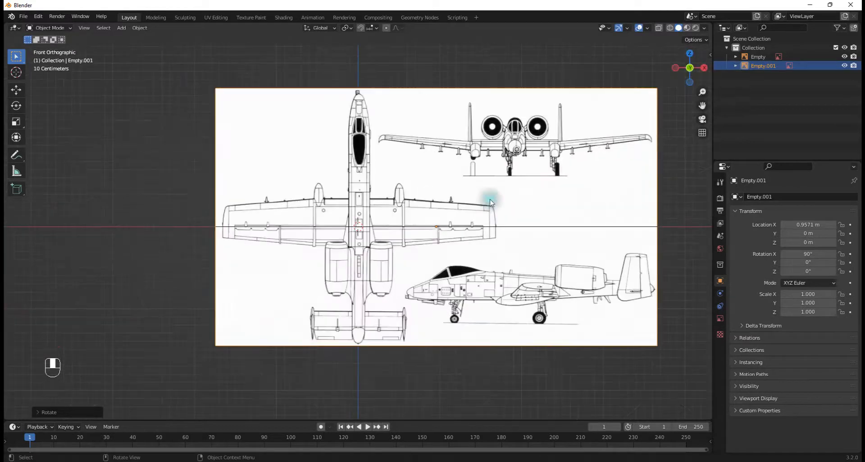
scroll(564, 184, up, 1)
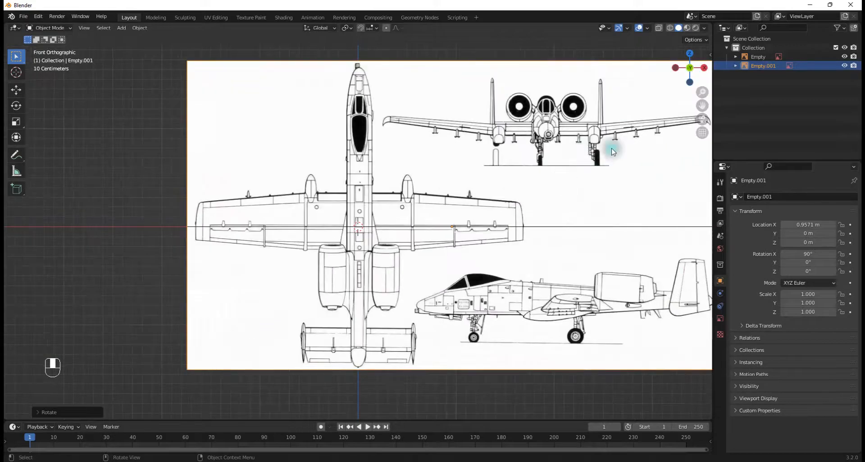
scroll(606, 159, up, 1)
key(g)
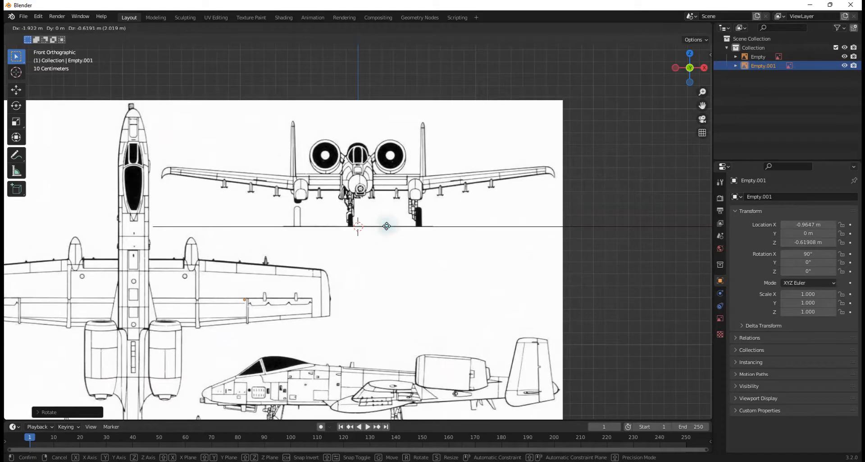
click(387, 226)
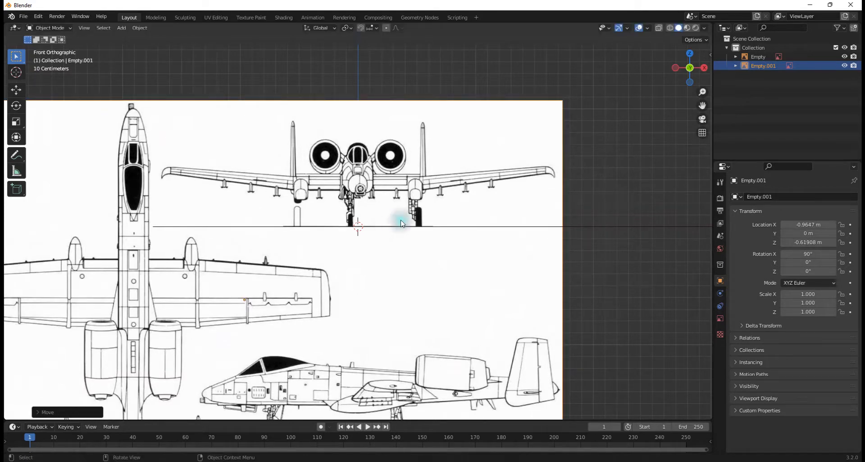
Examine how the front view's fuselage, landing gear and wing tips line up with the vertical axis and the ground line
click(359, 239)
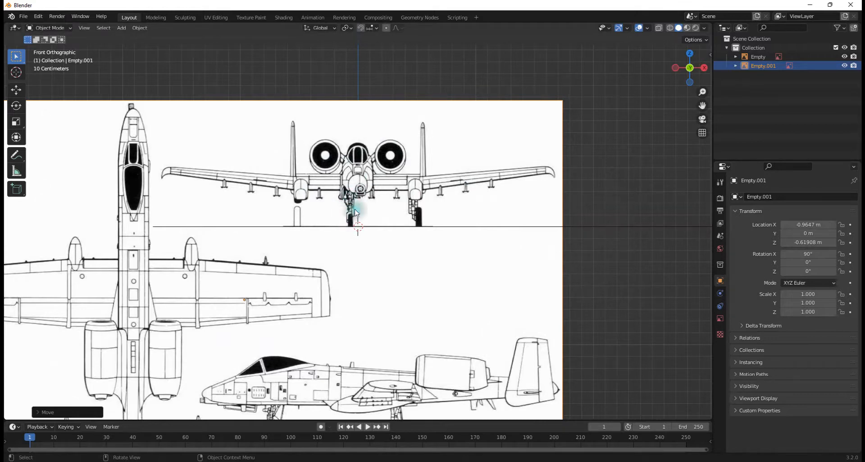
key(g)
click(435, 214)
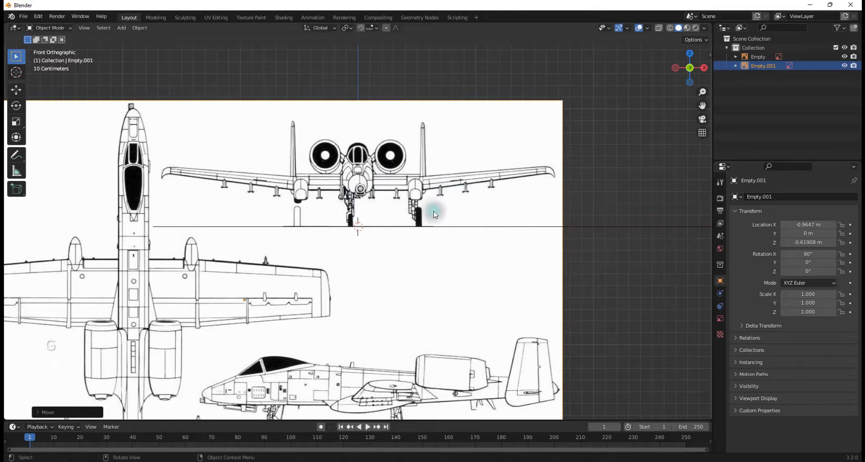
key(alt+z)
scroll(583, 150, up, 2)
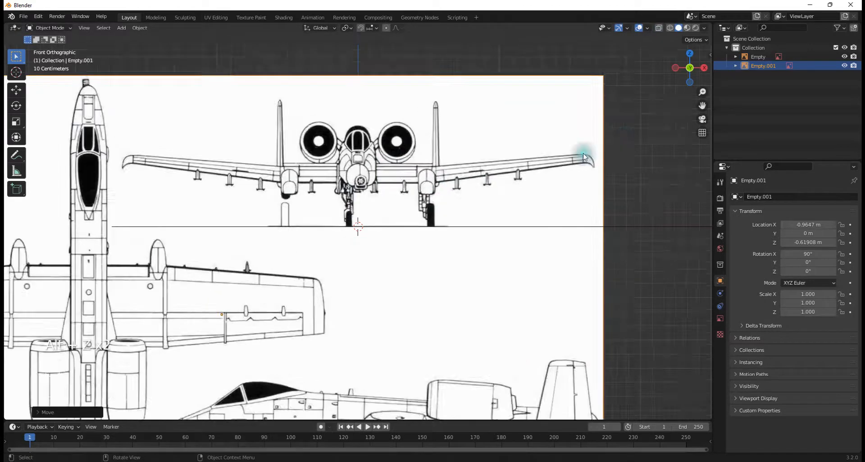
scroll(496, 139, down, 4)
scroll(290, 87, up, 1)
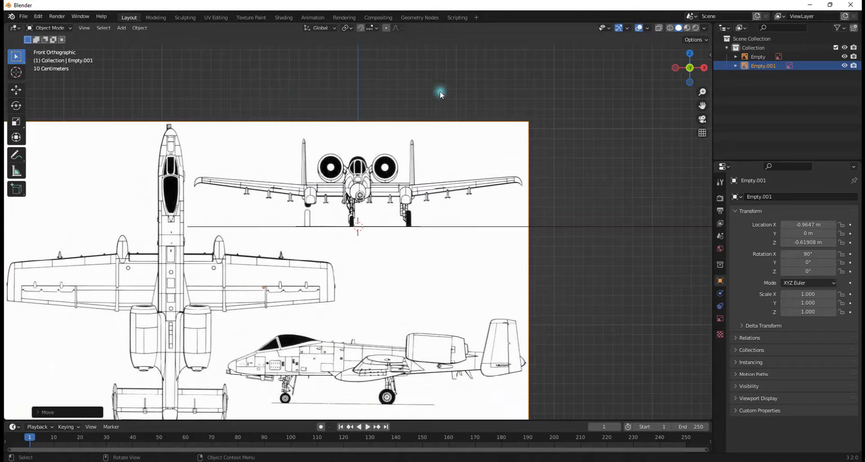
scroll(486, 75, down, 3)
Add a Plain Axes empty at the world origin as a centring guide
middle_drag(486, 75, 506, 114)
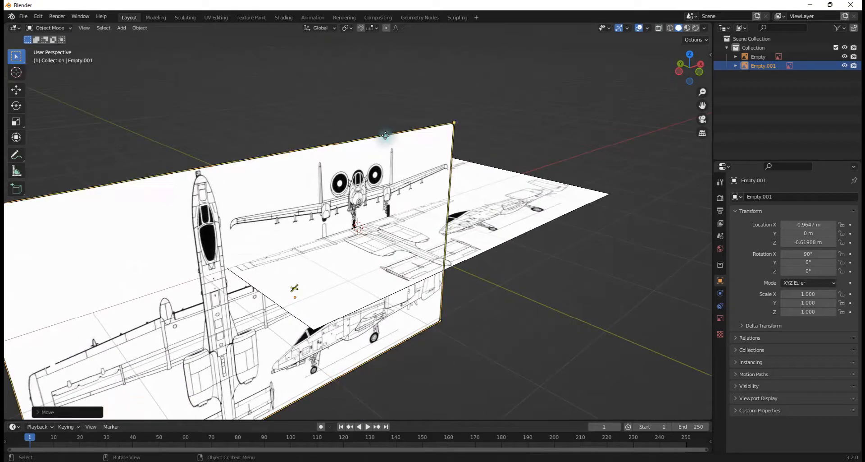
key(shift+a)
mouse_move(385, 136)
mouse_move(360, 127)
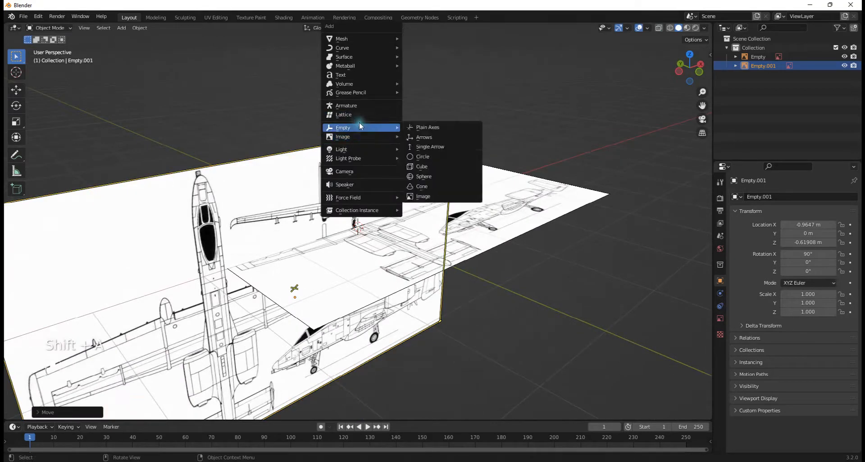
click(444, 127)
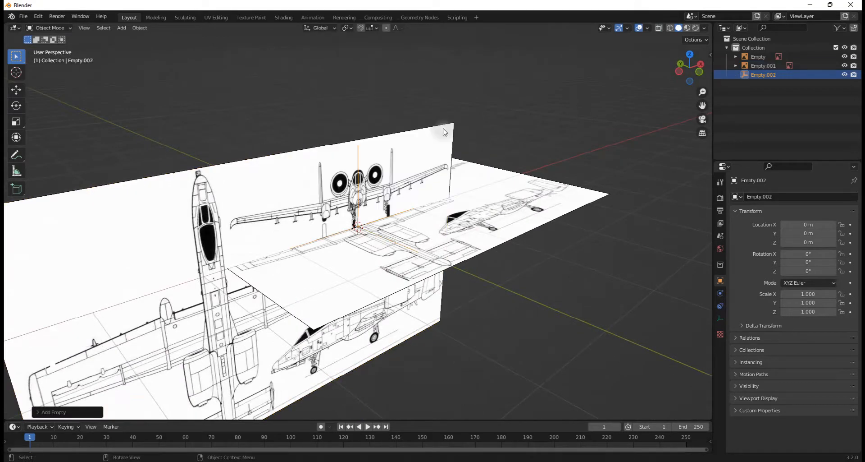
Move the Plain Axes empty along Y to about -1.619 m, in front of the blueprints
middle_drag(365, 174, 387, 182)
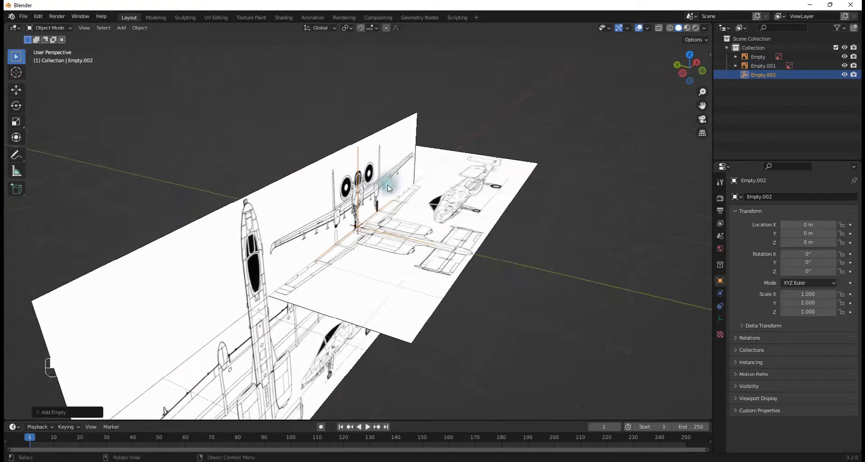
key(g)
key(y)
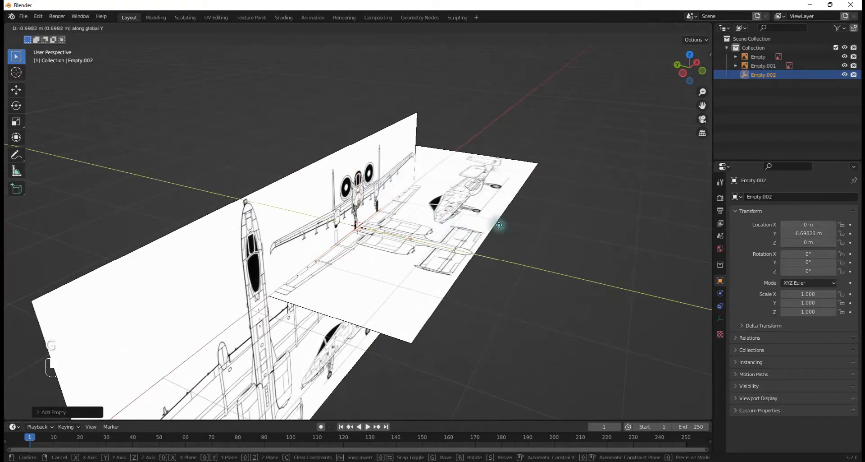
click(559, 211)
In the front view, nudge the upright blueprint to about X -0.962 m, Z -0.622 m to align it with the empty's vertical axis
middle_drag(559, 211, 816, 106)
click(692, 74)
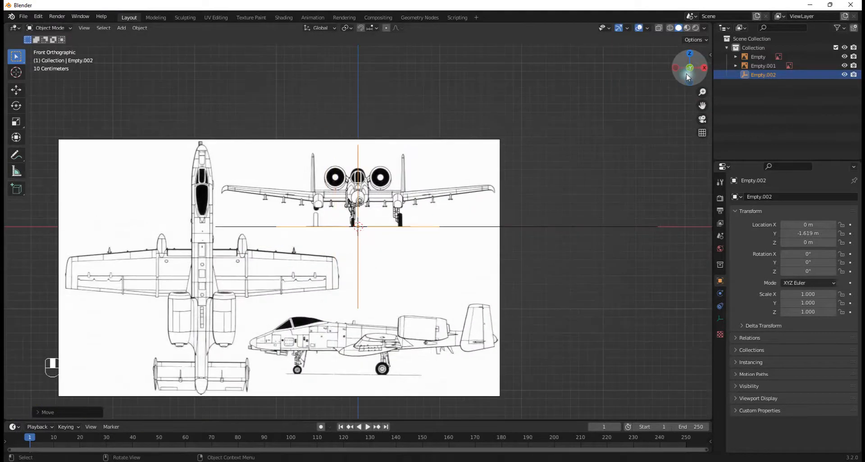
scroll(512, 151, up, 5)
click(477, 112)
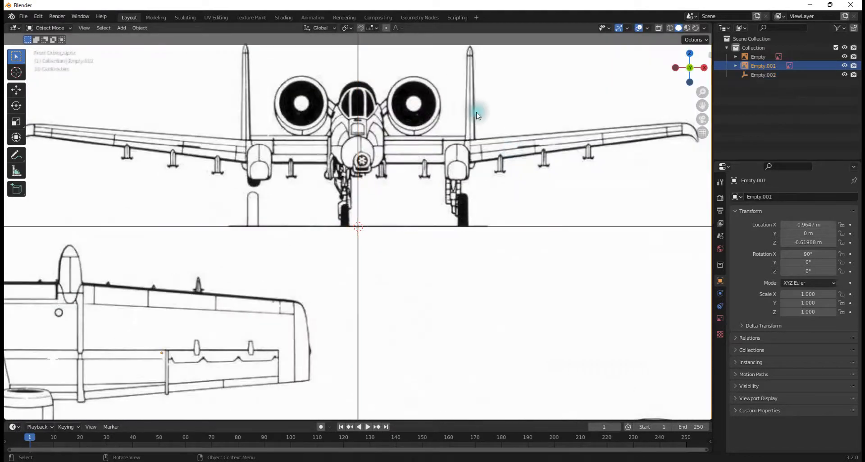
scroll(478, 118, down, 4)
scroll(579, 161, up, 3)
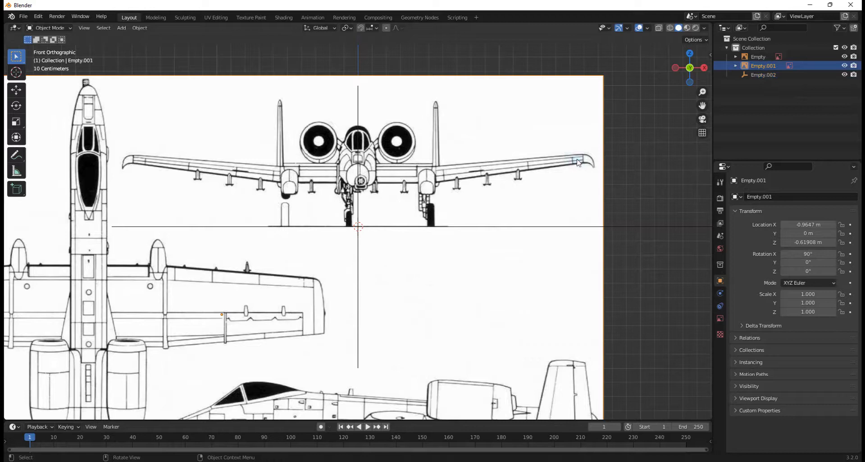
scroll(543, 177, up, 1)
key(g)
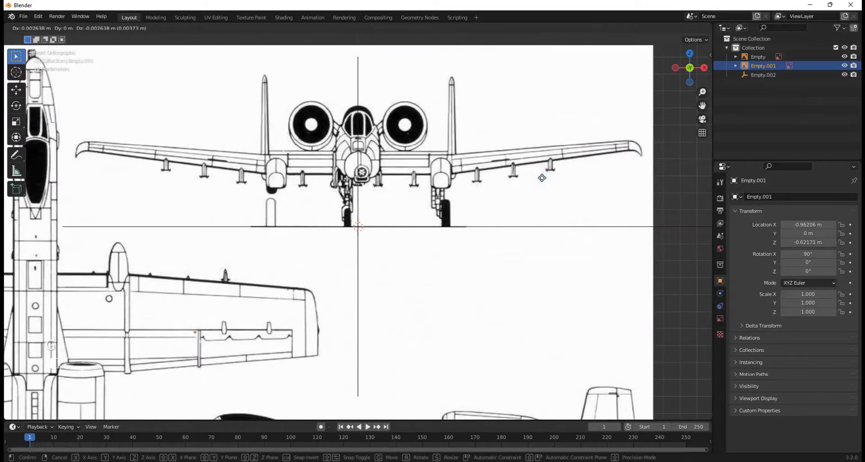
click(542, 178)
Move the upright front-view blueprint back along Y to about 2.047 m, behind the flat blueprint
scroll(520, 177, down, 7)
middle_drag(504, 198, 523, 241)
scroll(523, 242, up, 2)
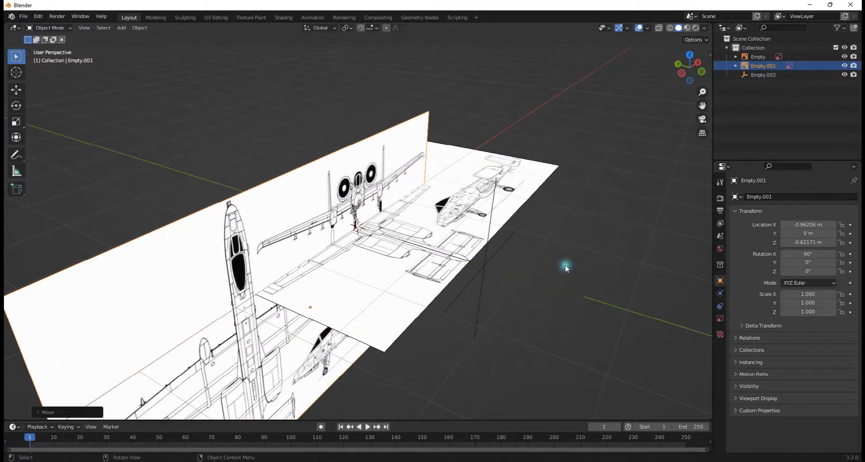
scroll(542, 238, down, 3)
middle_drag(543, 239, 497, 257)
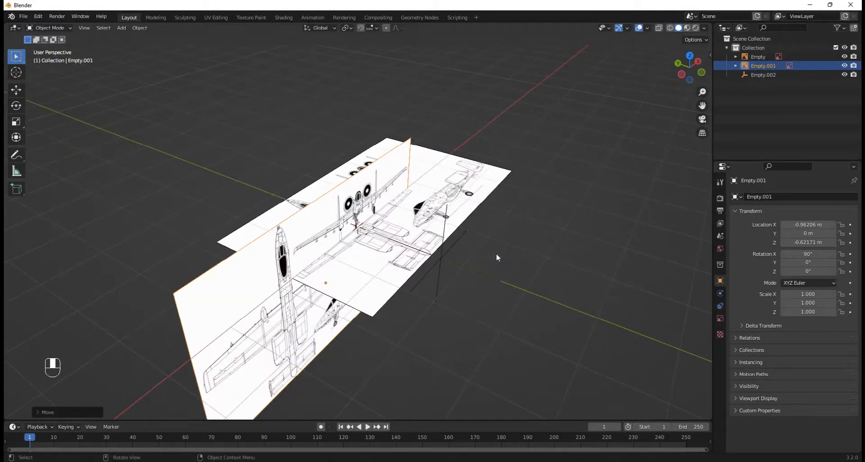
key(g)
key(y)
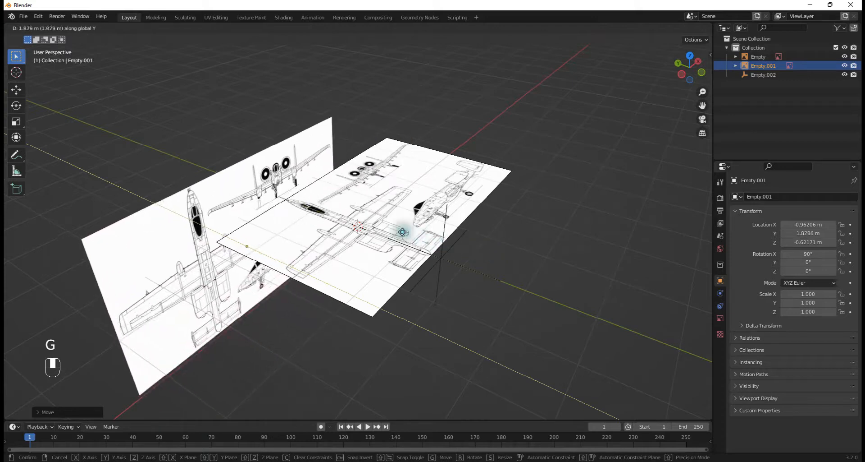
click(404, 228)
Duplicate the flat blueprint in place and rotate the copy -90° about the global Z axis
middle_drag(475, 239, 432, 240)
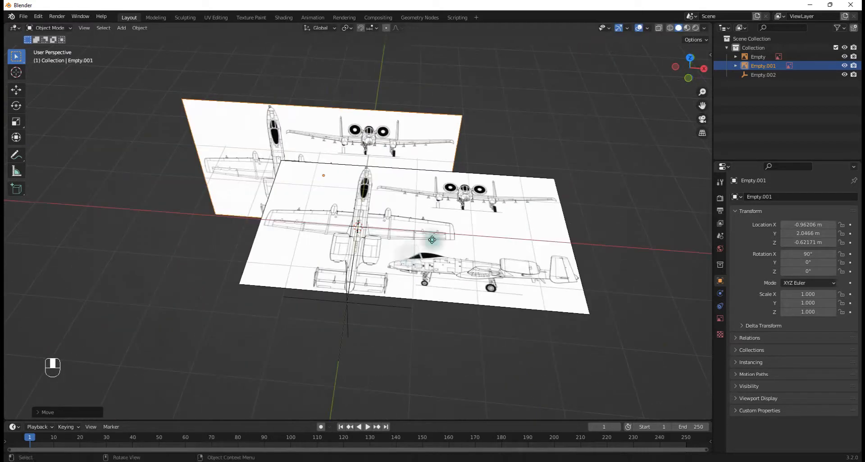
click(495, 223)
middle_drag(496, 224, 544, 245)
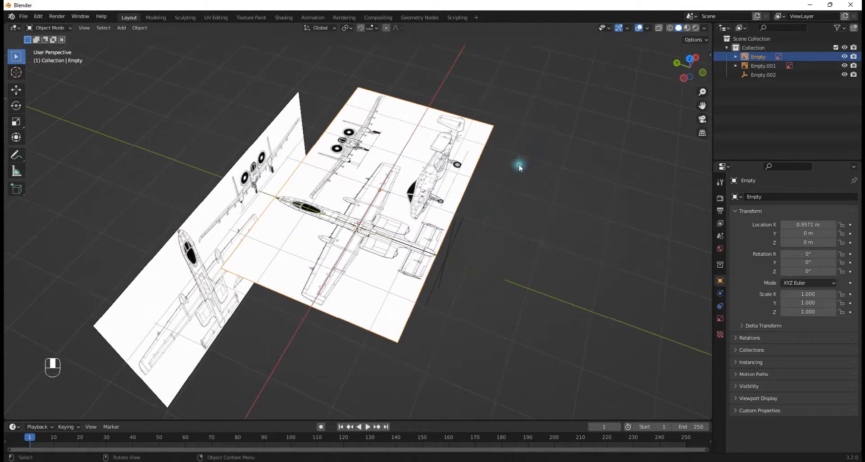
key(shift+d)
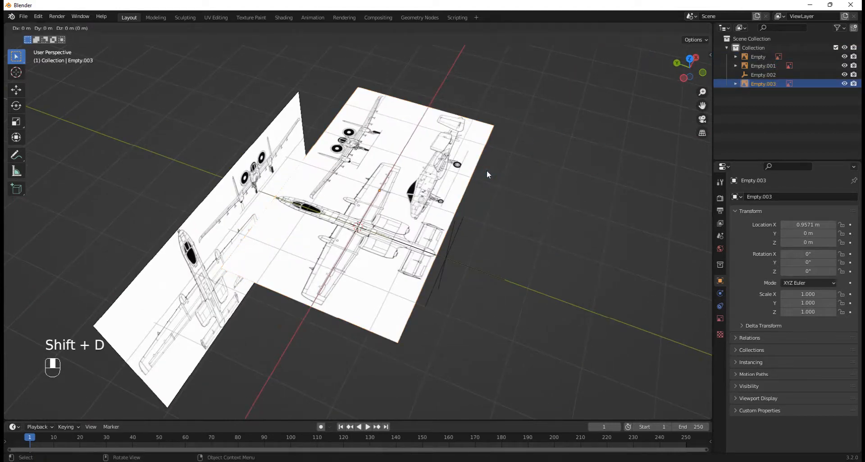
key(z)
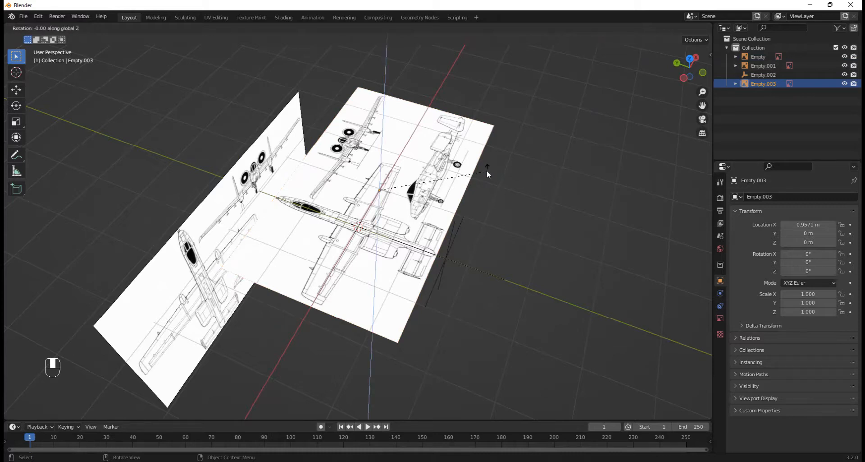
text(90)
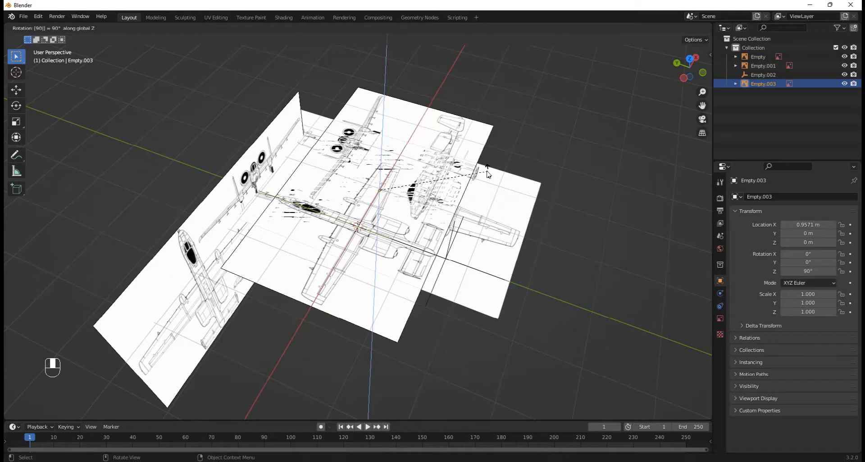
key(minus)
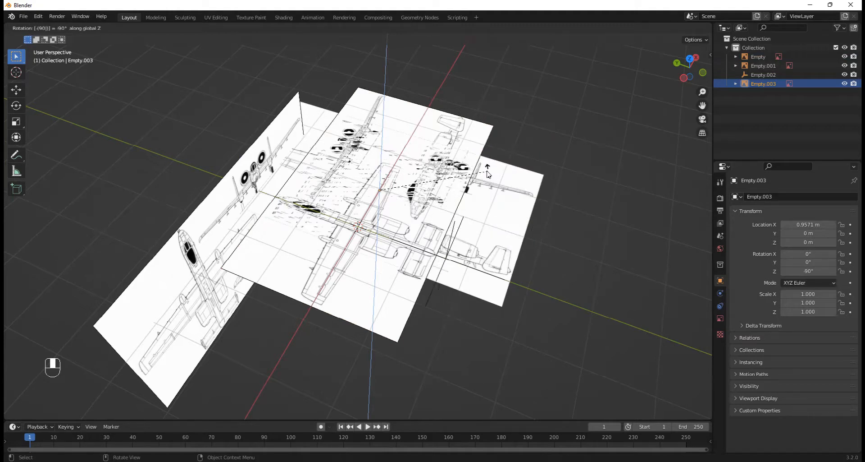
click(487, 173)
Rotate the new blueprint copy -90° about the global Y axis so it stands upright for the side view
middle_drag(488, 173, 580, 114)
scroll(456, 189, up, 4)
scroll(580, 114, down, 8)
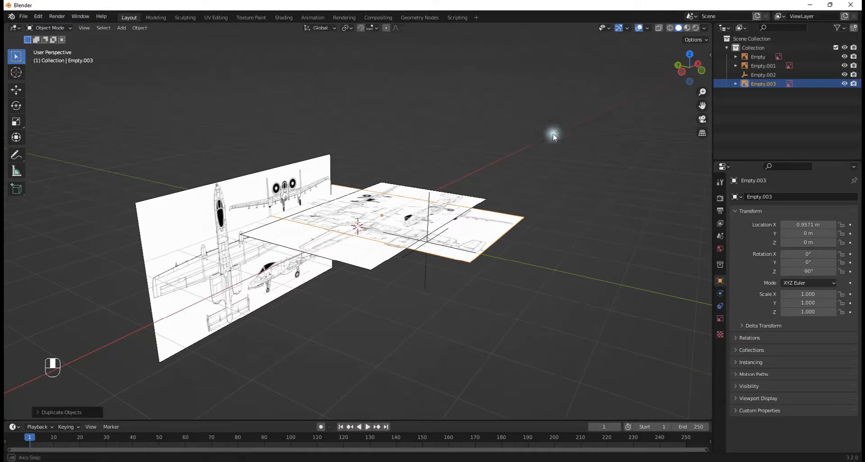
key(r)
text(y)
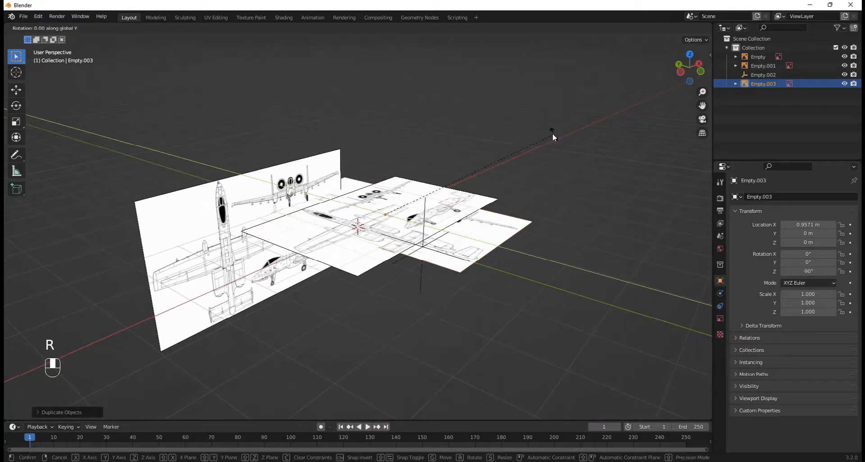
text(90)
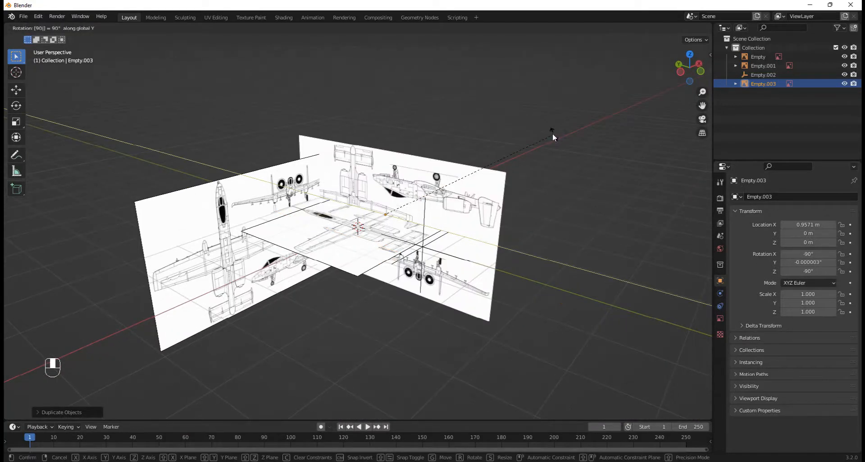
key(minus)
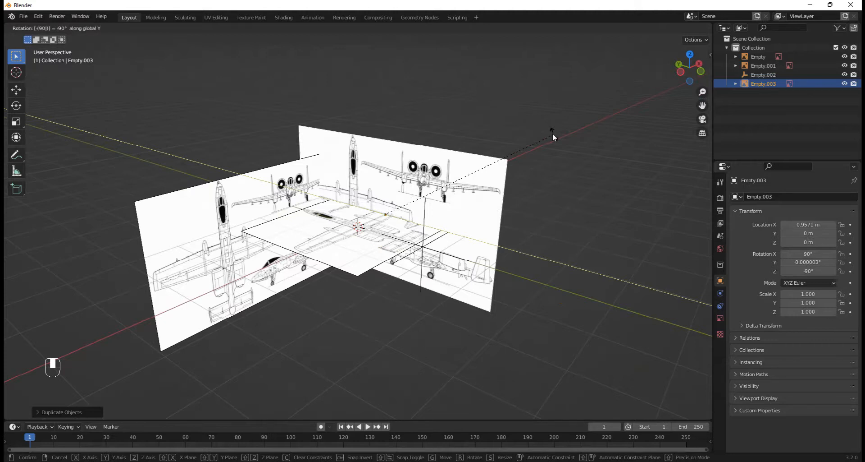
click(543, 147)
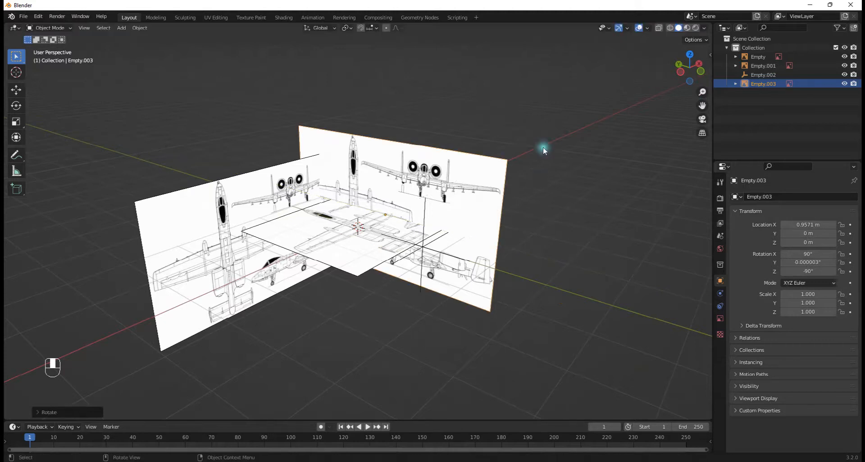
Move the axes empty along Y to about -1.427 m, at the tail end of the flat blueprint's top view
click(682, 74)
scroll(599, 224, up, 4)
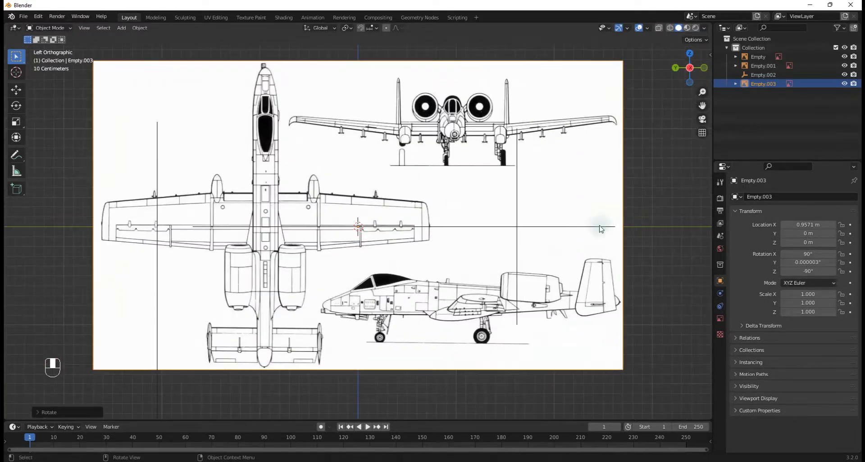
middle_drag(620, 201, 518, 253)
click(449, 253)
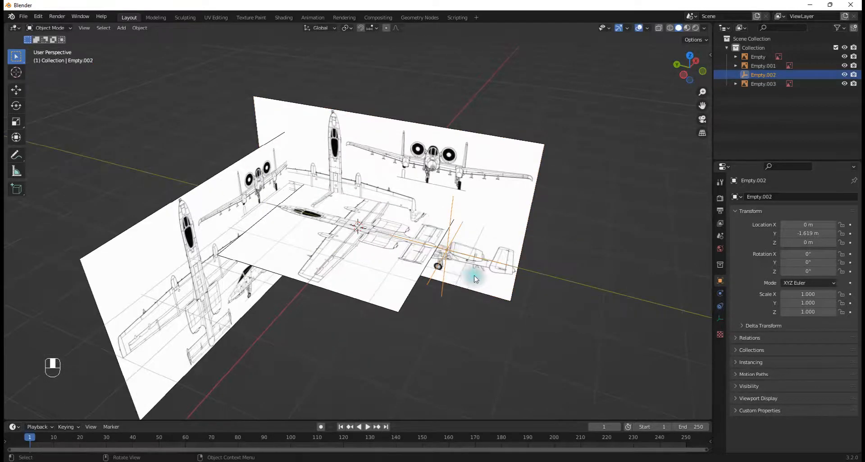
scroll(448, 253, up, 5)
middle_drag(549, 320, 464, 317)
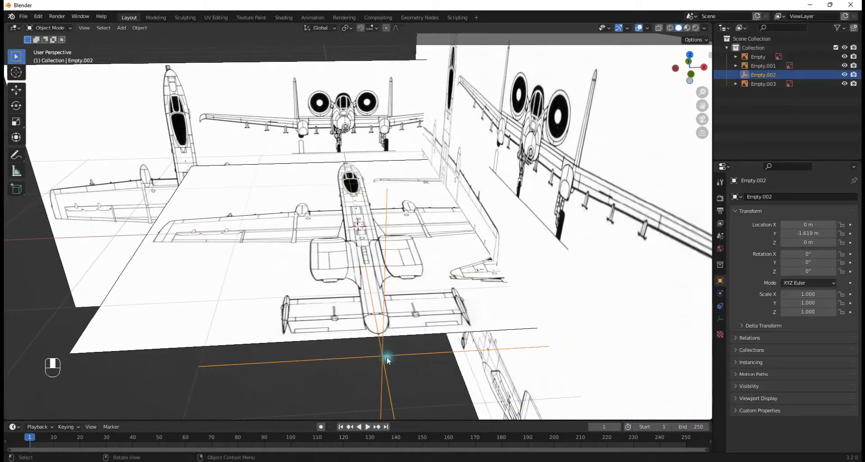
mouse_move(385, 354)
middle_down()
mouse_move(437, 343)
mouse_move(412, 329)
mouse_move(387, 340)
middle_up()
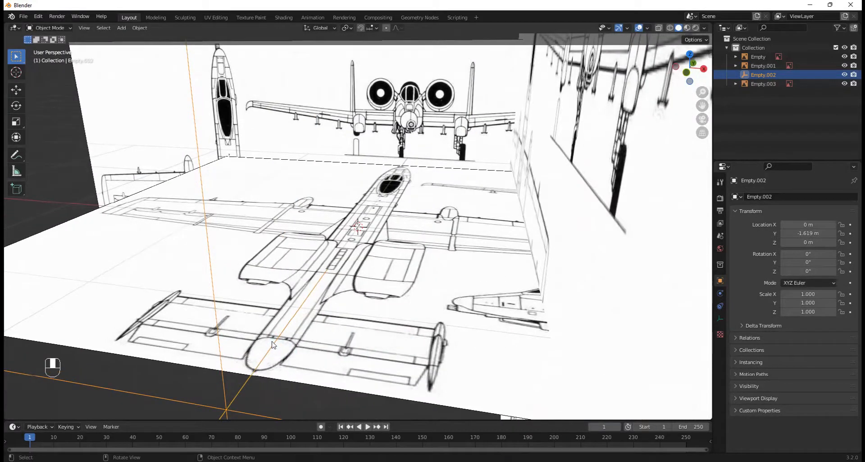
key(g)
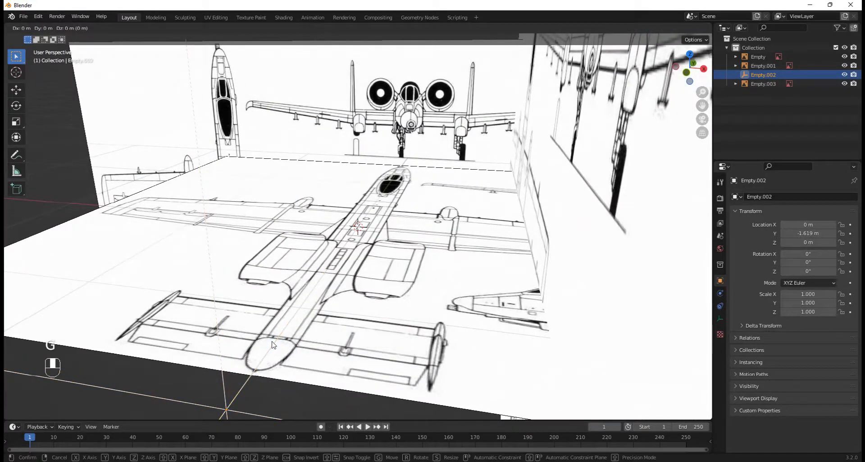
key(y)
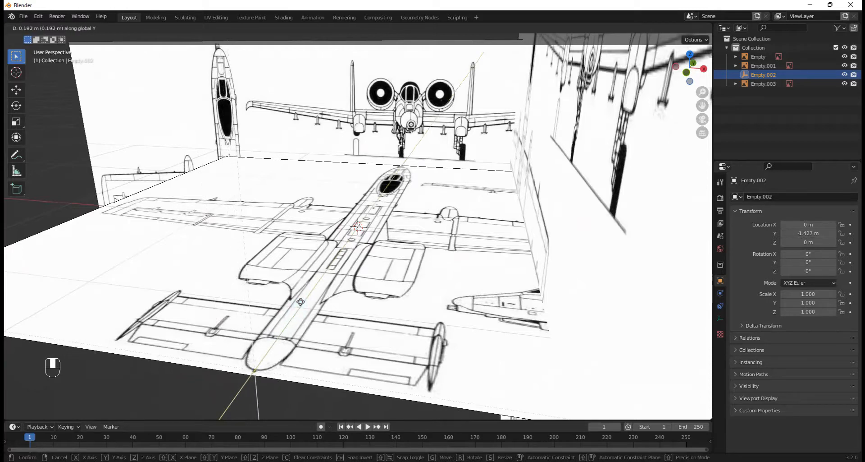
click(300, 302)
In the left view, move the side-view blueprint to about Y 0.177 m, Z 1.184 m, resting the aircraft's wheels on the ground axis
middle_drag(301, 302, 612, 176)
click(585, 168)
scroll(585, 179, down, 6)
click(684, 73)
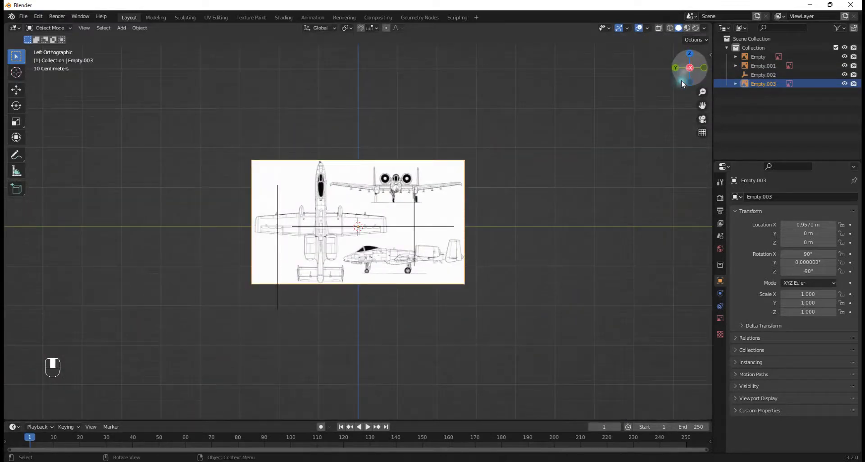
scroll(567, 190, up, 8)
scroll(230, 226, down, 1)
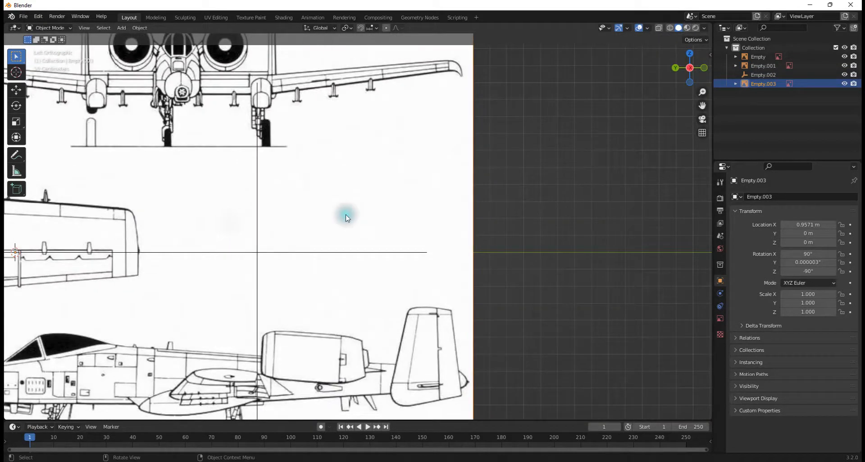
scroll(428, 211, down, 1)
scroll(558, 293, up, 1)
key(g)
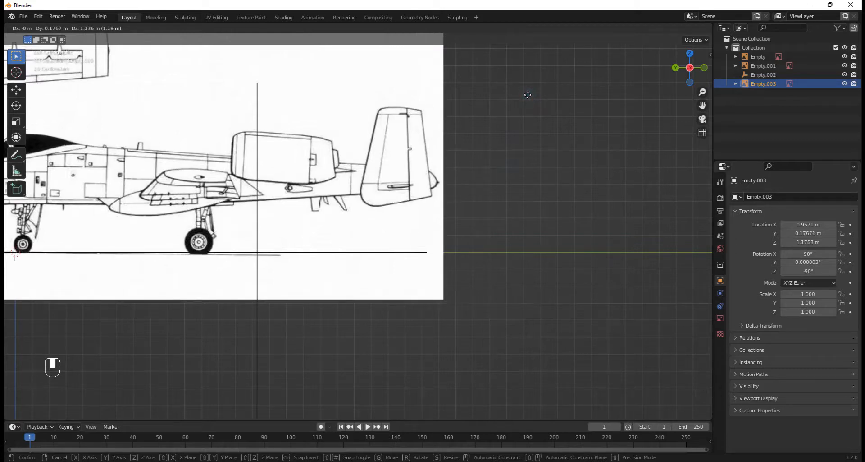
click(527, 93)
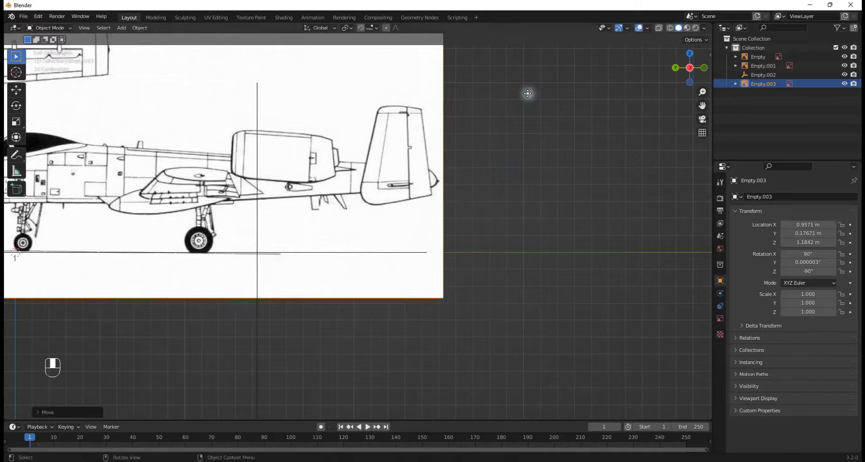
Move the side-view blueprint along Y to about 1.245 m to align the tail end with the empty's vertical axis
key(g)
key(y)
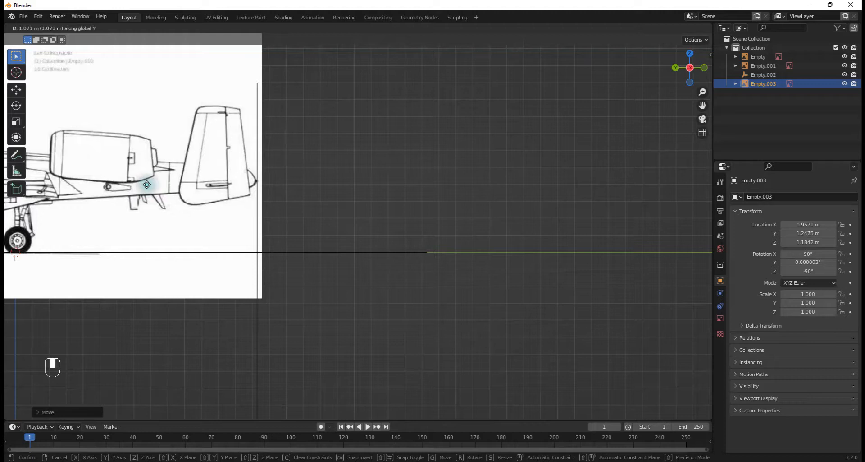
click(147, 184)
Annotate a stroke along the empty's vertical axis beside the tail, erase it, and return to the selection tool
click(16, 154)
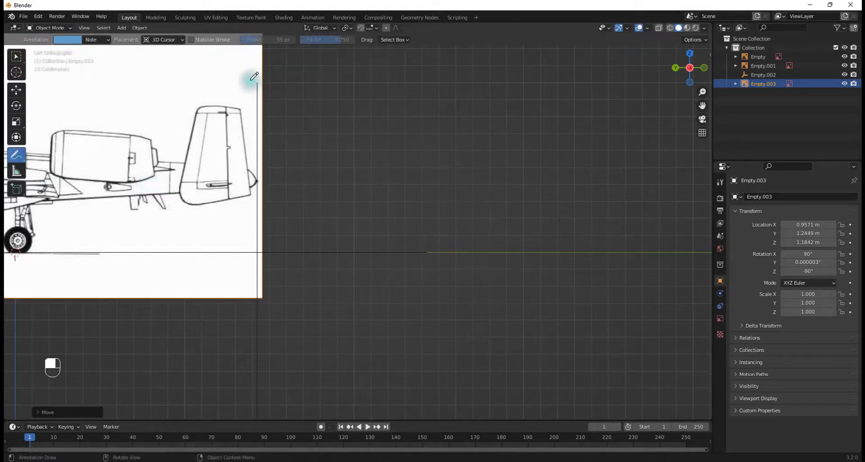
drag(258, 77, 256, 244)
drag(17, 155, 62, 215)
mouse_move(233, 68)
mouse_down()
mouse_move(245, 81)
mouse_move(257, 139)
mouse_move(257, 261)
mouse_up()
drag(16, 154, 40, 159)
click(17, 56)
Move the side-view blueprint along X to about 3.761 m, clear of the flat blueprint
scroll(245, 94, down, 5)
middle_drag(251, 145, 203, 177)
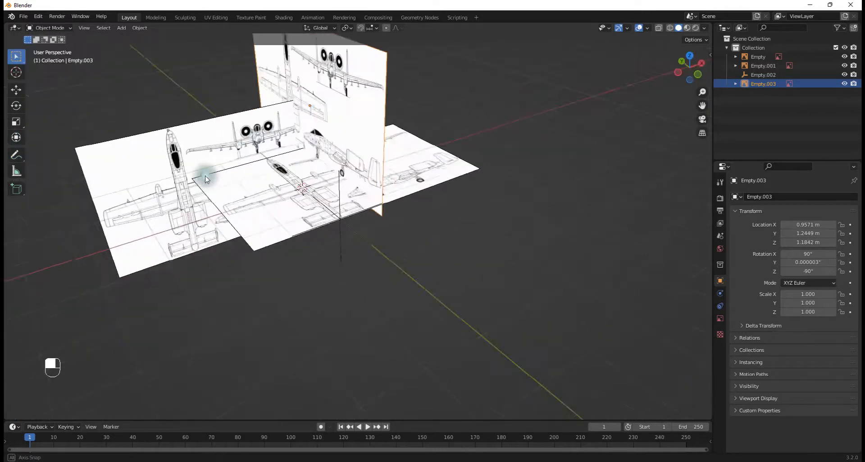
key(g)
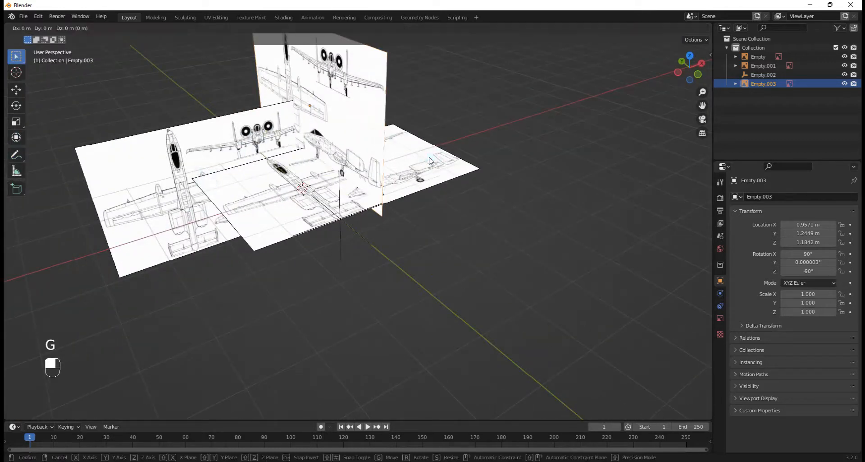
key(x)
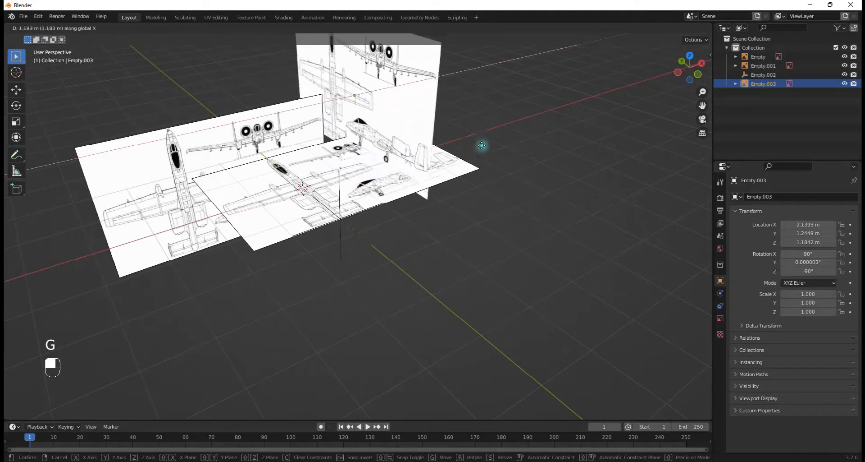
click(529, 144)
Move the upright front-view blueprint farther back along Y to about 2.798 m
middle_drag(529, 144, 225, 203)
click(102, 218)
key(g)
key(y)
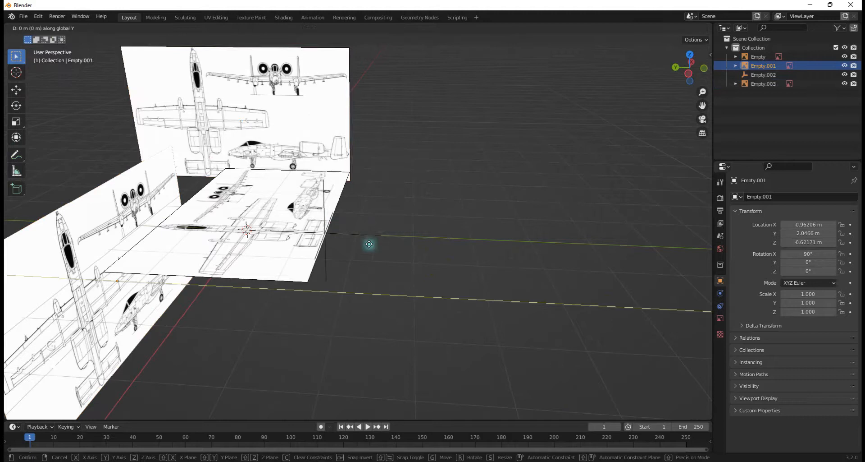
click(318, 254)
Lower the flat top-view blueprint along Z to about -1.764 m
click(306, 251)
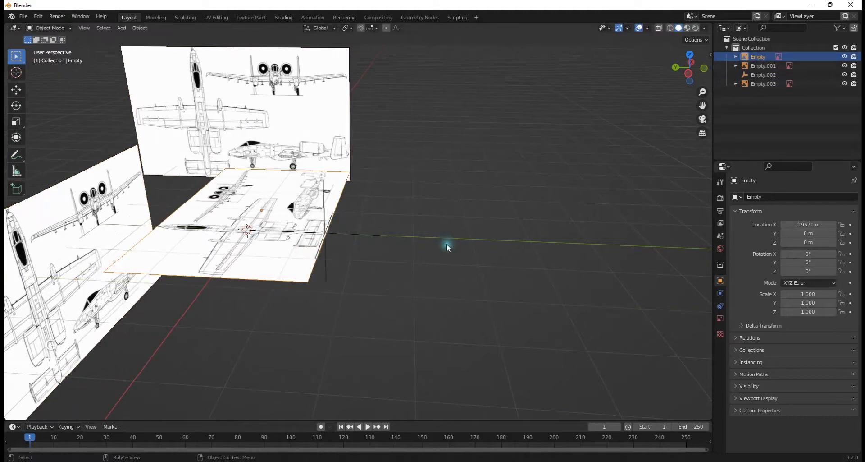
key(g)
key(z)
click(436, 323)
Clear the axes empty's location so it sits at the world origin, and deselect it
middle_drag(414, 308, 406, 215)
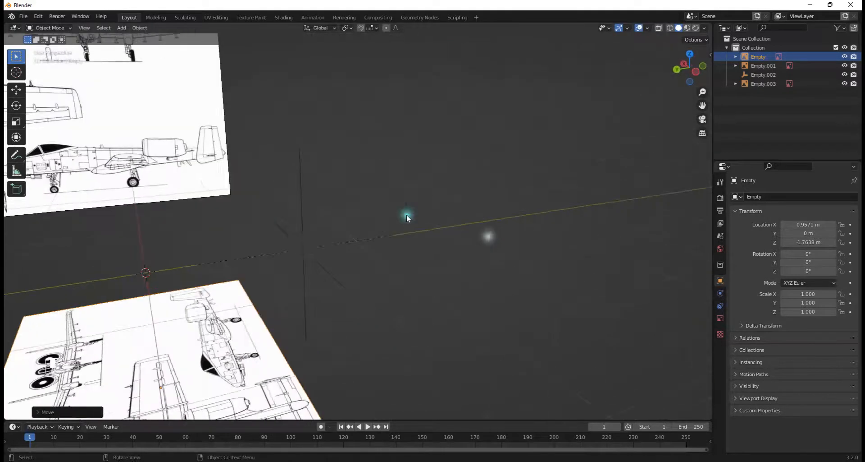
click(303, 247)
middle_drag(519, 178, 457, 224)
key(alt+g)
click(496, 220)
Select the axes empty at the origin and frame the viewport on it
scroll(497, 221, down, 4)
scroll(517, 213, up, 4)
scroll(436, 187, up, 1)
middle_drag(436, 188, 266, 189)
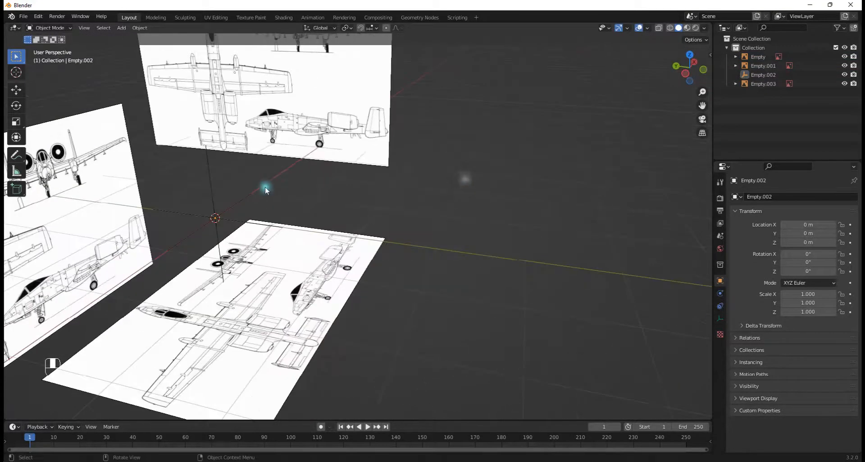
click(215, 219)
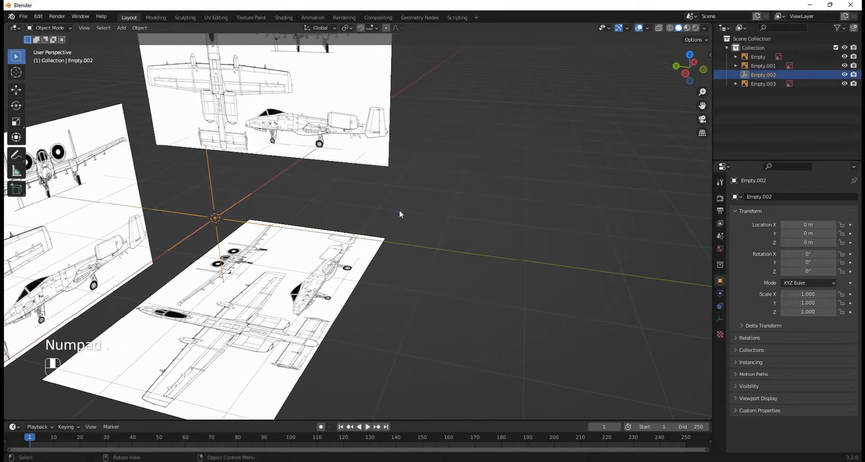
key(KP_Decimal)
middle_drag(425, 201, 331, 224)
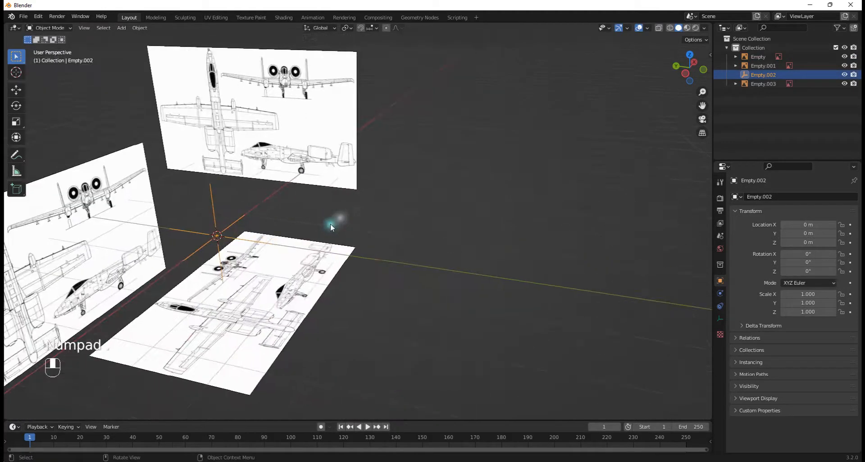
click(91, 426)
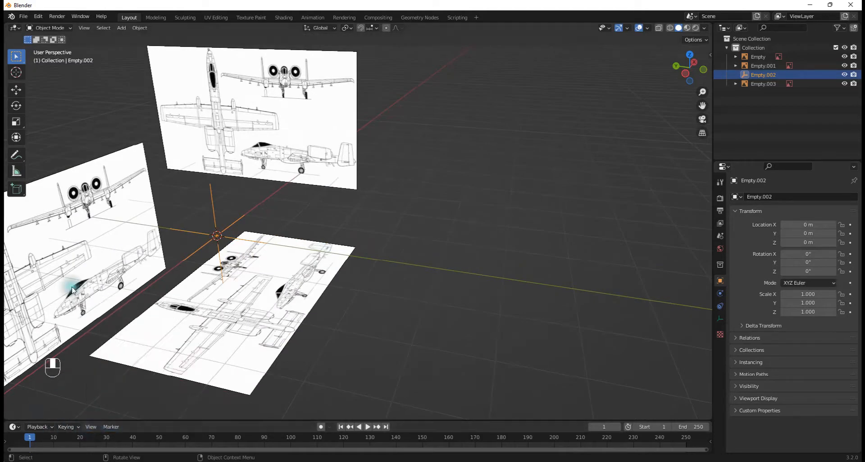
click(85, 28)
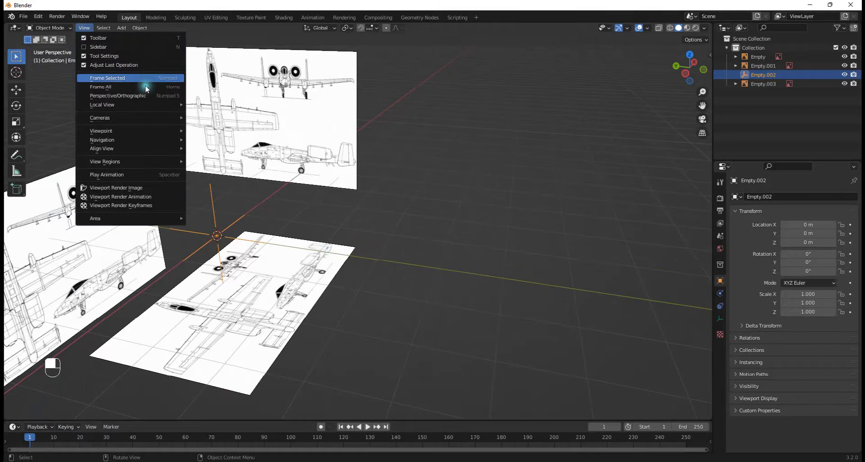
mouse_move(122, 132)
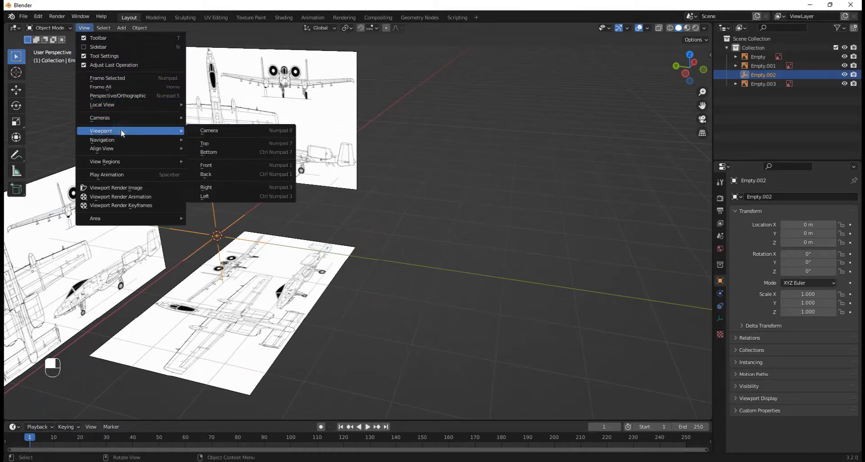
click(128, 78)
Frame the selected empty again and examine the three blueprints around it from several angles and distances
scroll(465, 179, down, 3)
middle_drag(464, 179, 226, 100)
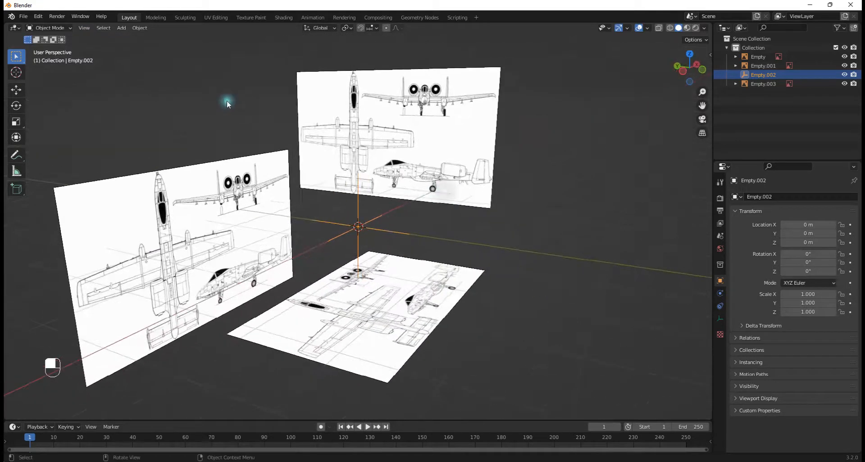
click(85, 28)
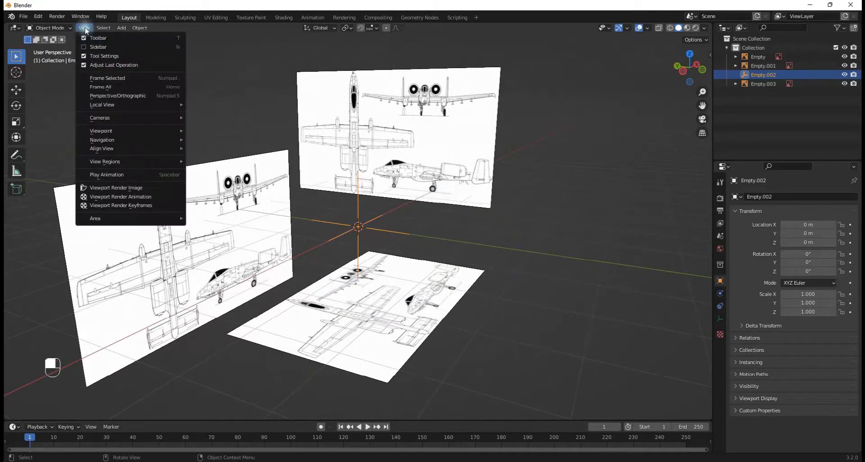
click(113, 75)
scroll(450, 264, up, 4)
middle_drag(445, 213, 448, 247)
scroll(419, 225, up, 1)
scroll(437, 262, down, 2)
scroll(448, 248, down, 3)
middle_drag(502, 238, 411, 230)
key(KP_Decimal)
scroll(320, 243, up, 5)
scroll(381, 228, down, 2)
scroll(392, 225, down, 2)
scroll(442, 234, down, 3)
scroll(457, 266, up, 3)
scroll(408, 228, down, 2)
scroll(406, 226, up, 4)
Rename the upright front-view blueprint as "Front"
mouse_move(187, 221)
middle_down()
mouse_move(294, 251)
mouse_move(202, 212)
middle_up()
click(201, 214)
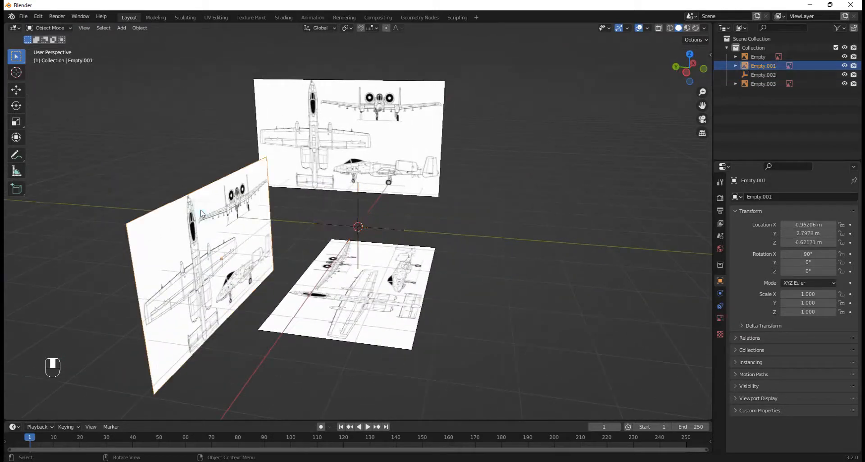
key(F2)
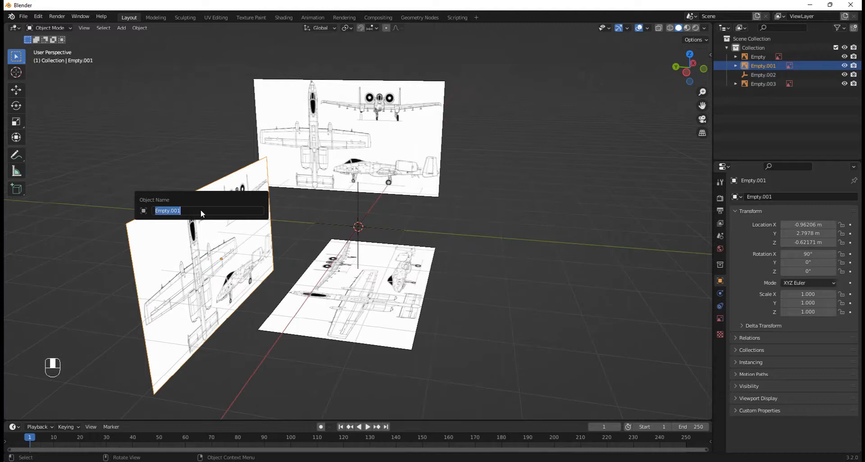
text(Front)
key(Return)
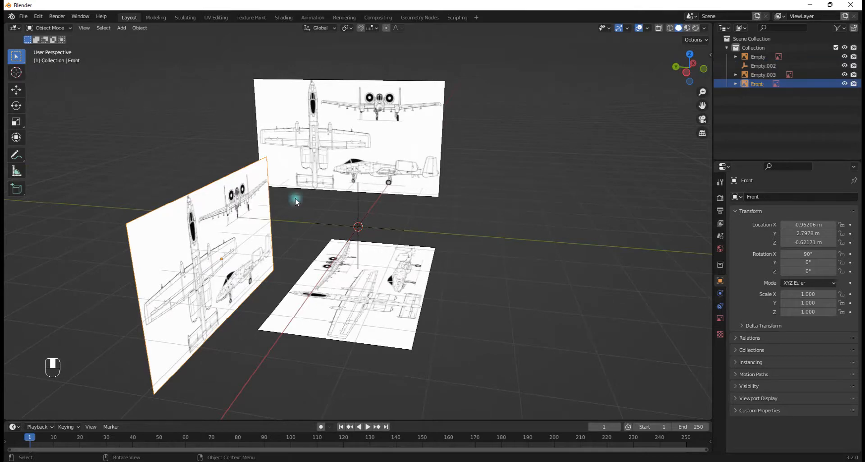
Rename the upright side-view blueprint as "Side"
click(321, 119)
key(F2)
text(Side)
key(Return)
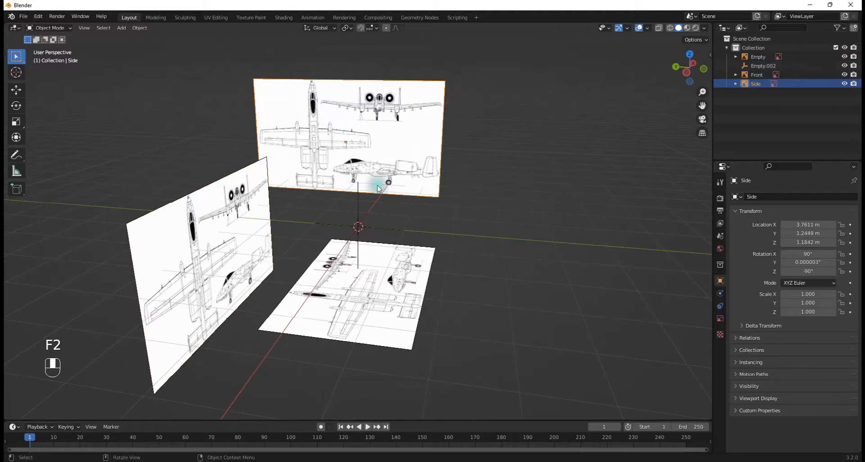
Rename the flat blueprint below the origin as "Top"
click(395, 299)
key(F2)
text(Top)
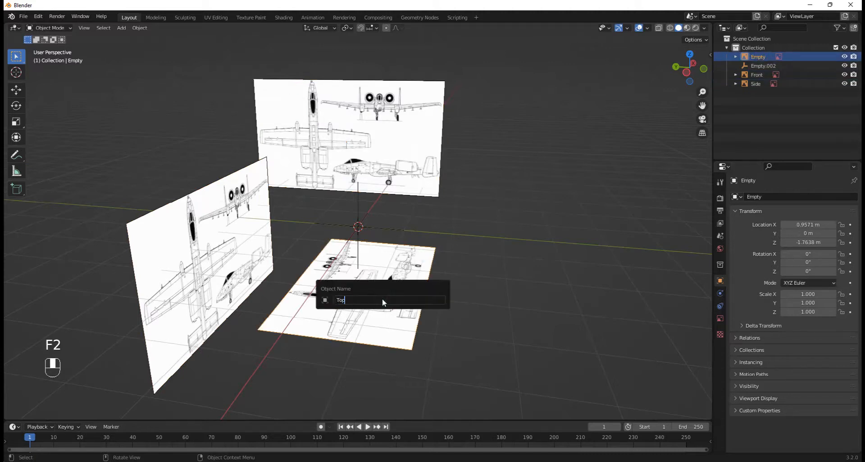
key(Return)
Rename the axes empty at the origin as "Mirror object" and deselect it
middle_drag(306, 174, 533, 186)
scroll(384, 232, up, 3)
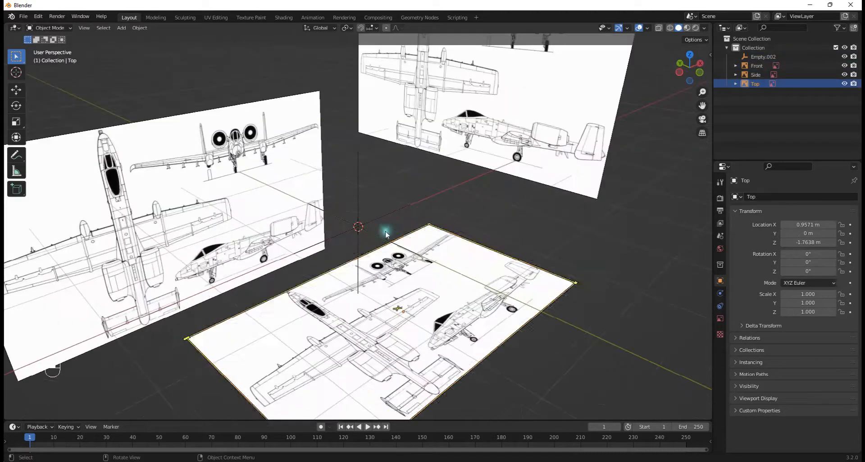
click(368, 229)
key(F2)
text(Mir)
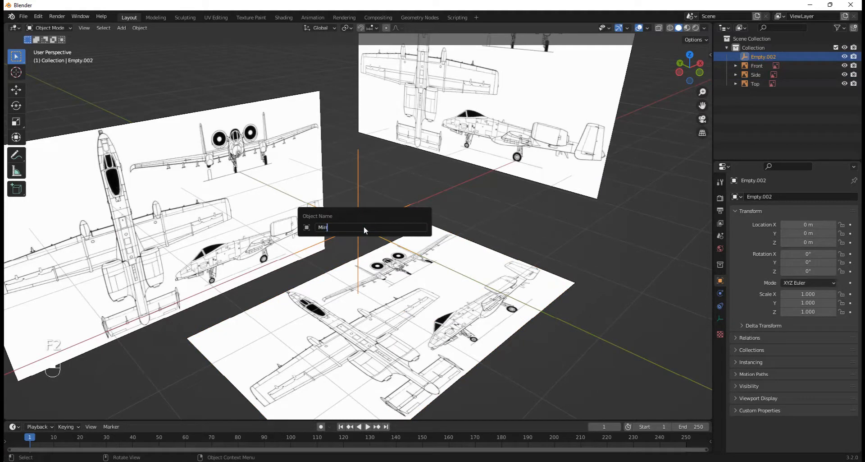
text(ror object)
key(Return)
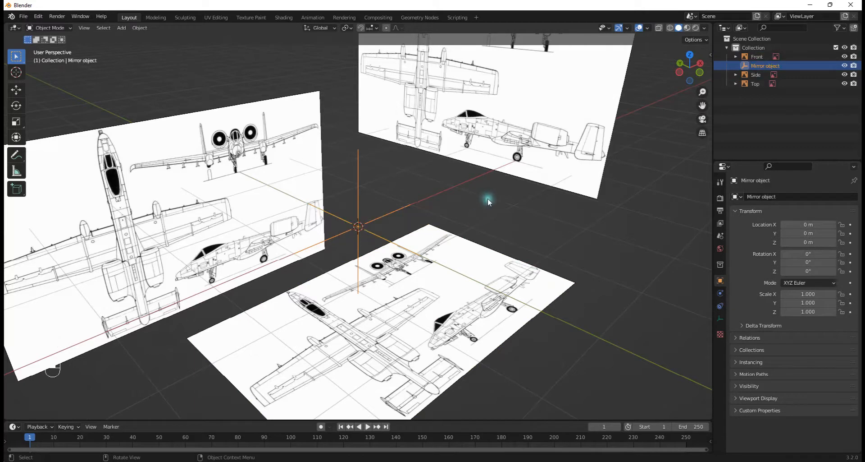
scroll(487, 200, down, 5)
middle_drag(496, 185, 514, 199)
click(498, 223)
scroll(493, 212, up, 5)
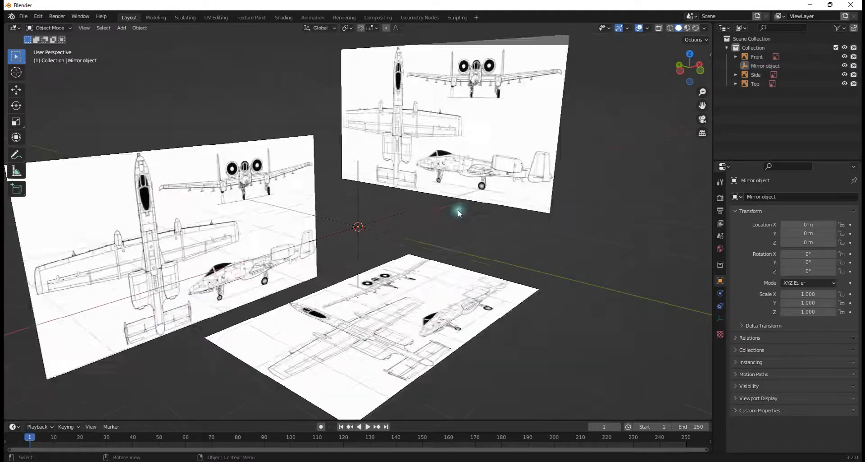
Add a cylinder mesh at the origin between the three blueprint references
scroll(464, 213, down, 5)
middle_drag(477, 215, 371, 220)
key(shift+a)
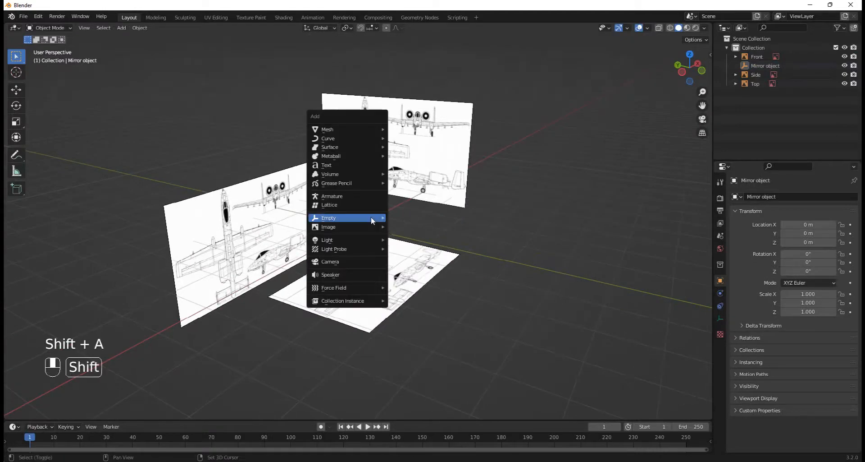
mouse_move(335, 130)
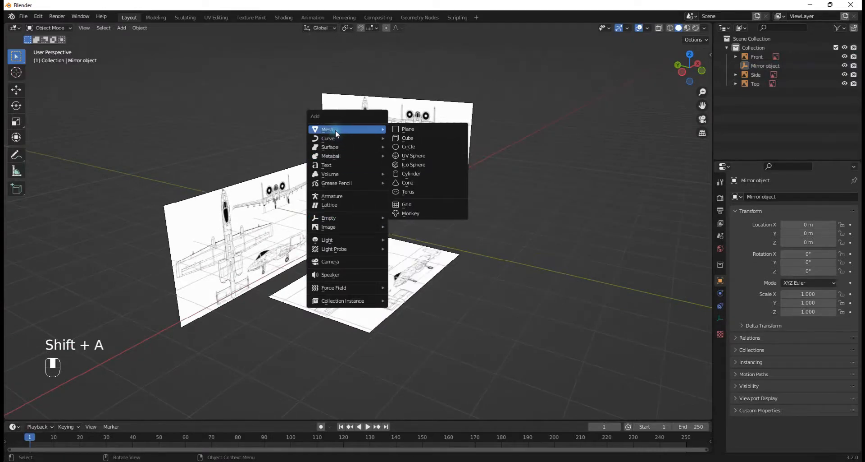
click(395, 175)
scroll(383, 190, down, 4)
middle_drag(383, 189, 424, 198)
scroll(416, 198, up, 4)
scroll(424, 200, up, 5)
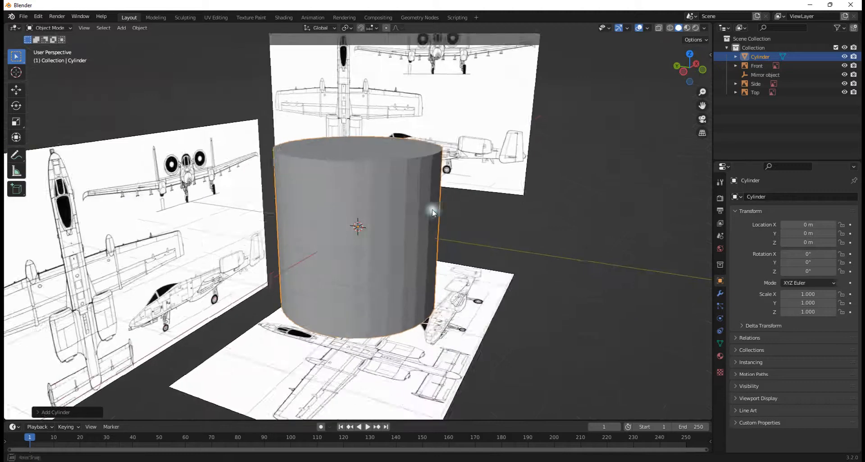
scroll(424, 214, down, 5)
scroll(427, 226, up, 2)
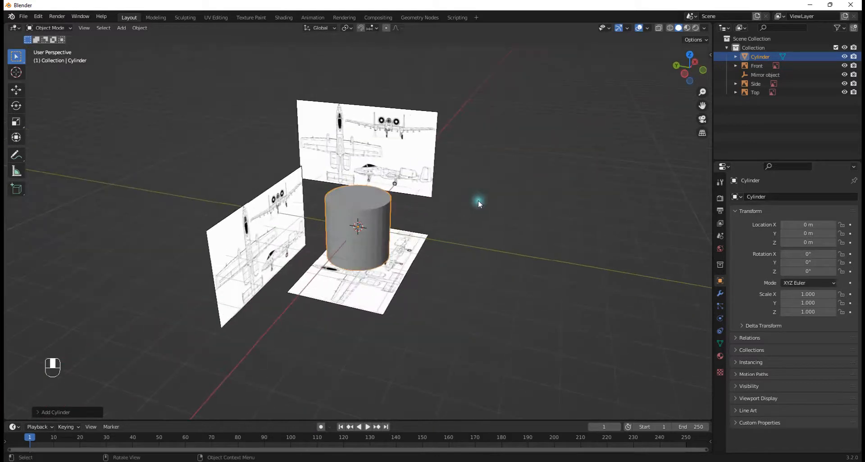
middle_drag(462, 196, 440, 195)
key(r)
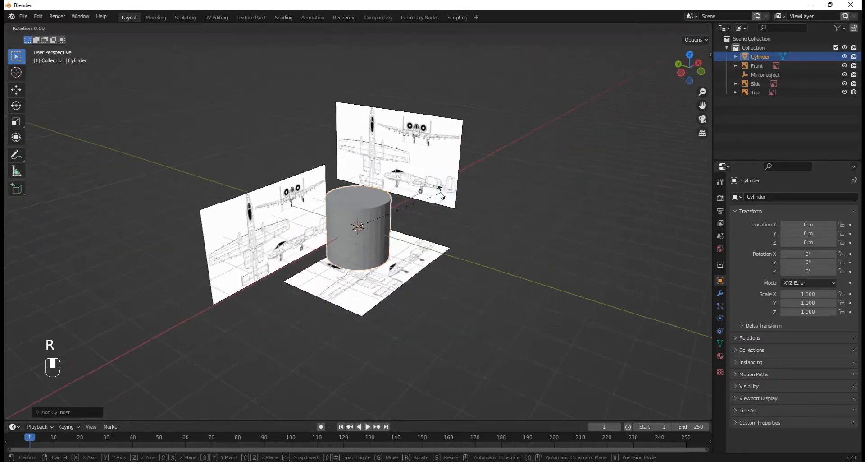
key(x)
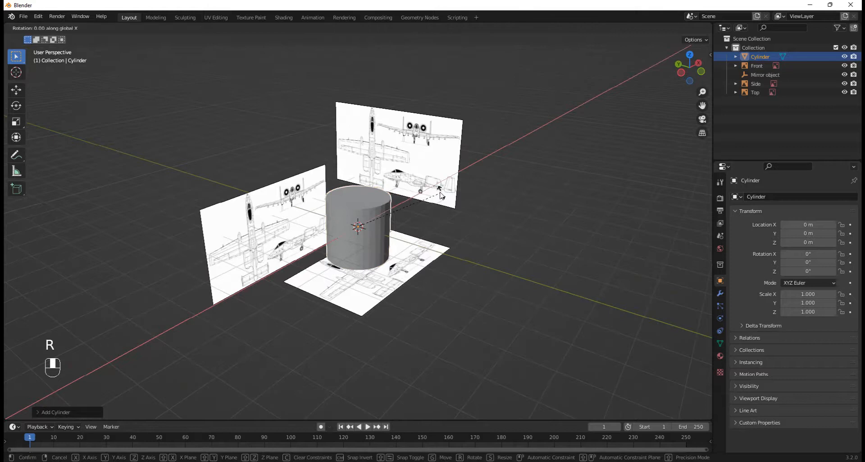
text(90)
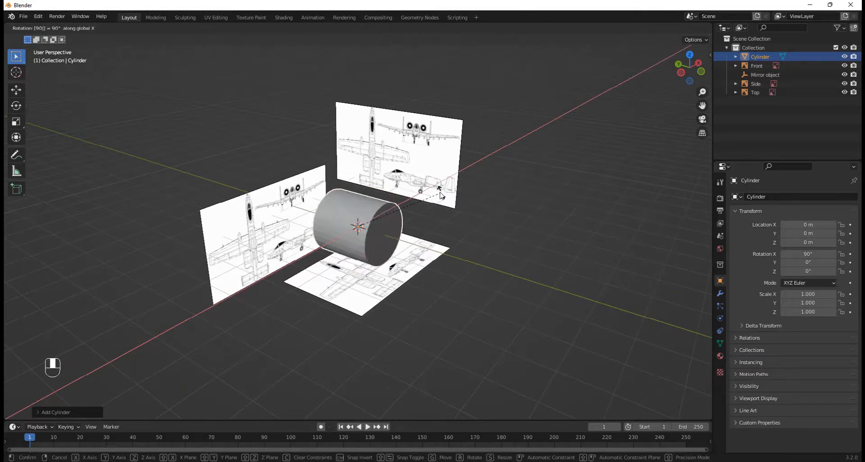
right_click(430, 198)
middle_drag(404, 220, 475, 233)
scroll(444, 226, up, 4)
scroll(428, 201, down, 4)
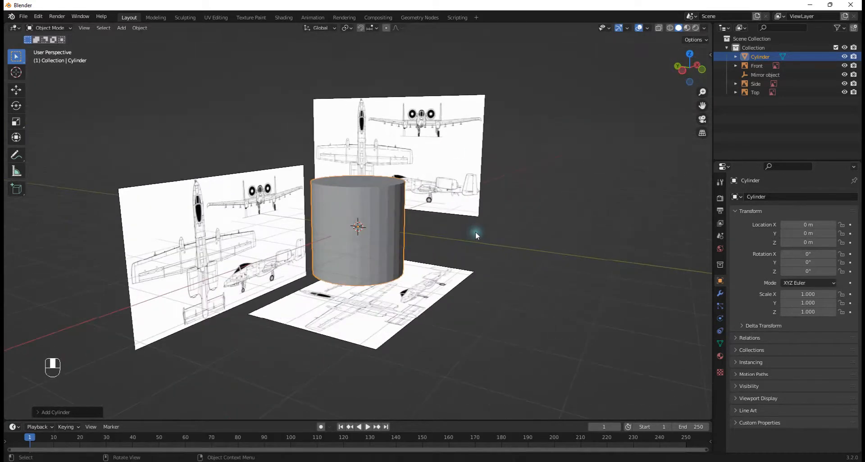
Rotate the cylinder -90° about the global X axis with angle snapping, and clear its rotation
key(r)
key(x)
key(ctrl)
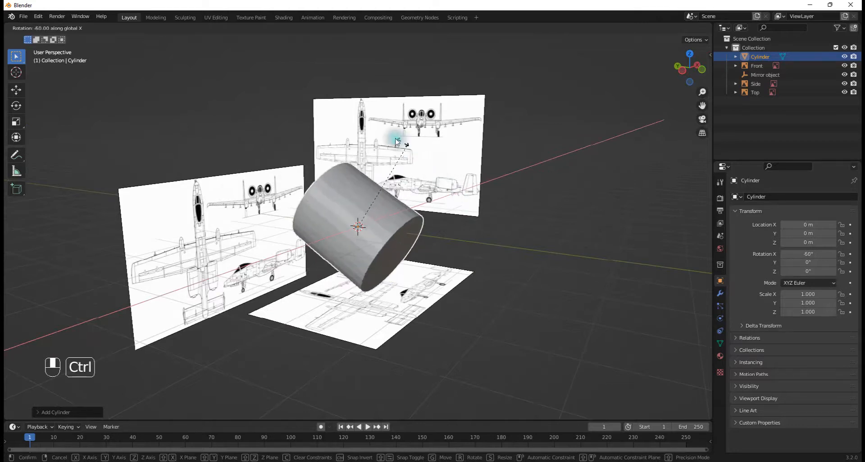
click(365, 143)
middle_drag(366, 143, 396, 189)
middle_drag(461, 240, 450, 244)
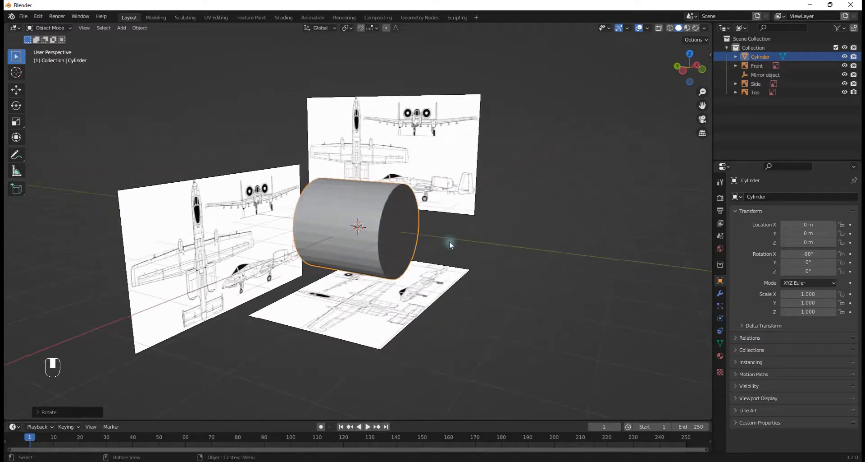
key(alt+r)
Rotate the cylinder 90° about the global X axis and check its alignment in the left orthographic view
key(r)
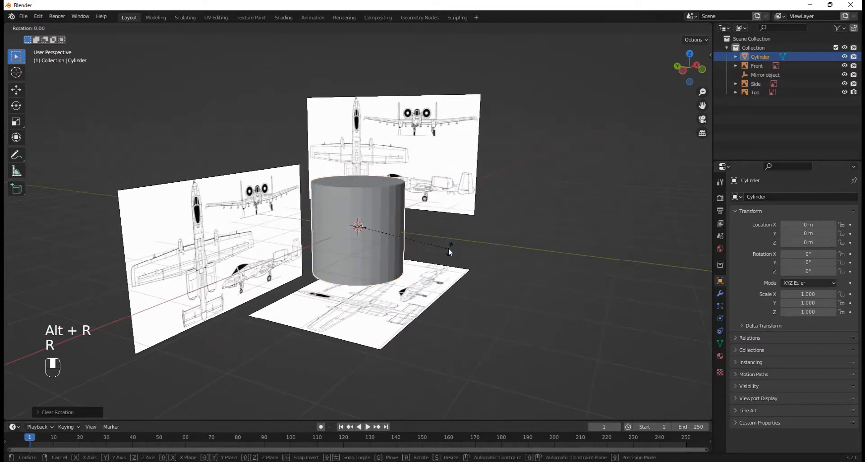
text(x90)
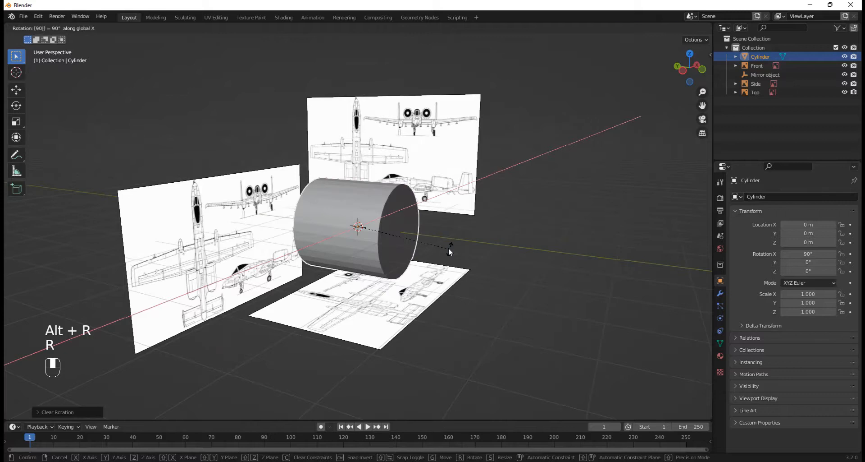
click(452, 249)
middle_drag(454, 249, 467, 248)
click(686, 72)
scroll(572, 182, up, 3)
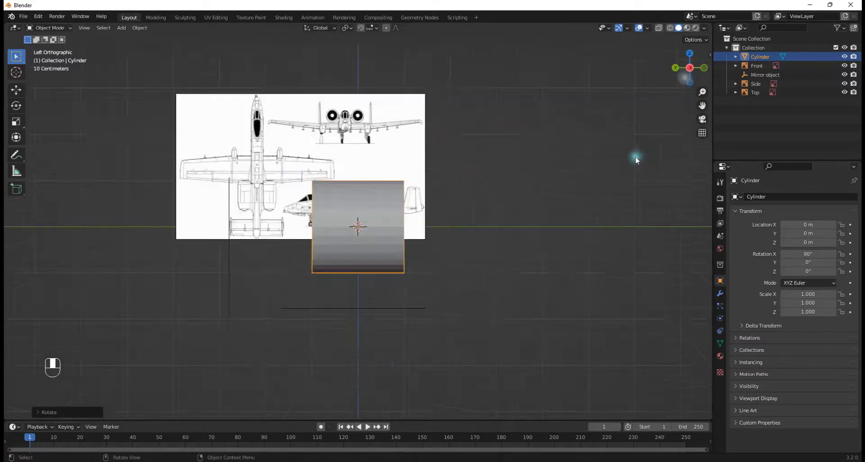
scroll(572, 182, down, 5)
middle_drag(548, 190, 469, 198)
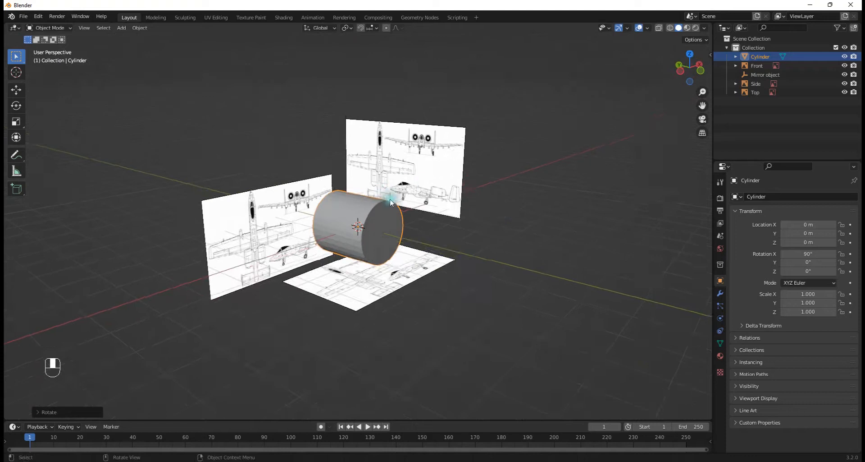
Apply the cylinder's rotation and deselect it
key(ctrl+a)
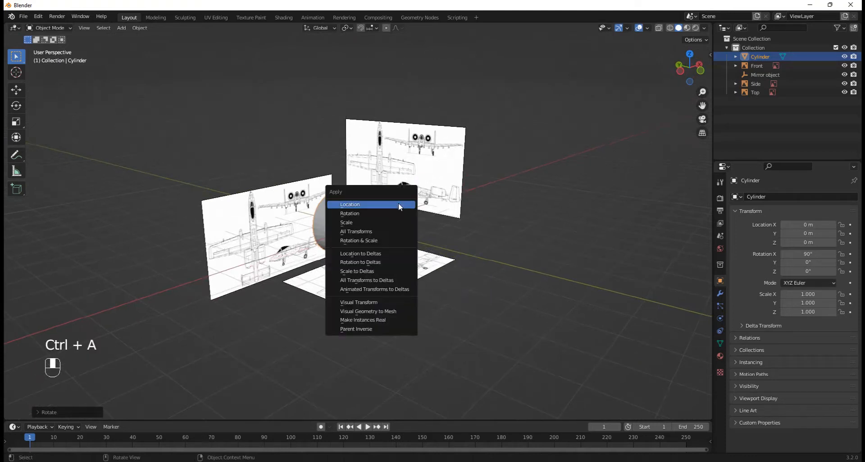
click(349, 214)
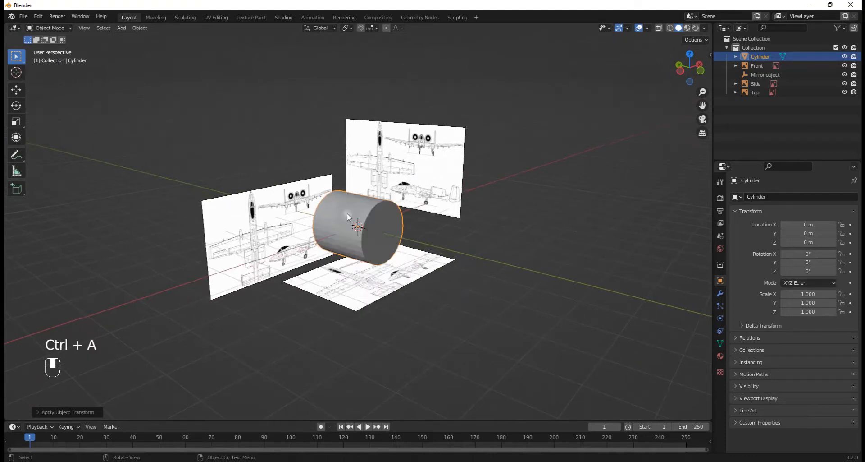
scroll(426, 232, up, 5)
click(634, 223)
middle_drag(607, 228, 640, 195)
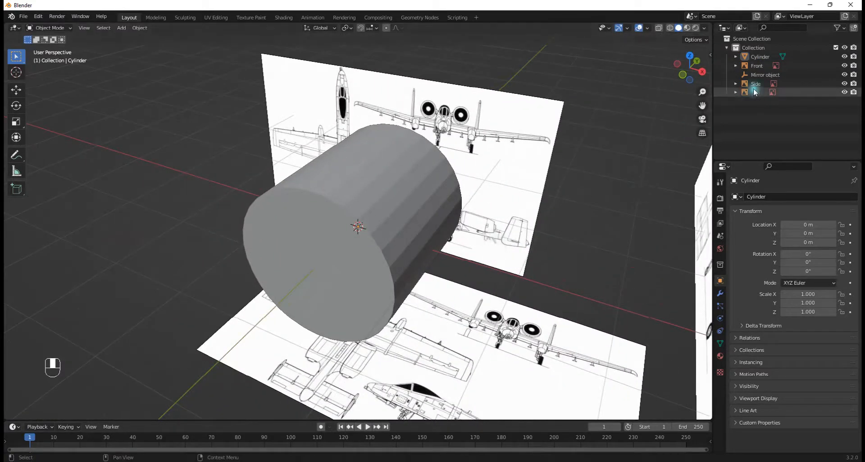
Scale the Mirror object empty up uniformly to about 1.32 so that its axes extend beyond the cylinder
click(763, 74)
scroll(456, 257, down, 3)
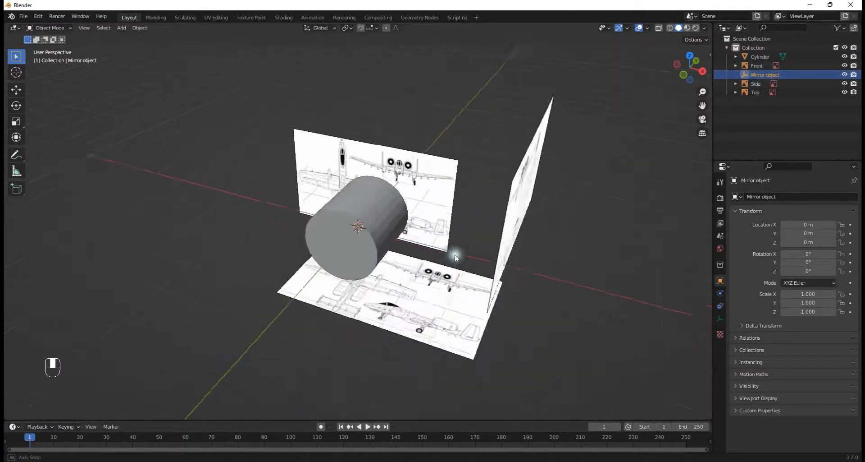
middle_drag(455, 257, 397, 260)
key(s)
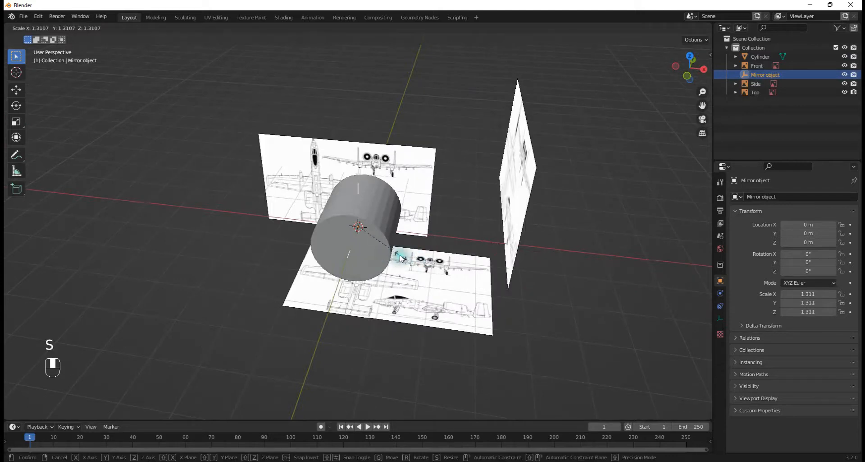
click(401, 258)
middle_drag(408, 257, 344, 222)
scroll(404, 182, up, 4)
middle_drag(395, 228, 634, 208)
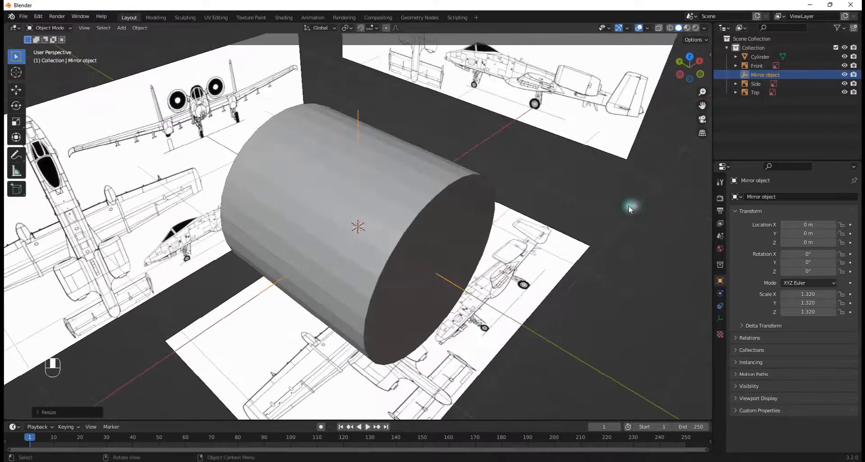
Select the cylinder in the left orthographic view and rename it "Fusolage"
key(KP_1)
middle_drag(642, 203, 604, 260)
click(676, 62)
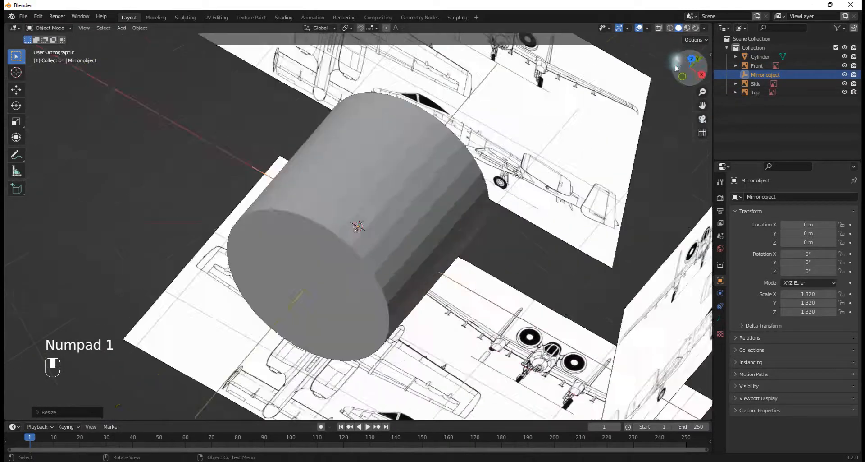
click(399, 213)
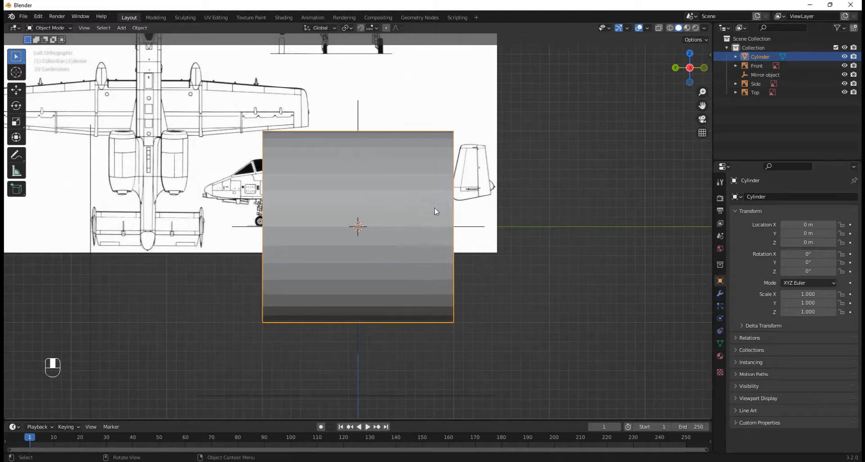
key(F2)
text(Fuse)
text(lag)
text(e)
key(Return)
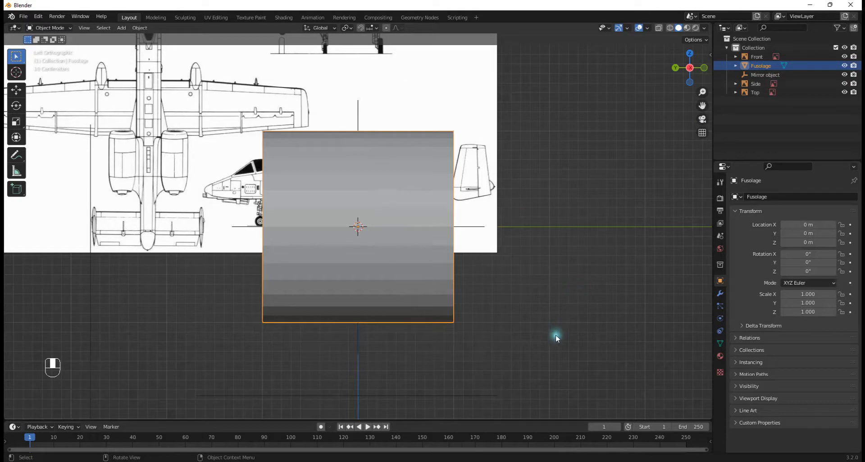
Scale the cylinder down uniformly to about 0.192 to suit the fuselage height in the side-view blueprint
key(s)
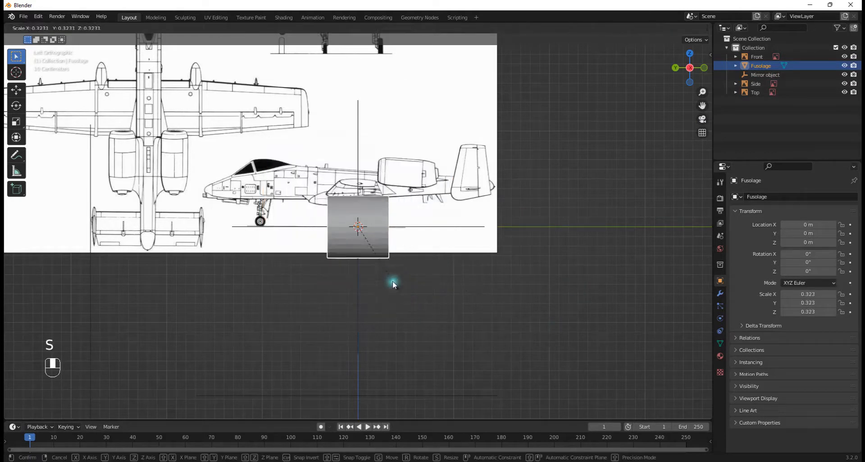
click(386, 251)
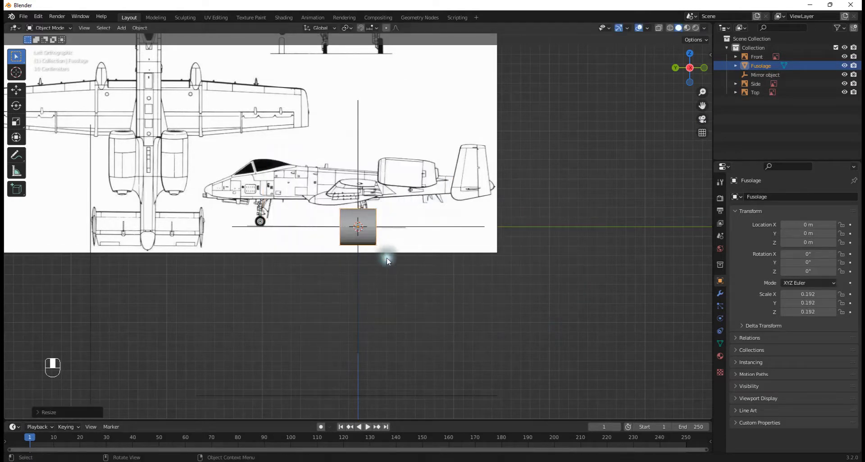
scroll(534, 238, up, 2)
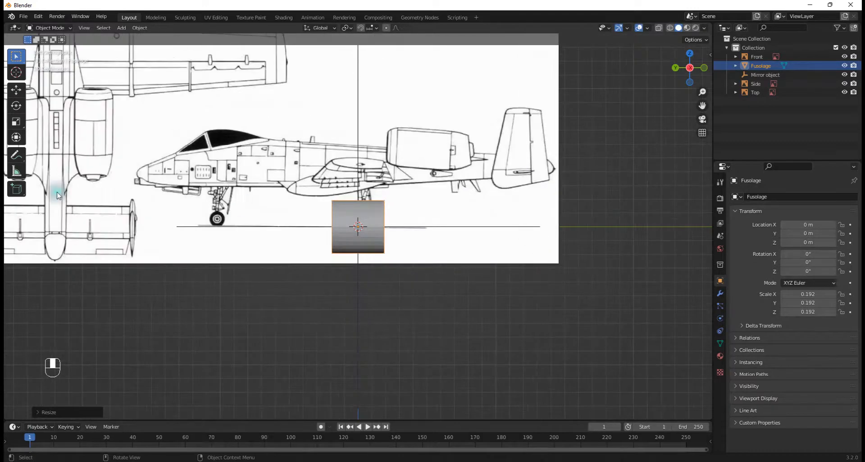
Annotate the upper and lower fuselage outlines on the side-view blueprint and sketch a tapering shape with a height arrow behind the tail
click(13, 156)
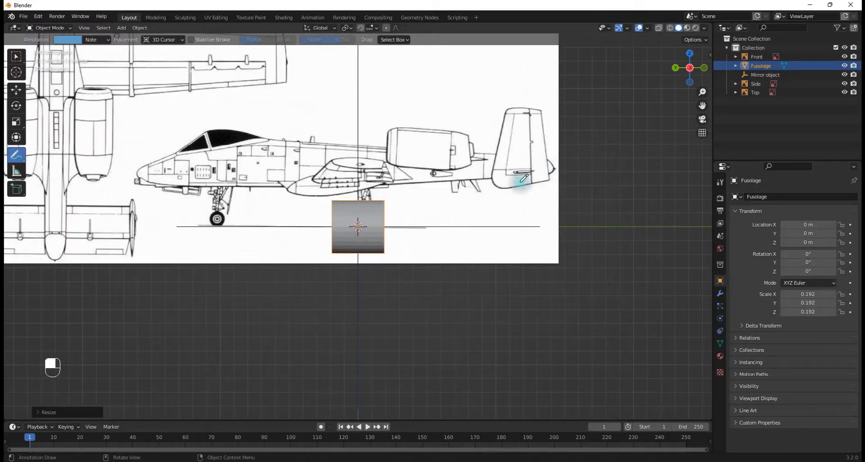
drag(485, 178, 247, 189)
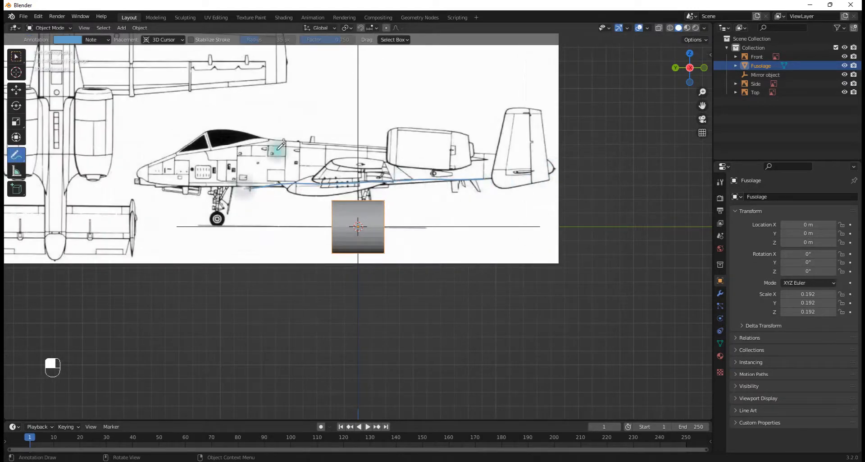
drag(267, 135, 497, 153)
mouse_move(604, 160)
mouse_down()
mouse_move(649, 183)
mouse_move(600, 208)
mouse_up()
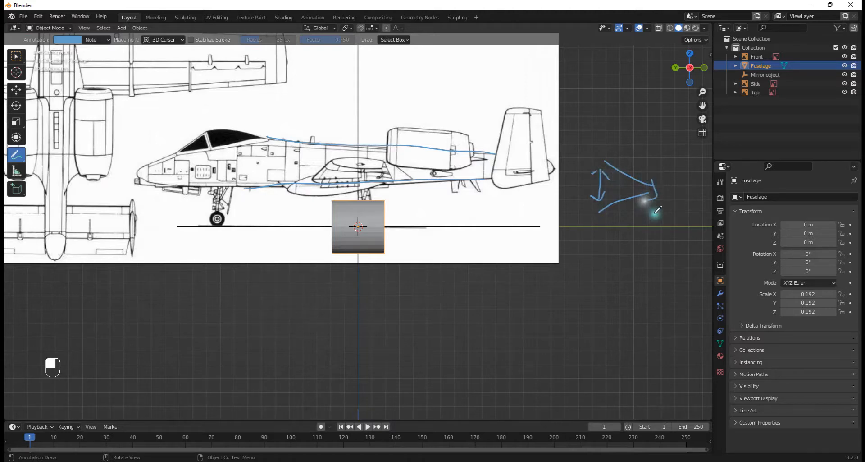
Erase the annotation strokes over the fuselage and behind the tail, and return to the Select Box tool
drag(15, 168, 49, 208)
mouse_move(487, 204)
mouse_down()
mouse_move(428, 208)
mouse_move(535, 139)
mouse_move(332, 188)
mouse_move(379, 148)
mouse_move(290, 163)
mouse_move(358, 137)
mouse_move(264, 134)
mouse_up()
mouse_move(576, 148)
mouse_down()
mouse_move(643, 185)
mouse_move(624, 213)
mouse_move(630, 196)
mouse_up()
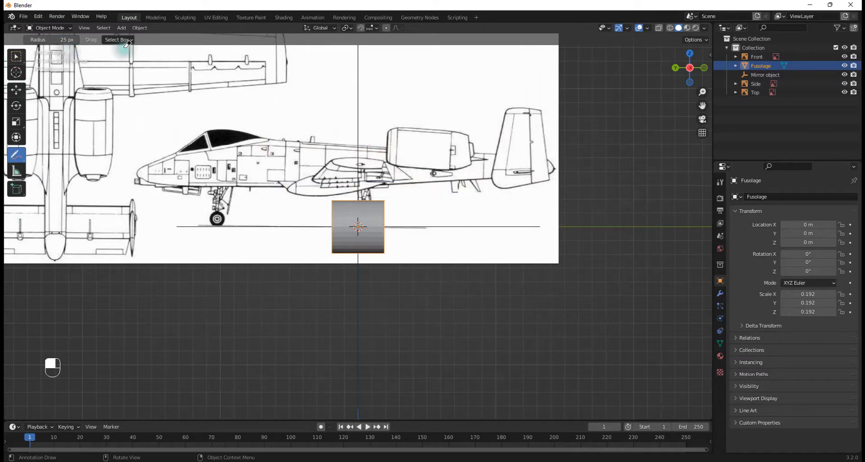
click(10, 58)
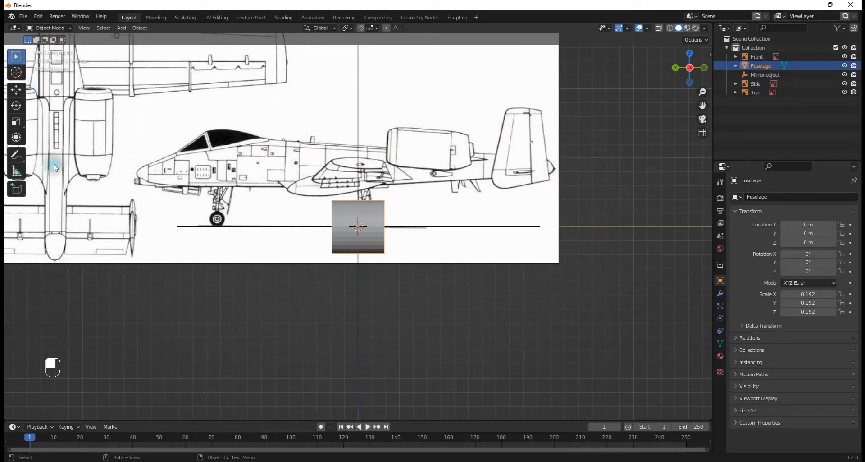
drag(16, 154, 47, 161)
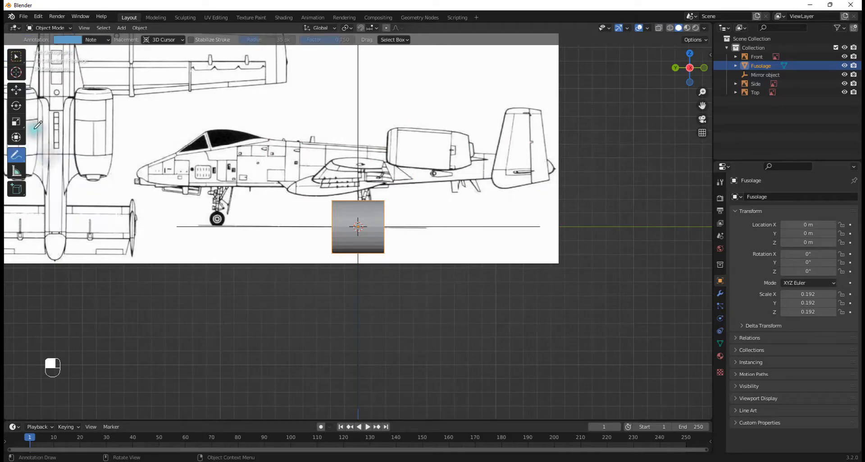
click(13, 56)
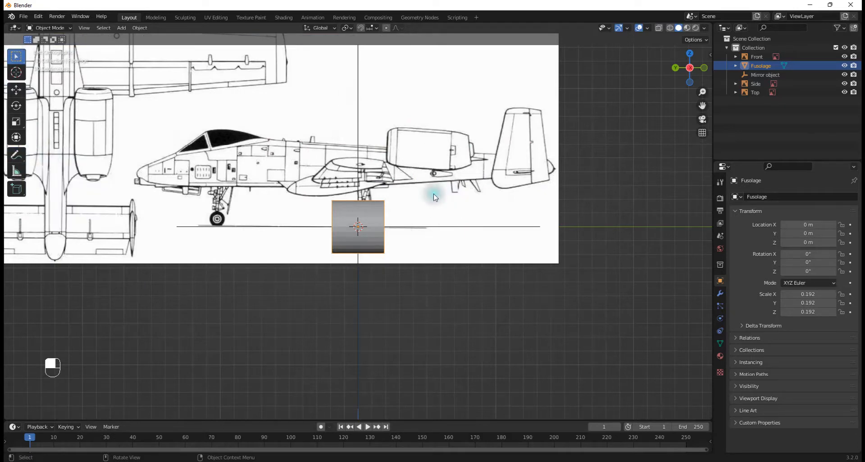
Move the fuselage cylinder up along Z by about 0.441 m onto the fuselage in the side-view blueprint
key(g)
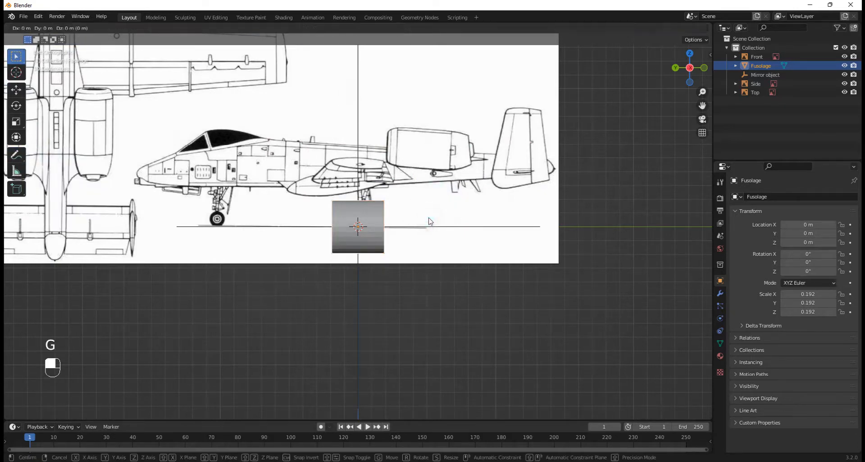
key(z)
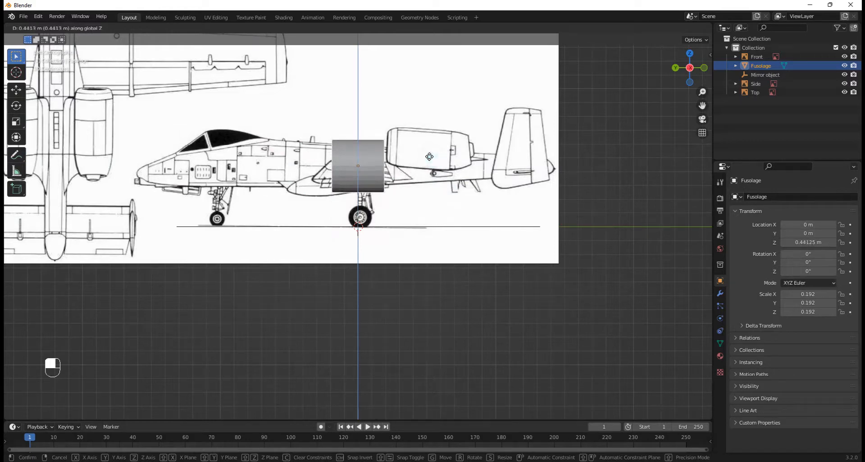
click(429, 157)
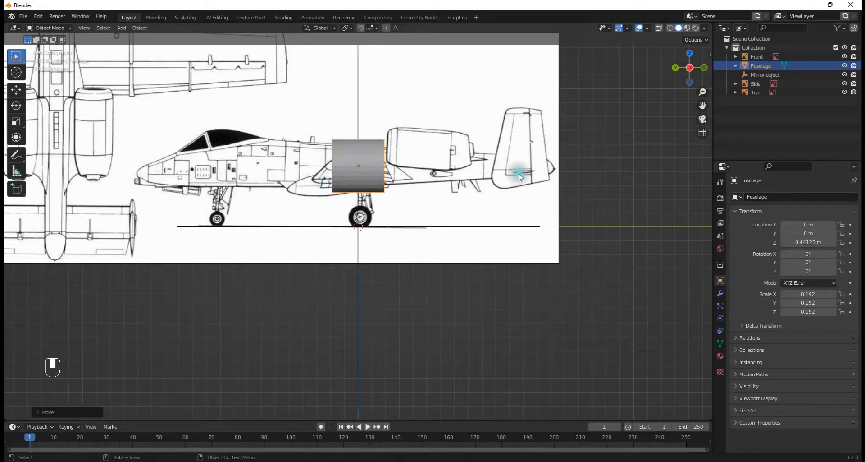
Scale the cylinder down in X and Z only, to about 0.137, keeping its length along Y
scroll(513, 176, up, 5)
key(KP_Decimal)
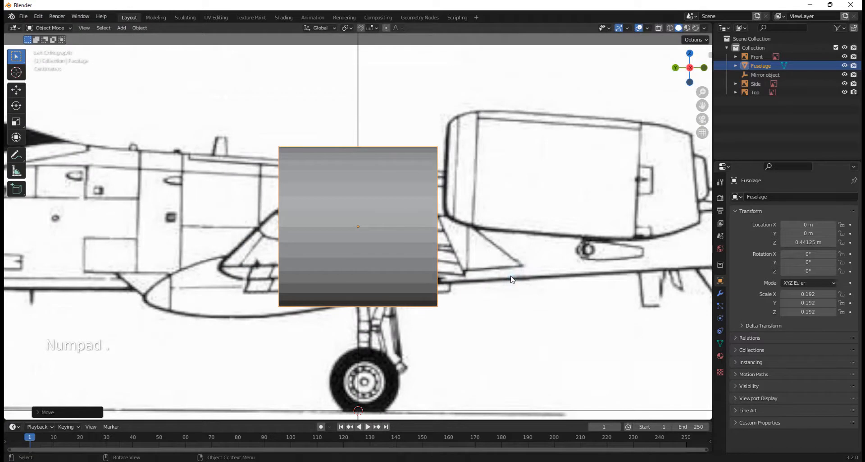
key(s)
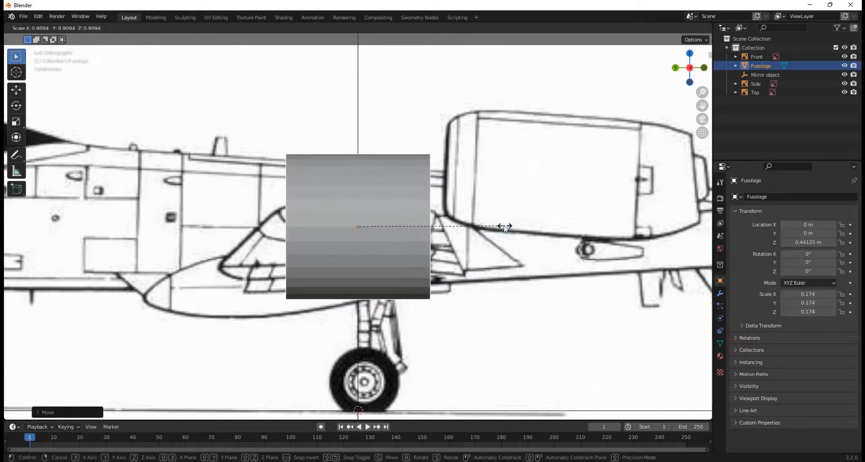
key(shift+y)
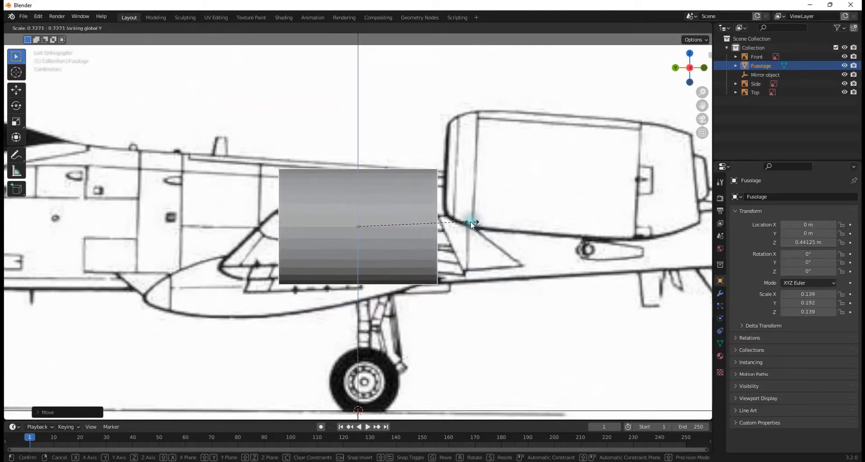
click(472, 226)
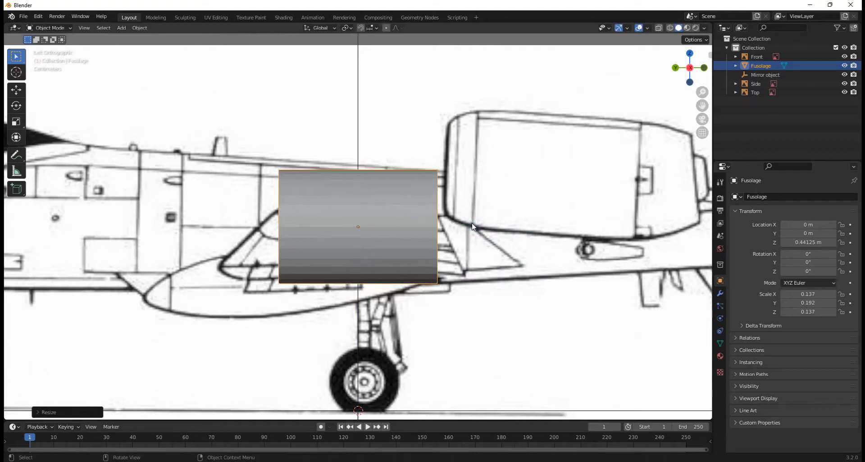
middle_drag(473, 225, 542, 134)
scroll(450, 259, up, 8)
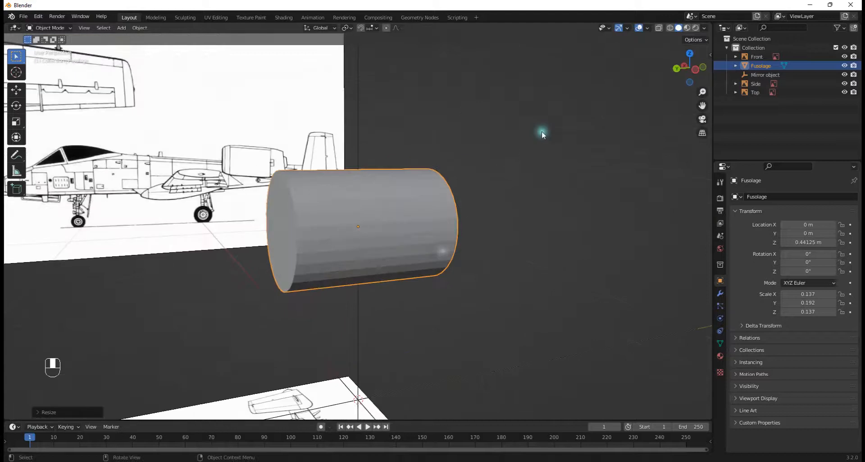
click(695, 72)
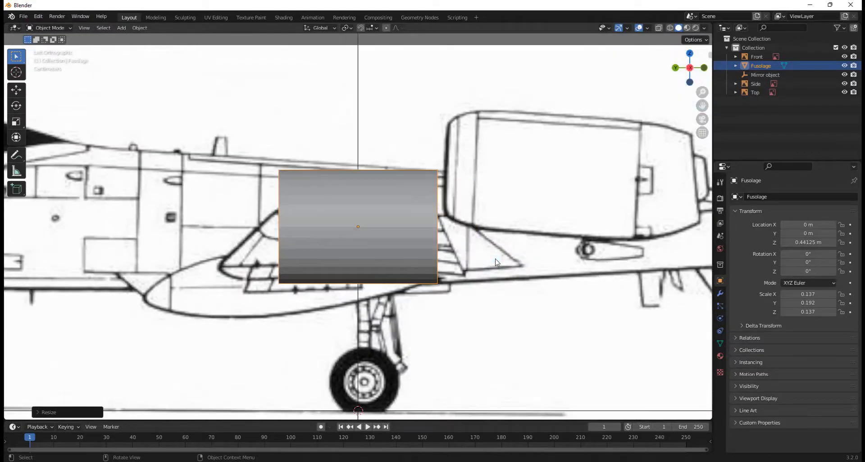
In Edit Mode, select the cylinder's nose-side end face and move it forward along Y by about 0.458 m to the rear of the canopy
key(Tab)
middle_drag(496, 261, 532, 286)
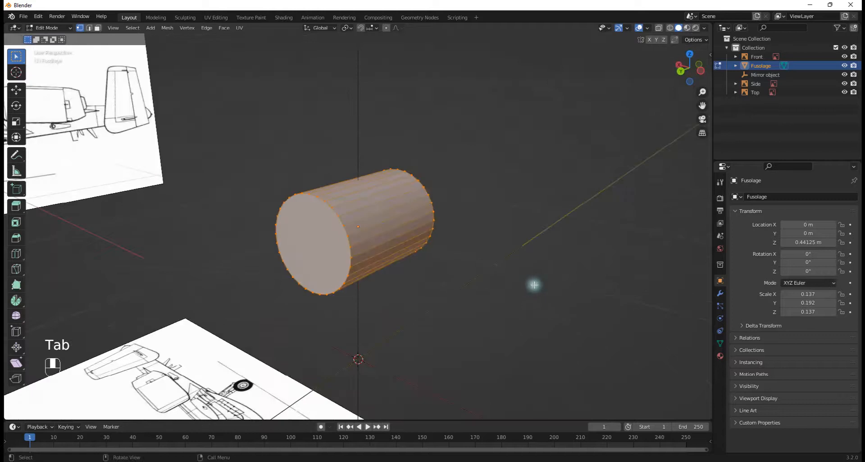
key(3)
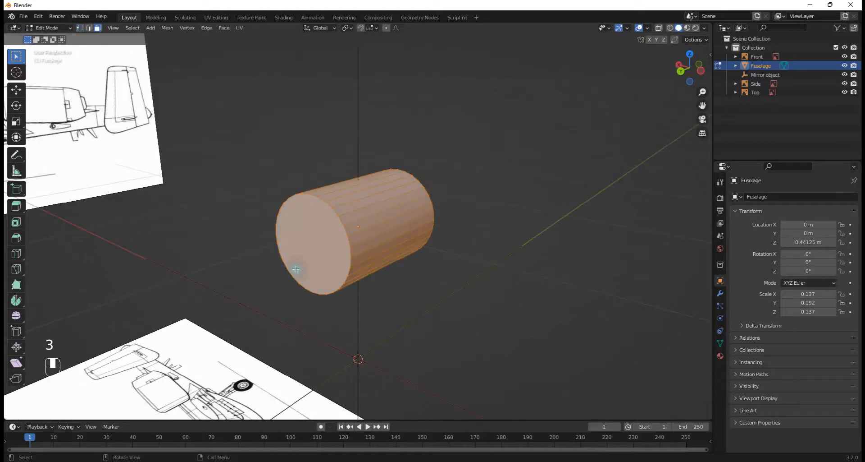
middle_drag(324, 269, 316, 253)
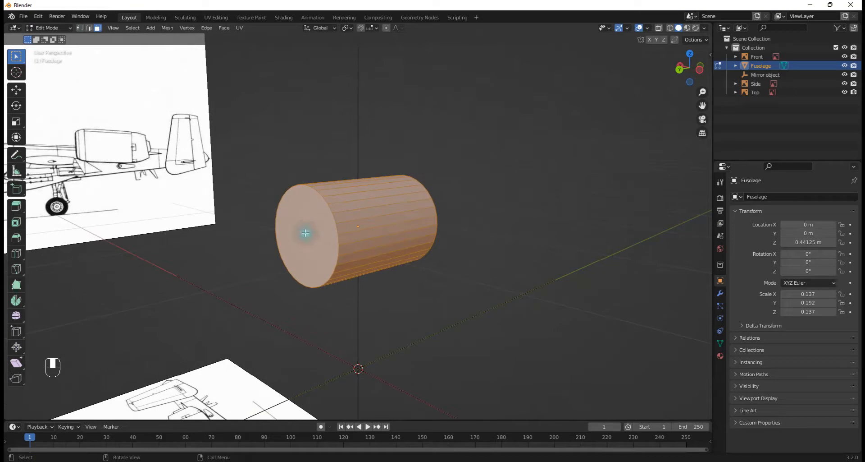
click(306, 232)
middle_drag(311, 239, 297, 264)
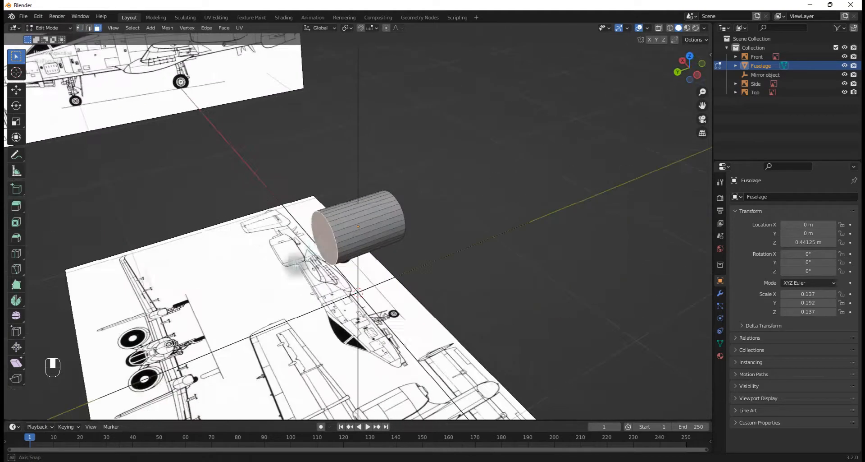
click(698, 74)
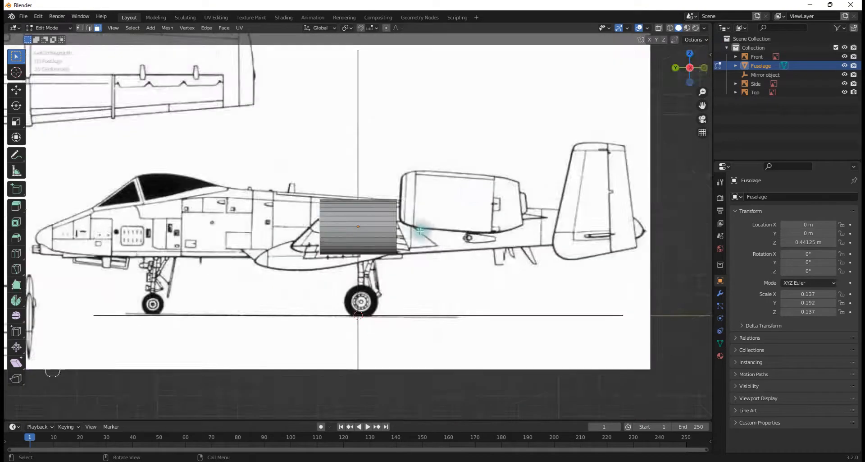
key(g)
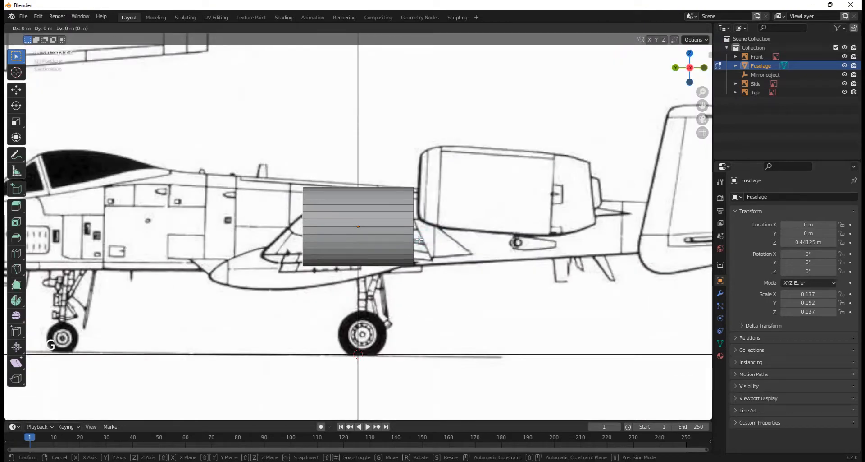
key(y)
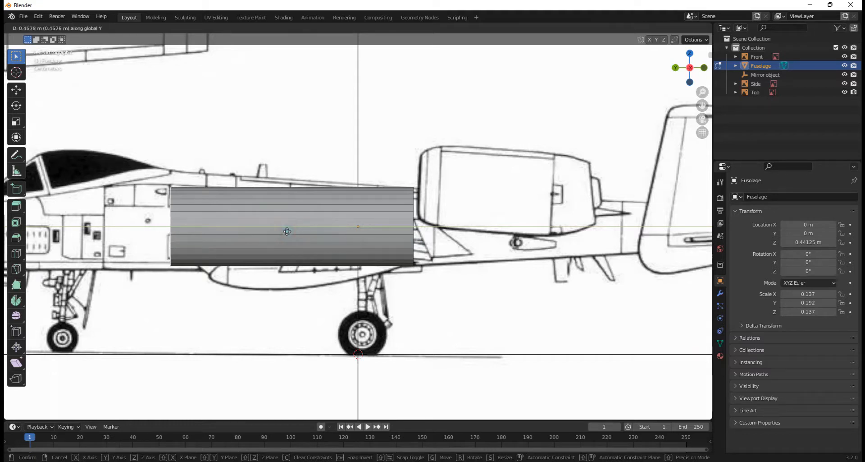
click(287, 231)
Scale the front end face along Z by about 1.25 and raise it to match the upper and lower fuselage outlines
scroll(231, 219, down, 1)
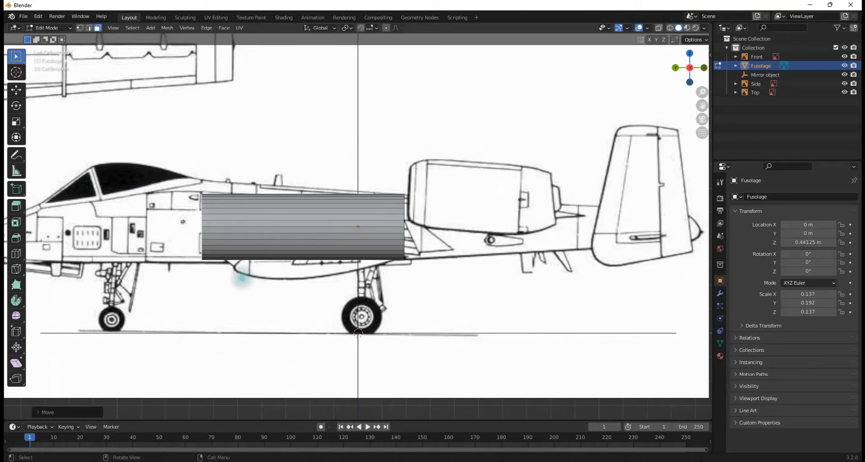
key(s)
key(z)
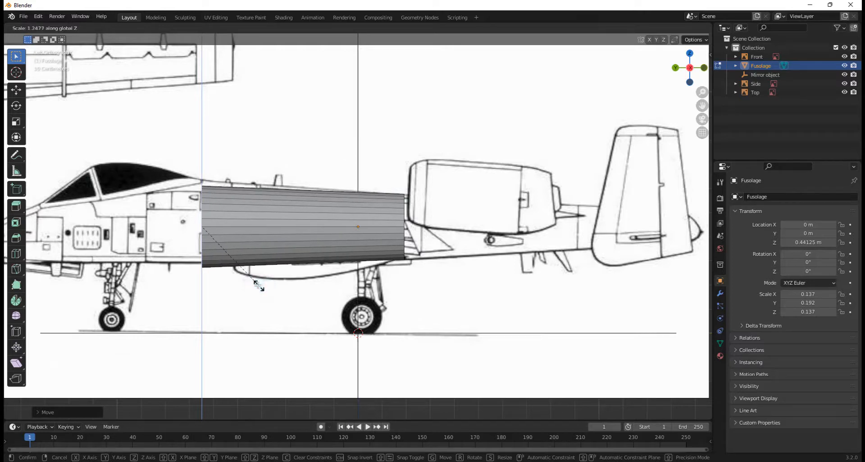
click(258, 285)
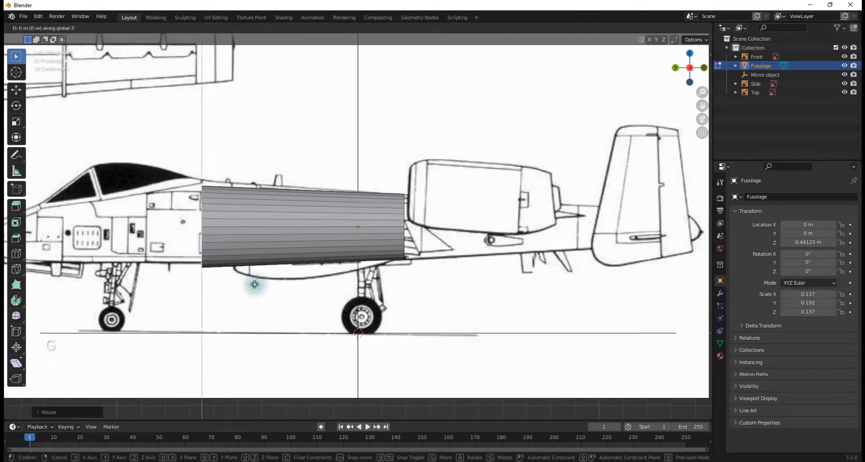
key(g)
key(z)
click(255, 280)
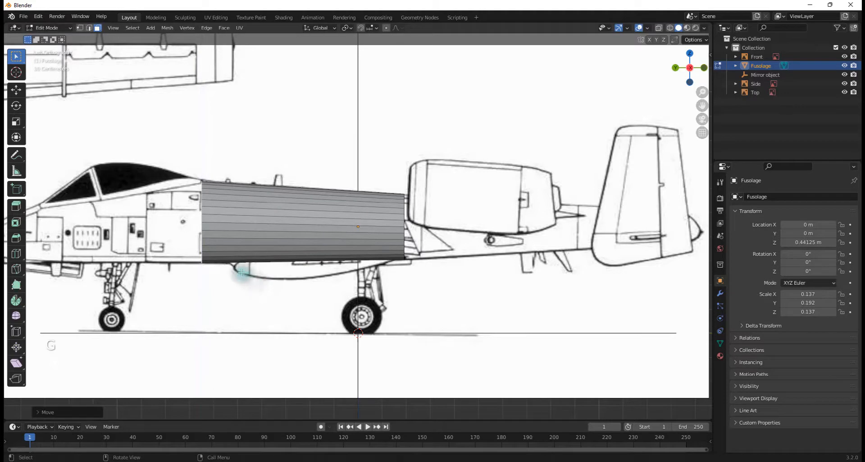
Extrude the front end face about 0.267 m forward in the left orthographic view, ending beneath the canopy
scroll(384, 227, down, 4)
middle_drag(382, 239, 456, 257)
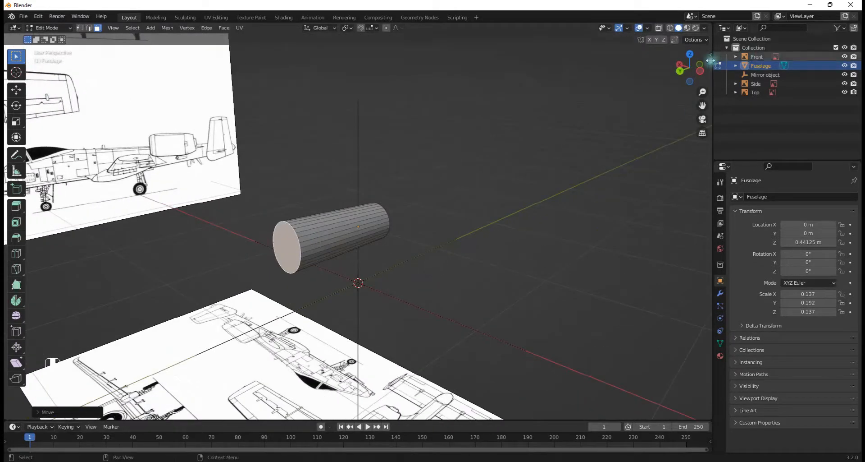
click(697, 71)
scroll(410, 236, up, 4)
shift+middle_drag(245, 206, 495, 218)
scroll(480, 240, up, 2)
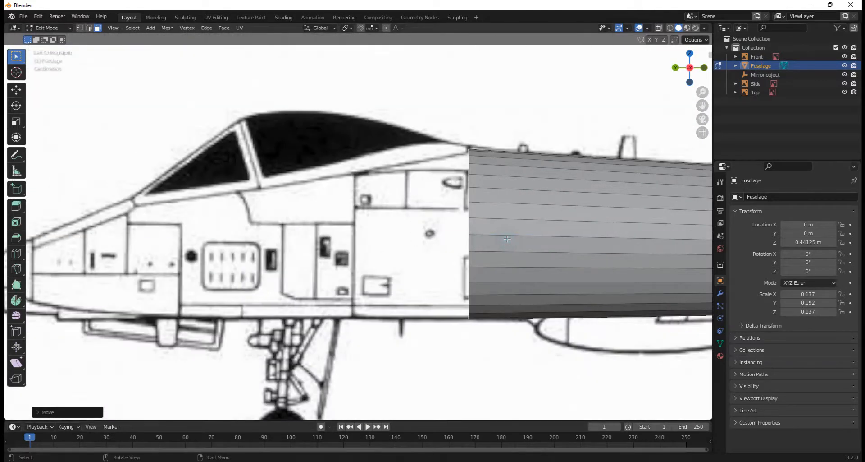
key(e)
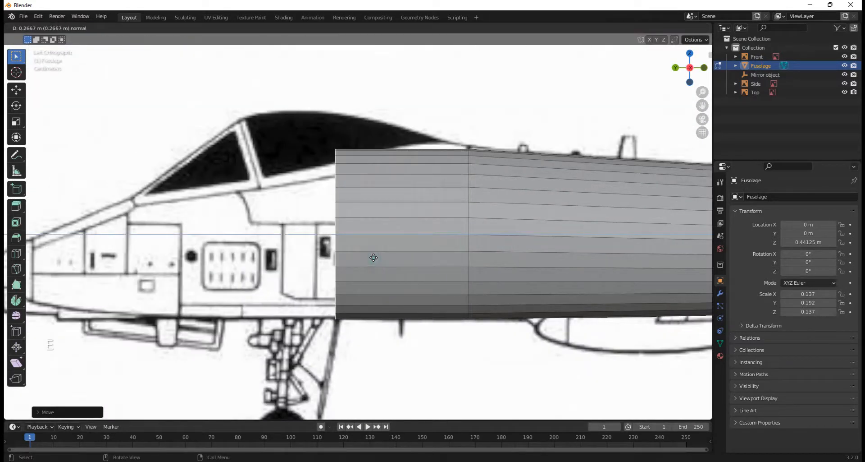
click(373, 257)
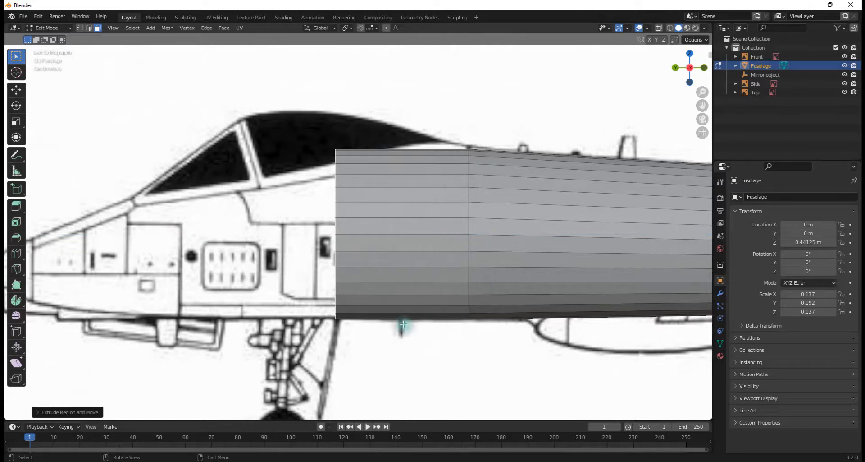
Shrink the extruded end face along Z and lower it about 0.021 m to fit the fuselage outline below the canopy
key(s)
key(z)
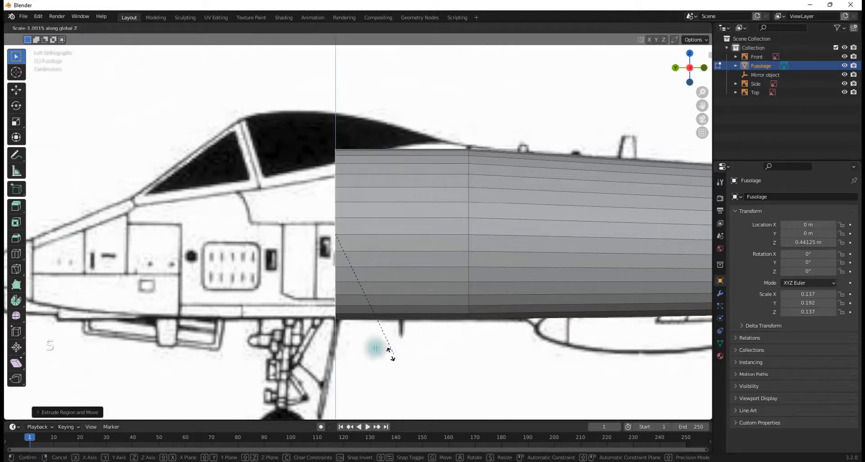
click(371, 342)
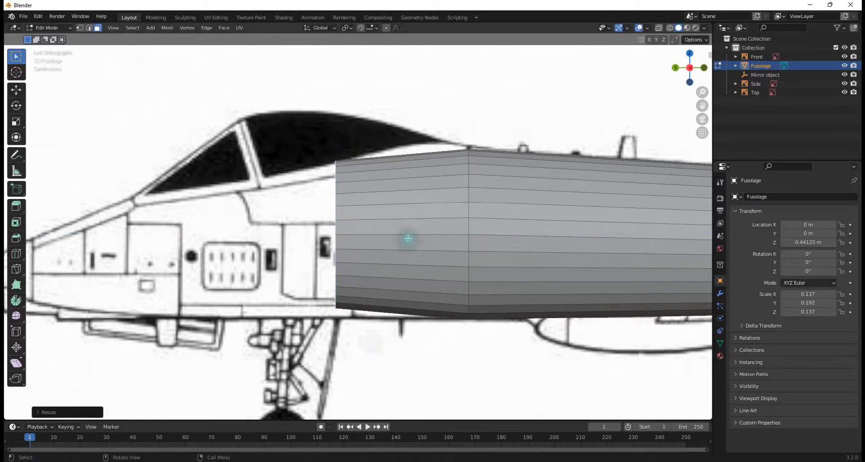
key(g)
key(z)
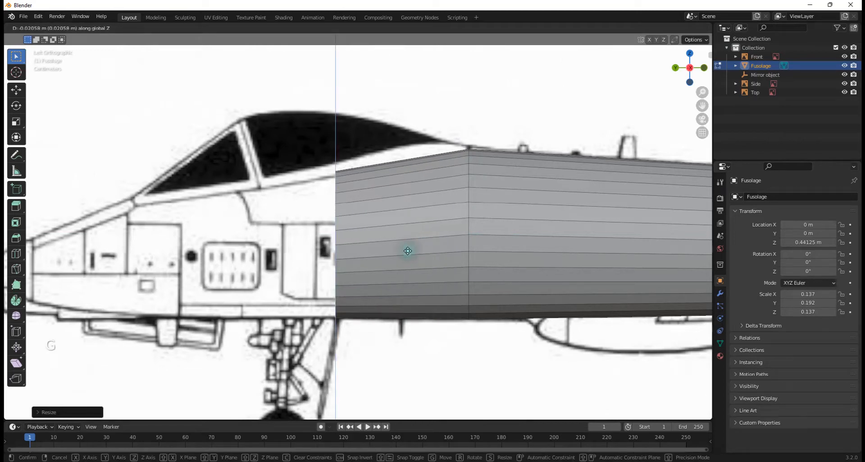
click(407, 251)
key(s)
key(z)
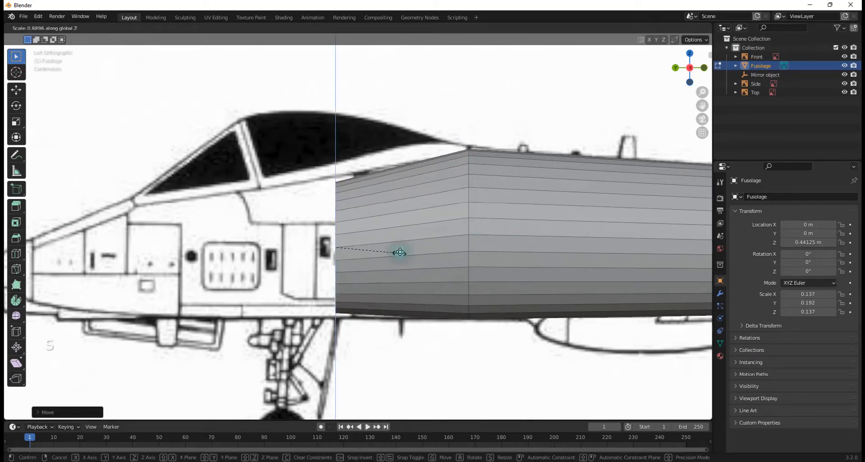
click(404, 250)
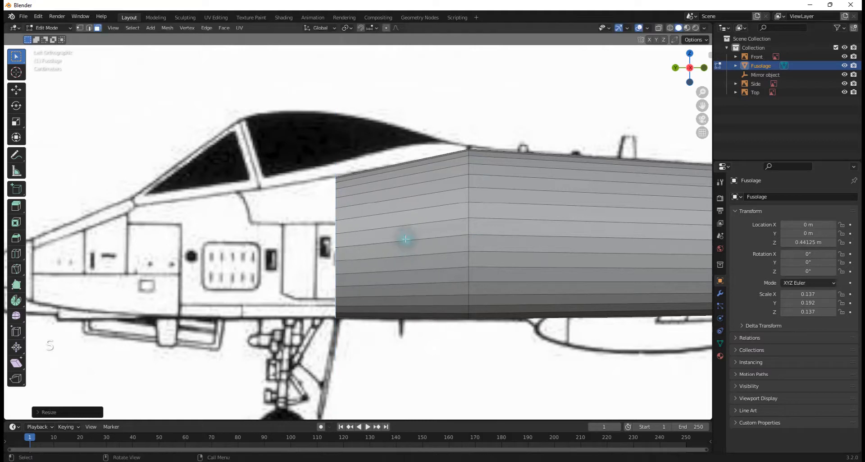
Extrude the front face forward to just behind the windshield frame, then reduce its height and lower it about 0.012 m
key(e)
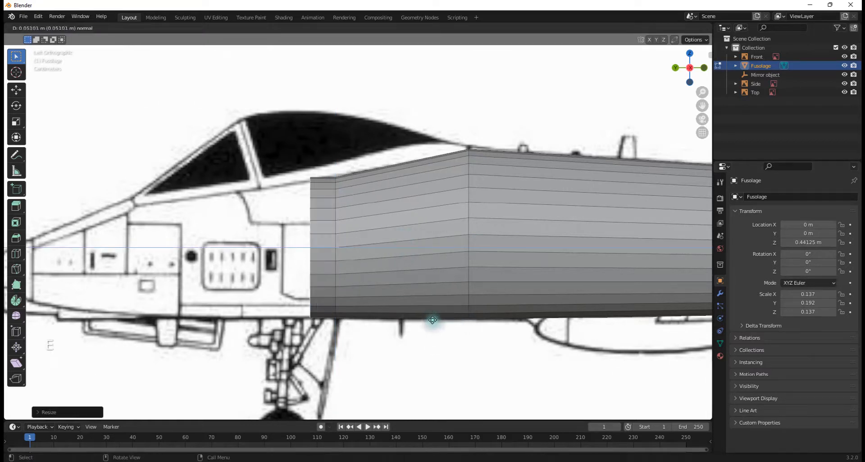
click(406, 320)
key(s)
key(z)
click(387, 319)
key(g)
key(z)
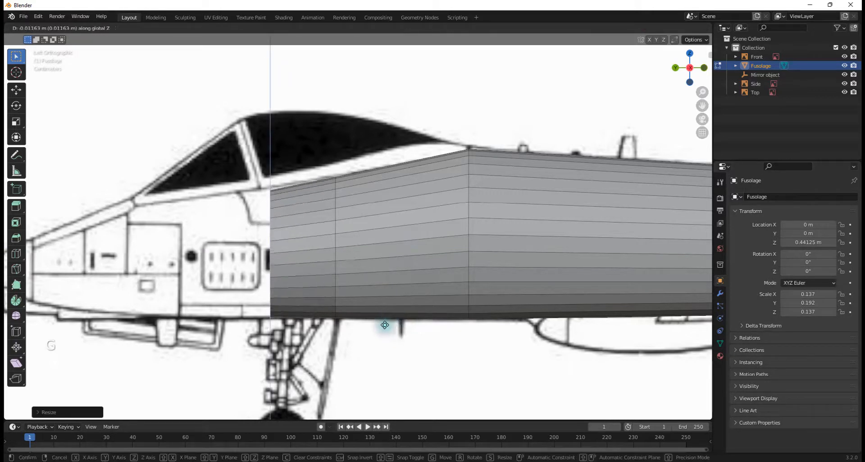
click(384, 324)
Fine-tune the Z scale of the end face behind the windshield frame to meet the canopy's lower edge and the belly line
key(s)
key(z)
click(391, 326)
key(s)
key(z)
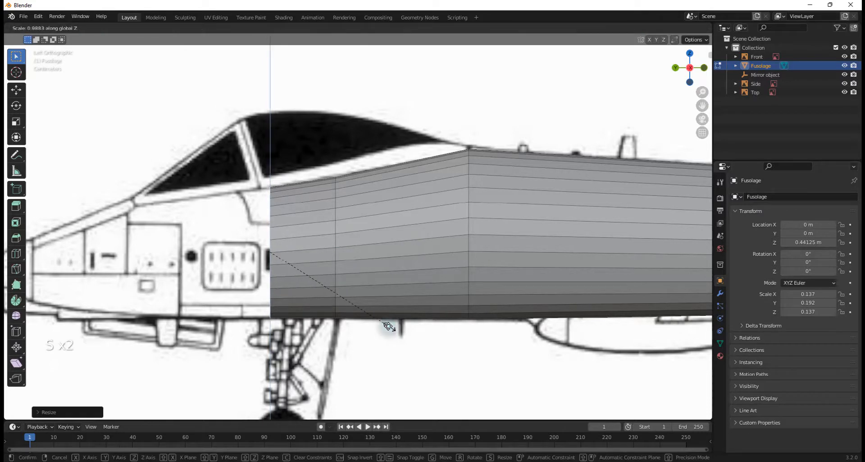
click(374, 331)
Extrude another section forward past the windshield frame, then shrink its end face along Z and lower it to the fuselage outline
key(e)
click(342, 337)
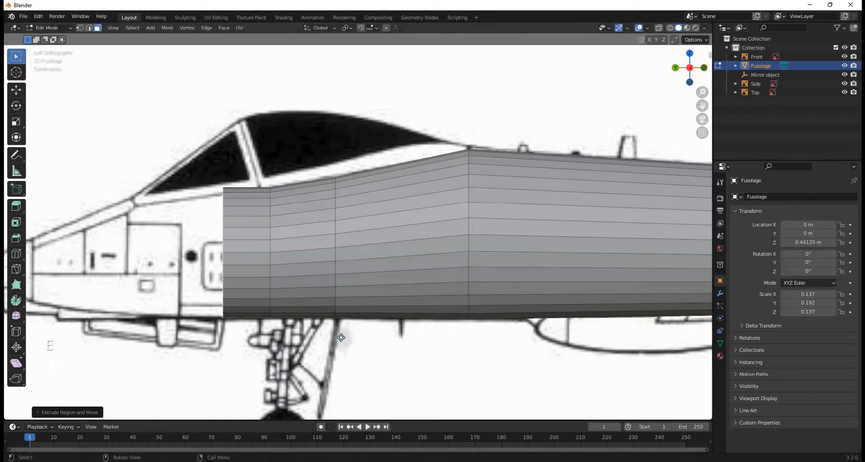
key(s)
key(z)
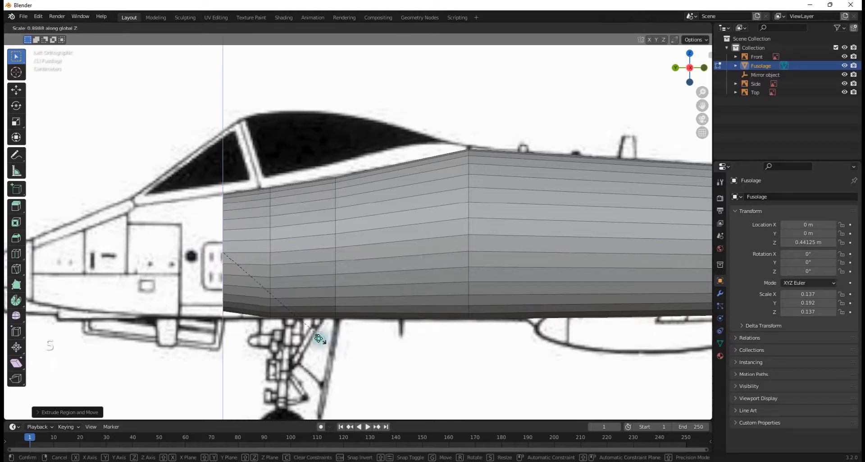
click(329, 343)
key(g)
key(z)
click(328, 347)
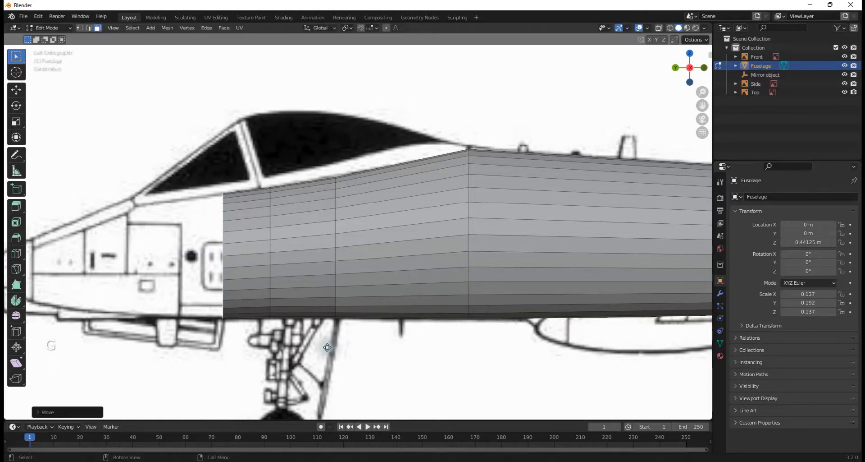
Extrude the fuselage's front face forward below the windshield, scale it uniformly to about 0.91 and lower it about 0.01 m
shift+middle_drag(263, 296, 473, 240)
scroll(367, 326, up, 3)
scroll(456, 267, down, 2)
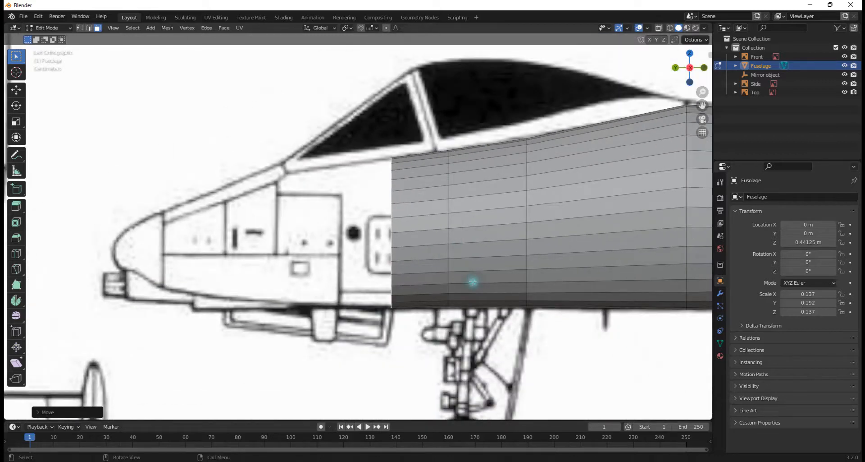
key(e)
key(s)
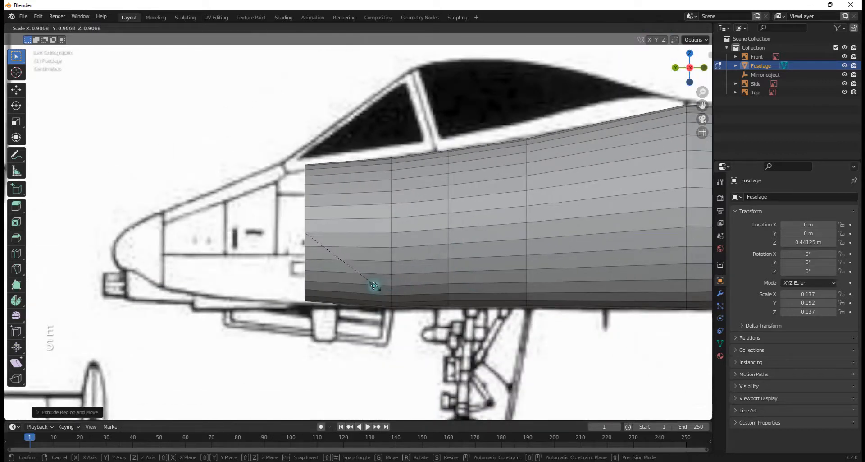
click(373, 286)
key(g)
key(z)
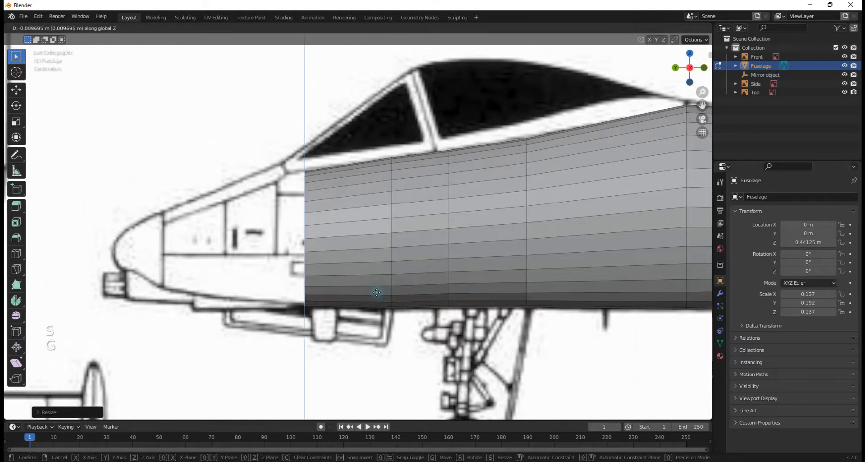
click(377, 292)
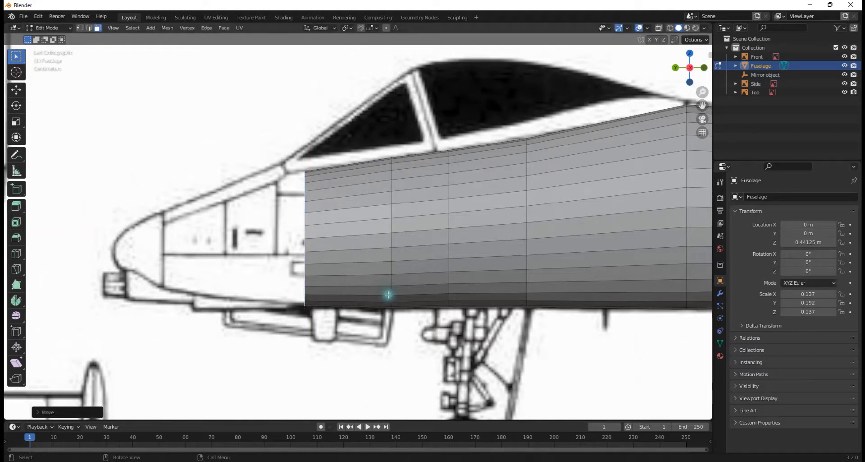
Extrude another section forward to the front corner of the windshield and fit its end face by scaling, moving and rescaling along Z
key(e)
key(s)
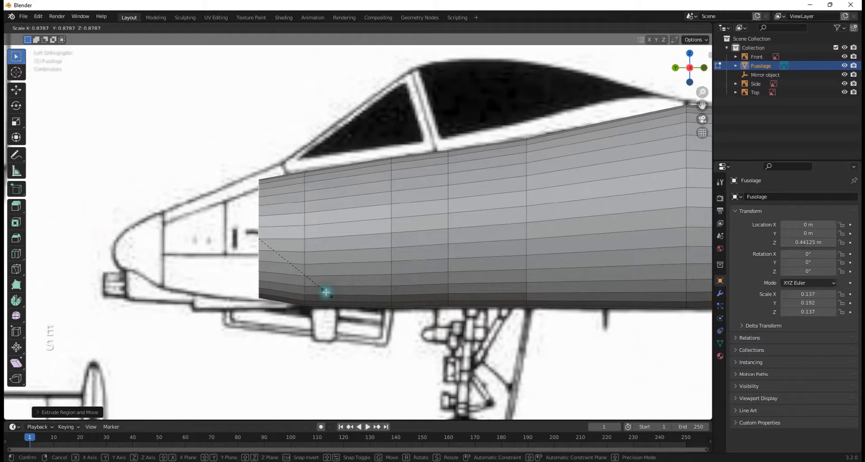
click(351, 303)
key(g)
click(367, 298)
key(s)
key(z)
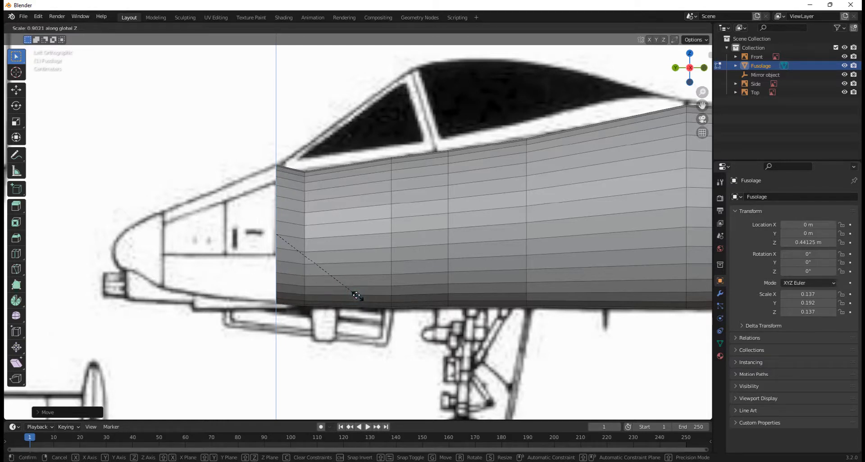
click(356, 295)
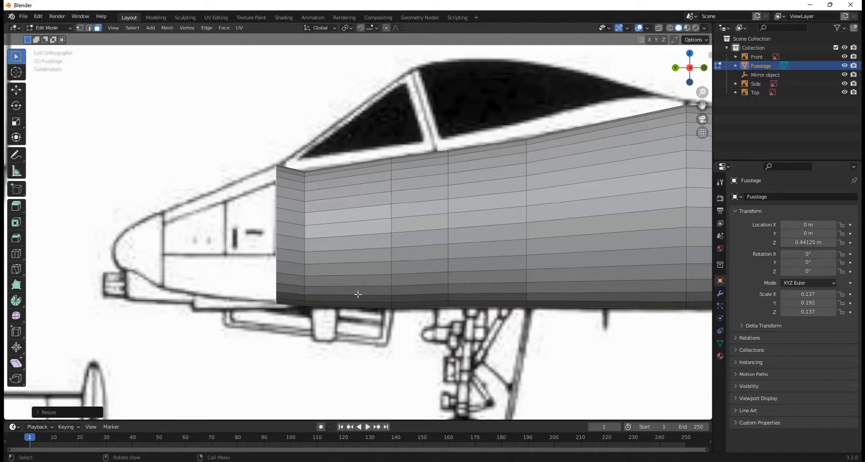
Extrude a section ahead of the windshield, then shrink its end face along Z and lower it about 0.014 m
key(e)
click(317, 302)
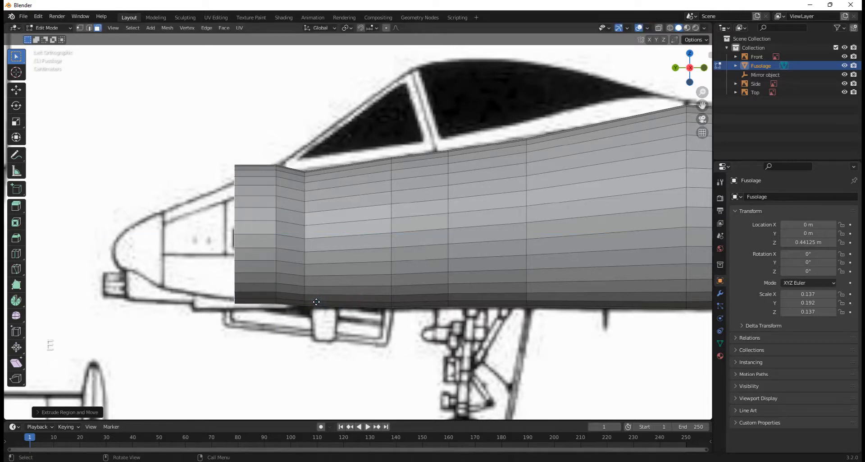
key(s)
key(z)
click(303, 299)
key(g)
key(z)
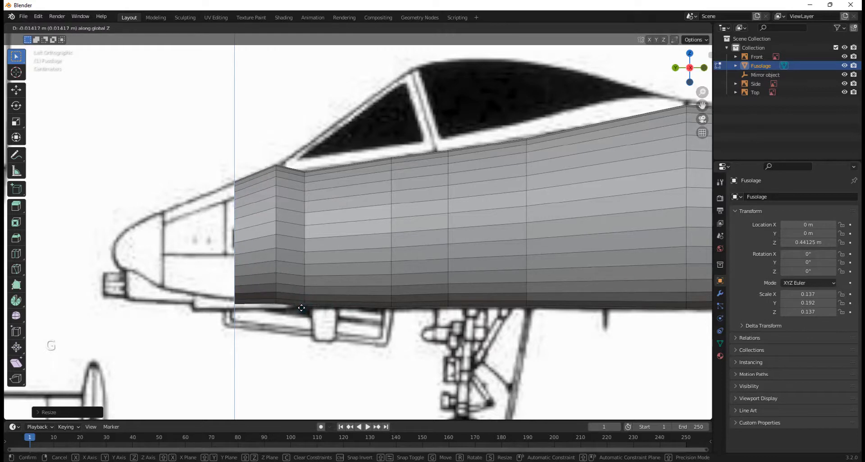
click(301, 307)
Fine-tune the Z scale and height of that end face to match the nose's upper and lower outlines
key(s)
key(z)
click(296, 307)
key(g)
key(z)
click(295, 307)
Extrude the next short nose section forward, then shrink its end face along Z and move it onto the side outline
key(e)
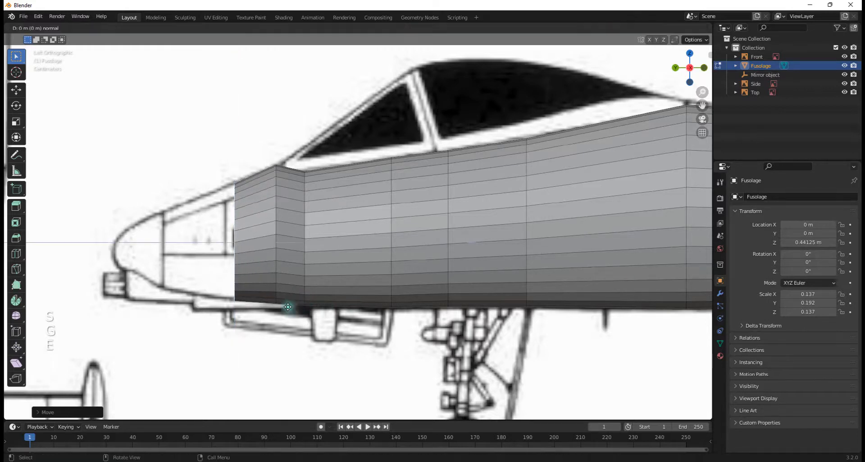
click(271, 310)
key(s)
key(z)
click(251, 313)
key(g)
click(251, 316)
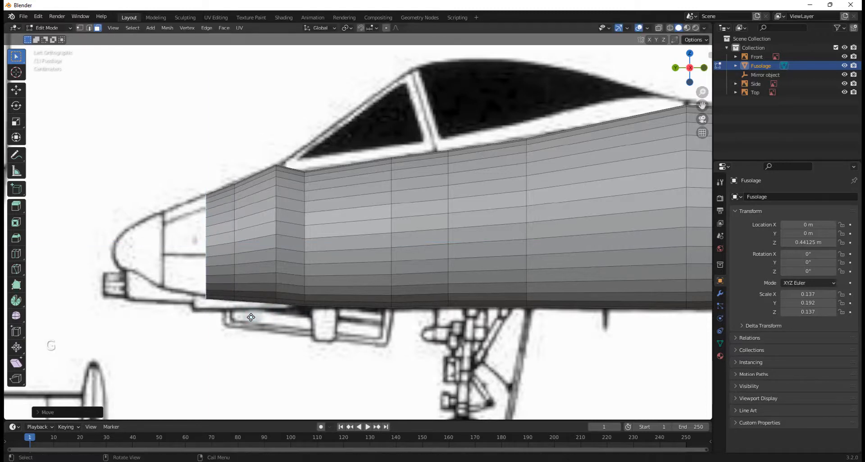
key(e)
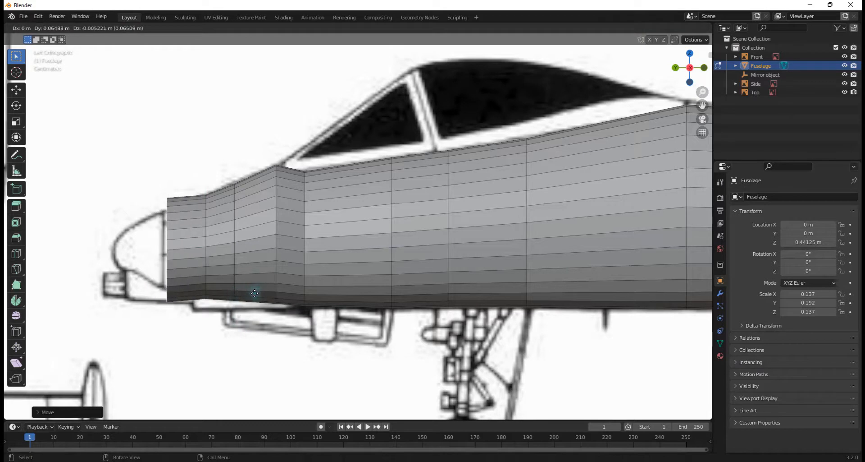
key(z)
click(245, 292)
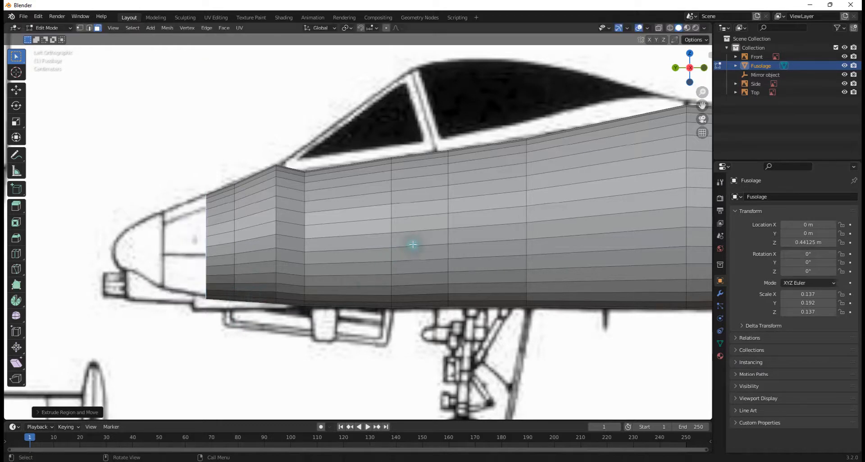
key(ctrl+z)
key(e)
key(s)
right_click(433, 248)
key(ctrl+z)
Extrude the front face forward to just past the last vertical nose panel line and shrink its end face uniformly
key(e)
click(385, 255)
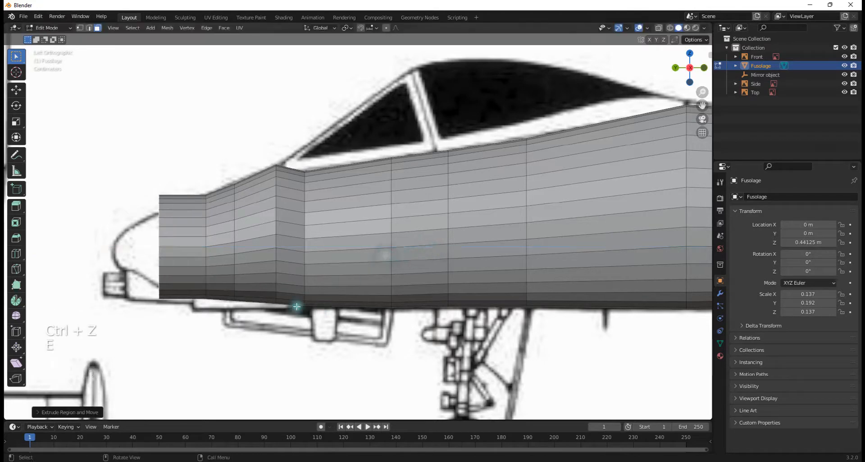
key(s)
click(265, 300)
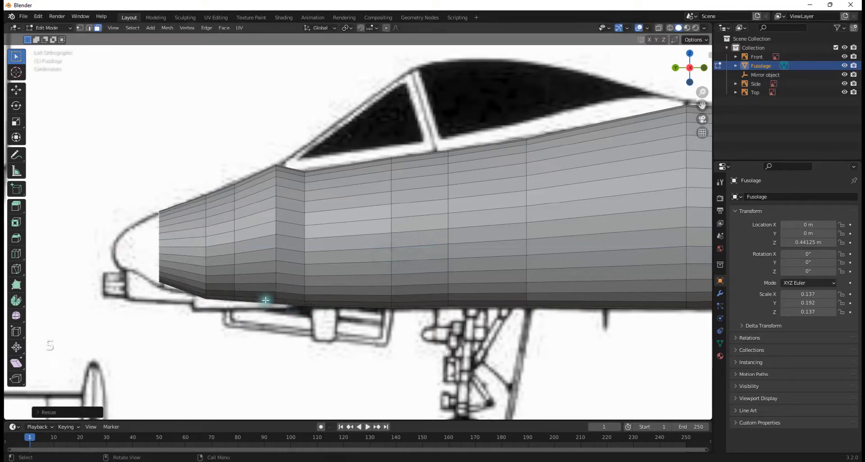
Lower that nose end face about 0.01 m and scale it along Z to about 1.1 to meet the outline
key(g)
key(z)
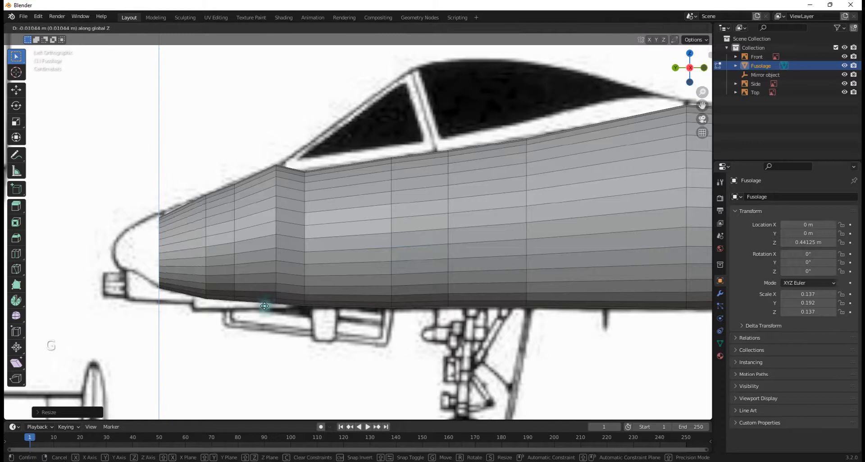
click(265, 304)
key(s)
key(z)
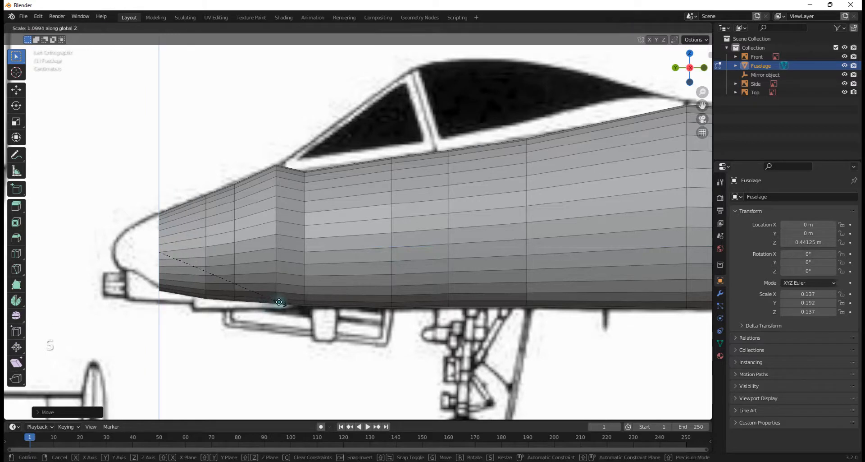
click(279, 302)
Extrude the nose face forward into the rounded tip, then shrink its end face and shift it onto the outline
key(e)
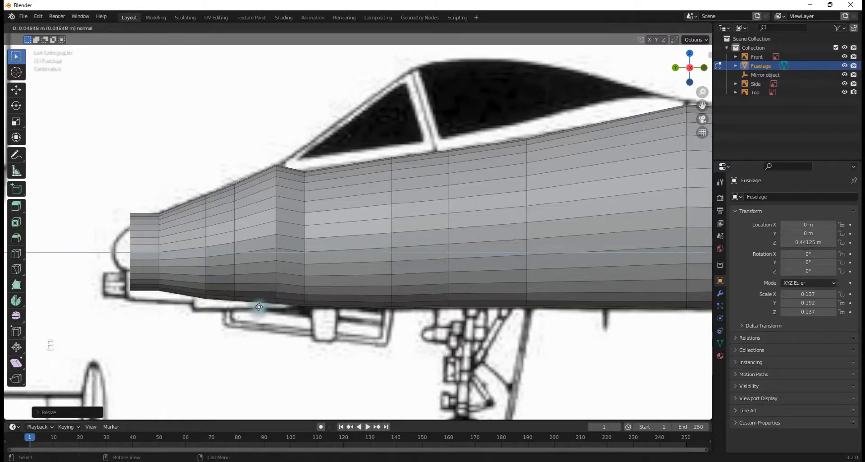
click(259, 307)
key(s)
click(206, 302)
key(g)
key(g)
right_click(210, 305)
key(g)
middle_click(235, 260)
click(235, 260)
Extrude another short section at the nose tip, then shrink and reposition its end face to follow the rounded outline
key(e)
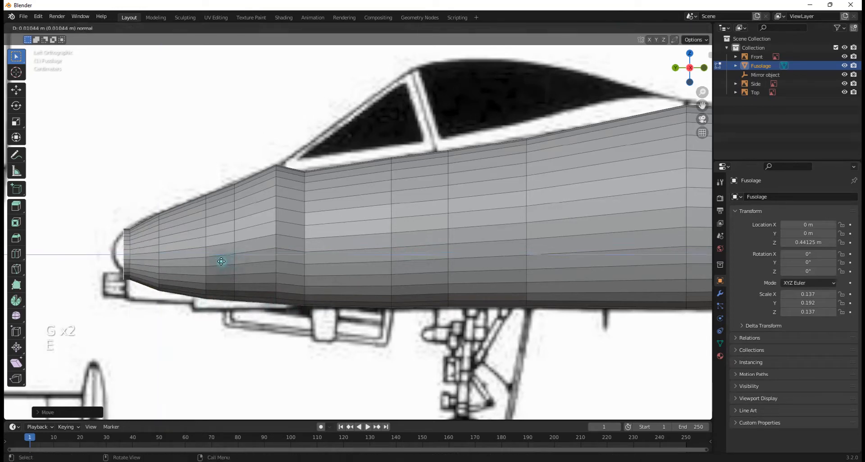
click(216, 263)
key(s)
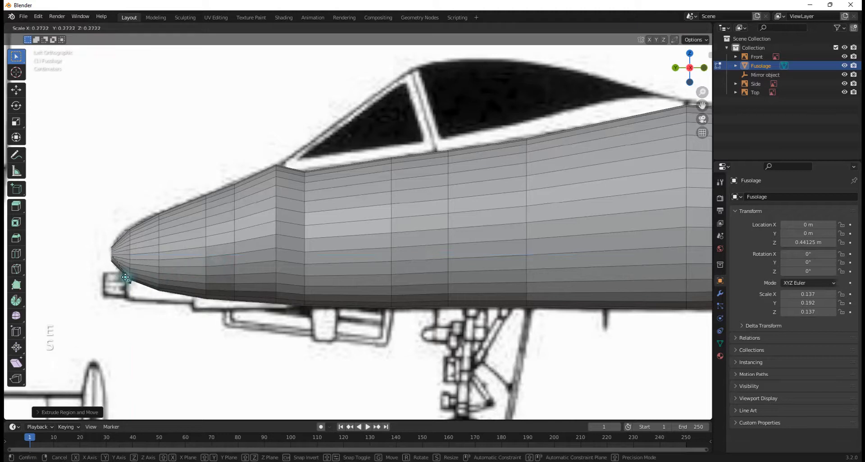
click(143, 267)
key(g)
click(151, 266)
key(s)
click(166, 273)
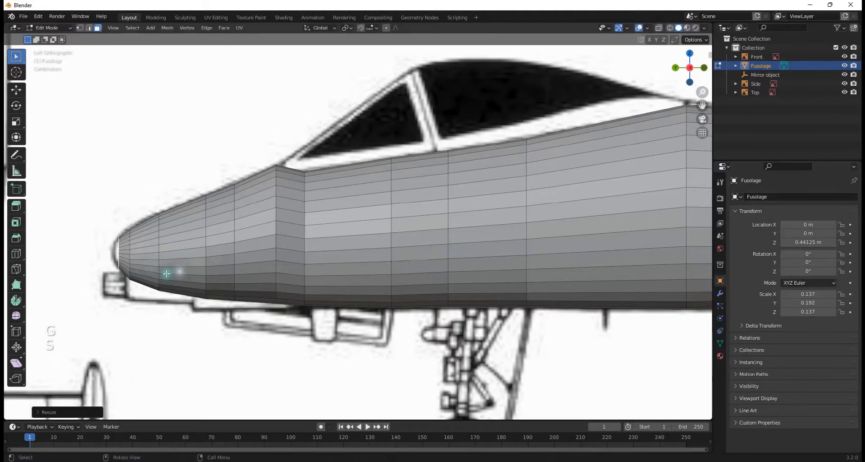
Extrude the nose tip about 0.012 m and merge its end vertices at center to close the nose
key(e)
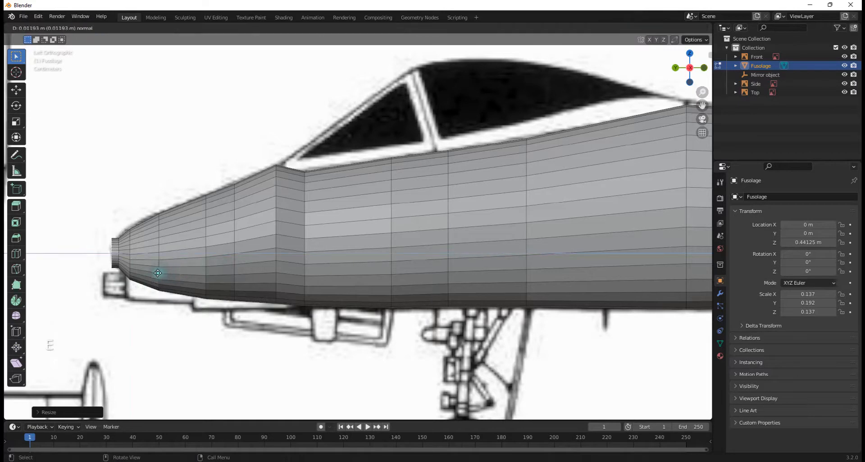
click(158, 273)
key(m)
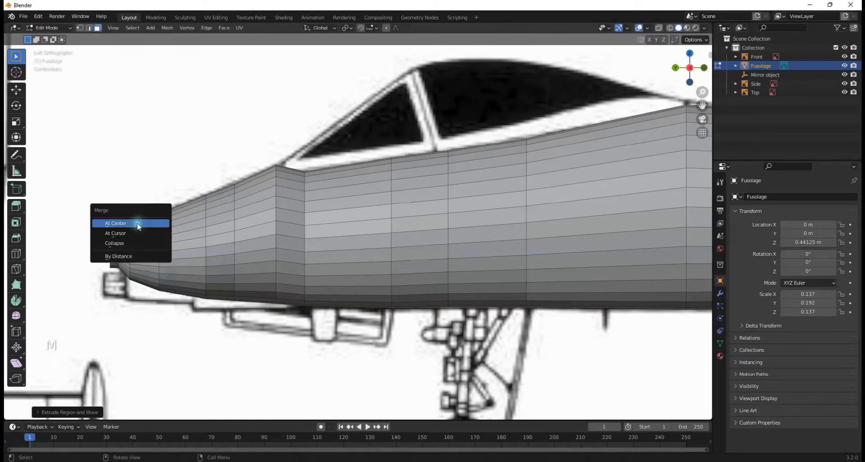
click(117, 224)
Select the fuselage's rear end face and, in the left side view, extrude it back to the rear edge of the vertical tail
middle_drag(251, 226, 378, 213)
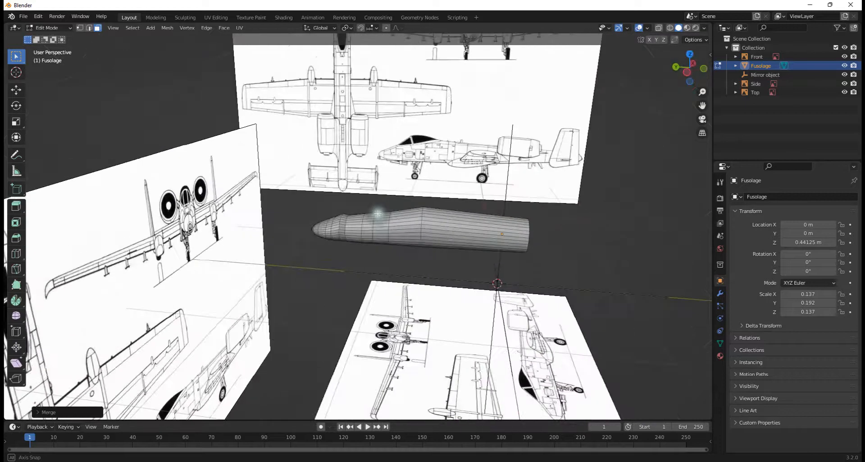
middle_drag(537, 272, 464, 262)
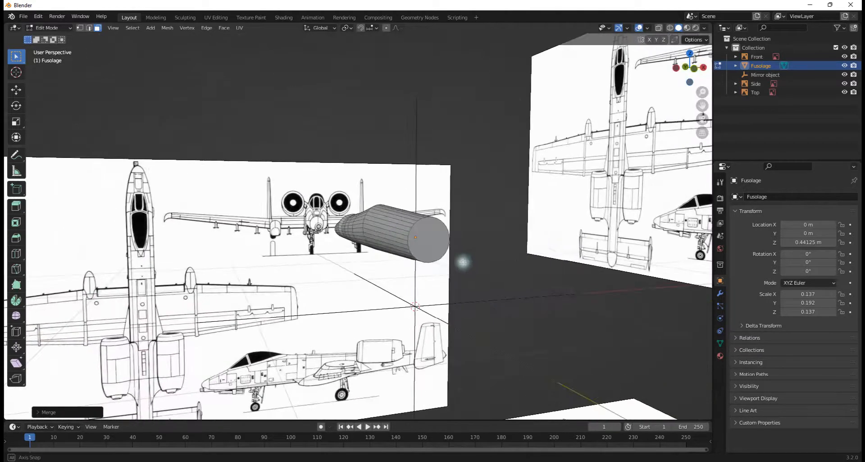
click(428, 227)
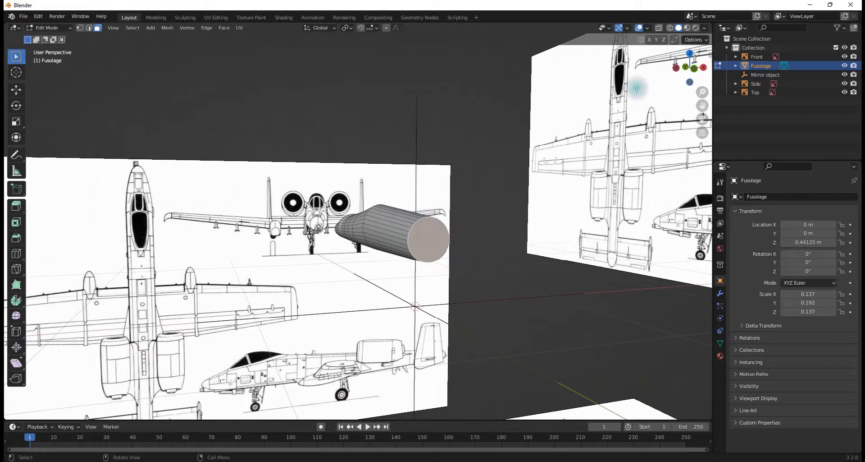
click(677, 68)
scroll(558, 234, up, 8)
shift+middle_drag(477, 266, 198, 236)
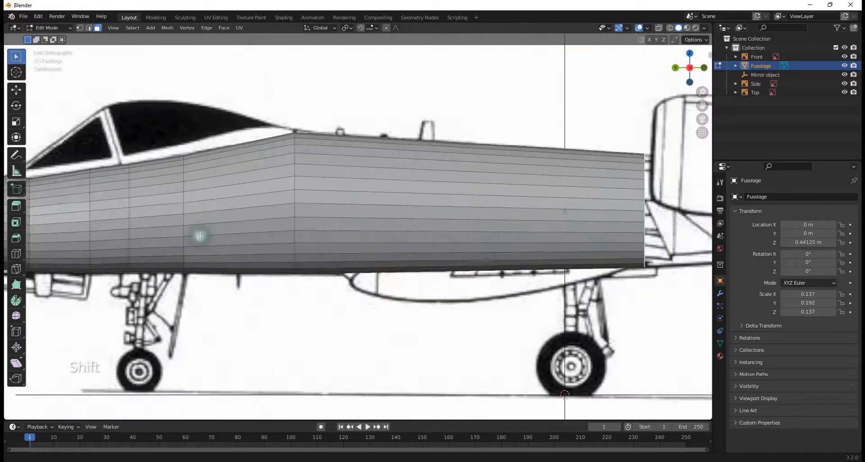
scroll(622, 198, down, 4)
scroll(483, 197, up, 4)
key(KP_Decimal)
scroll(530, 184, down, 6)
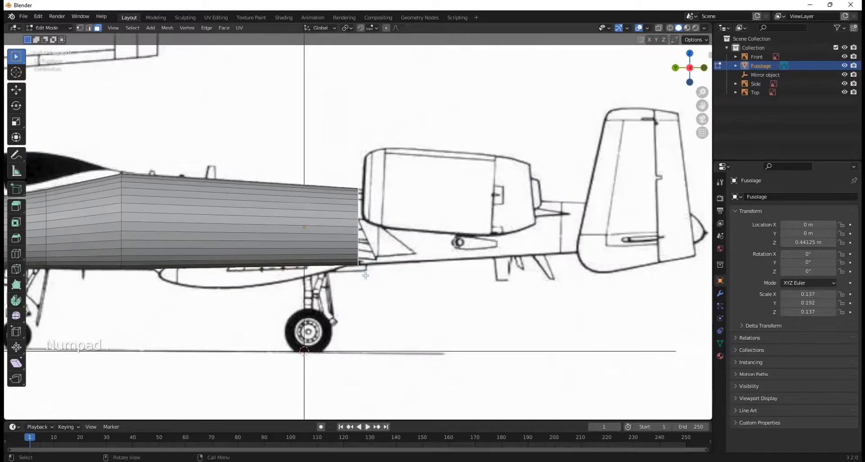
key(e)
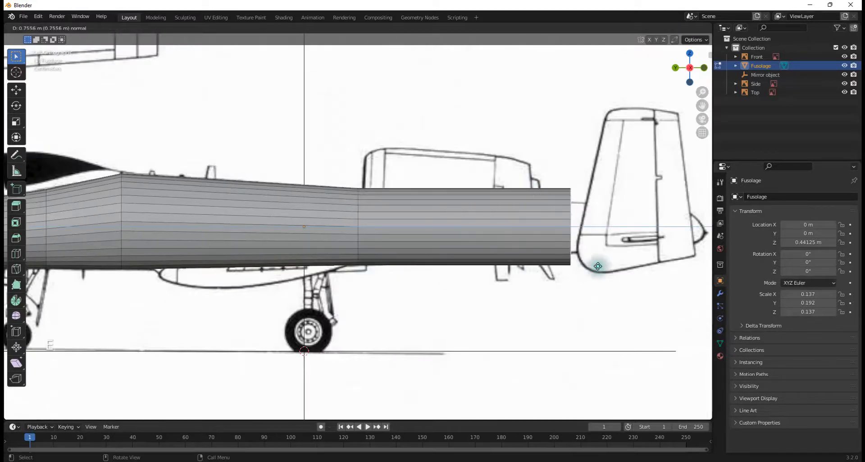
click(691, 269)
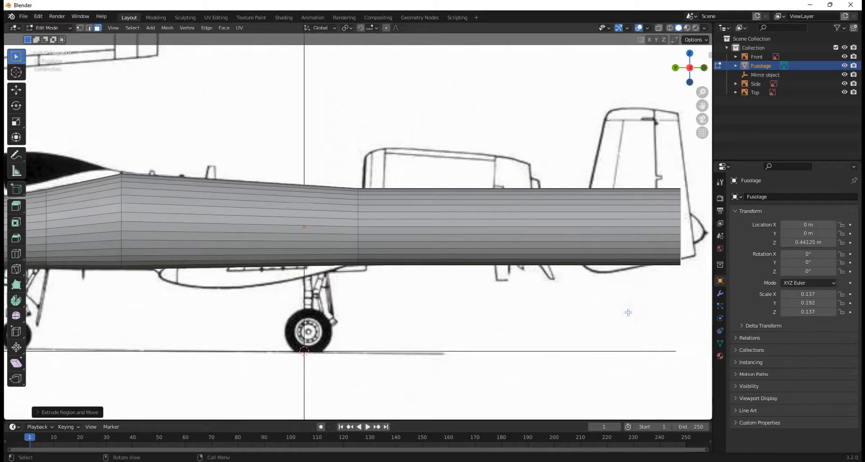
Scale the rear end face uniformly to about 0.46 and lower it about 0.005 m to match the tail taper
key(s)
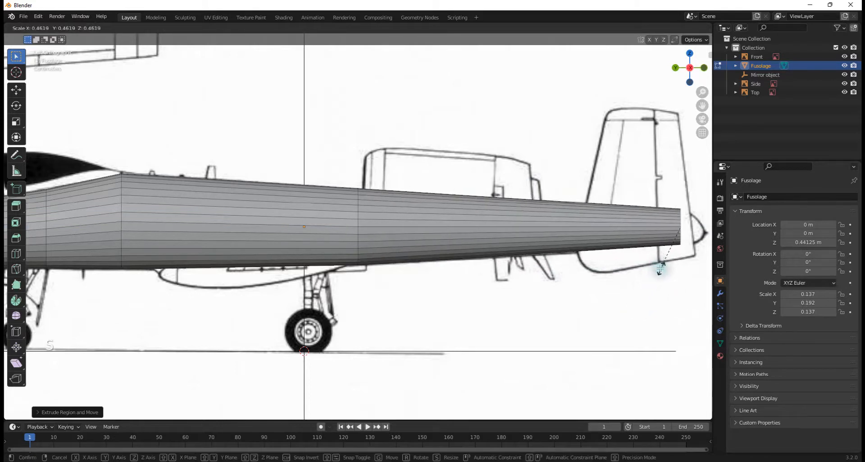
click(660, 268)
key(g)
key(z)
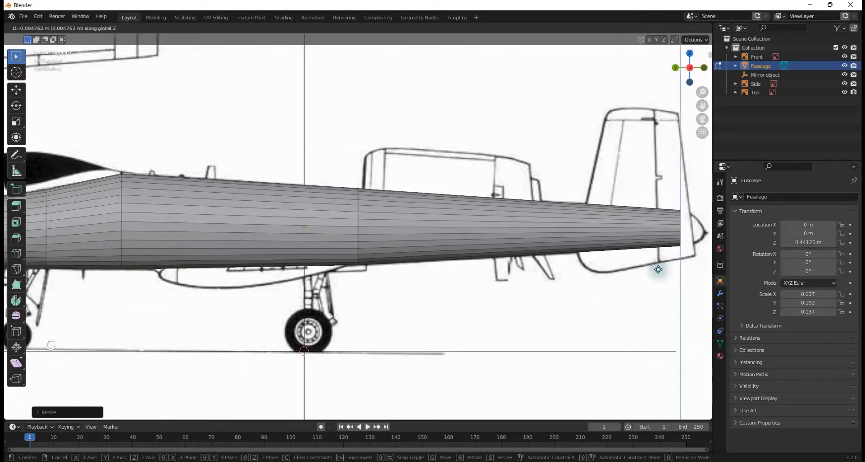
click(658, 272)
Extrude the rear face back into the tail cone and shrink its end face toward the pointed outline
shift+middle_drag(657, 273, 399, 299)
scroll(462, 287, up, 4)
shift+middle_drag(463, 286, 375, 243)
key(e)
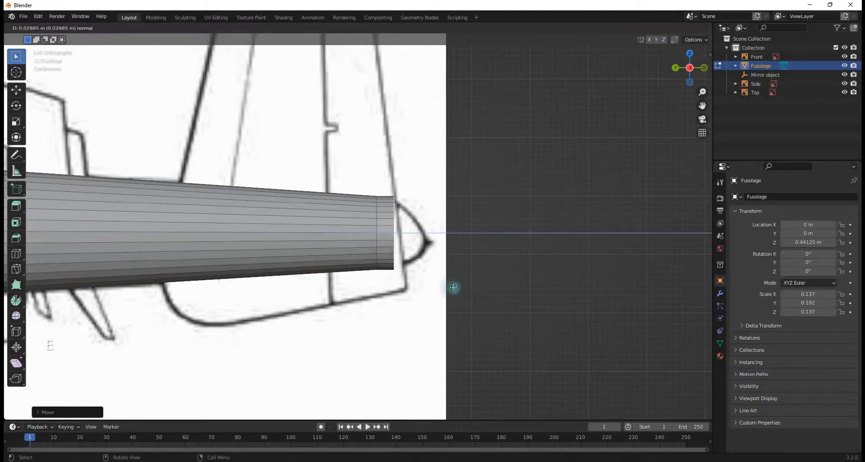
click(465, 291)
key(s)
click(438, 279)
Lower the tail cone's end face along Z and shrink it slightly to fit the tail cone outline
key(g)
key(z)
click(440, 284)
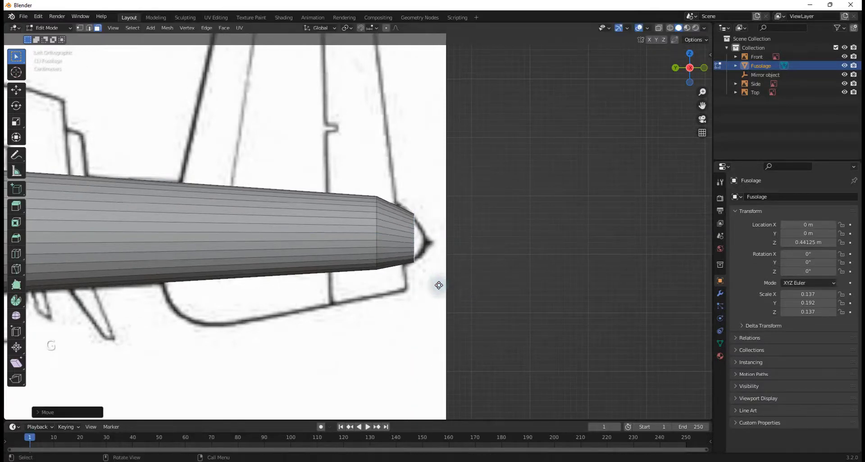
key(s)
click(429, 283)
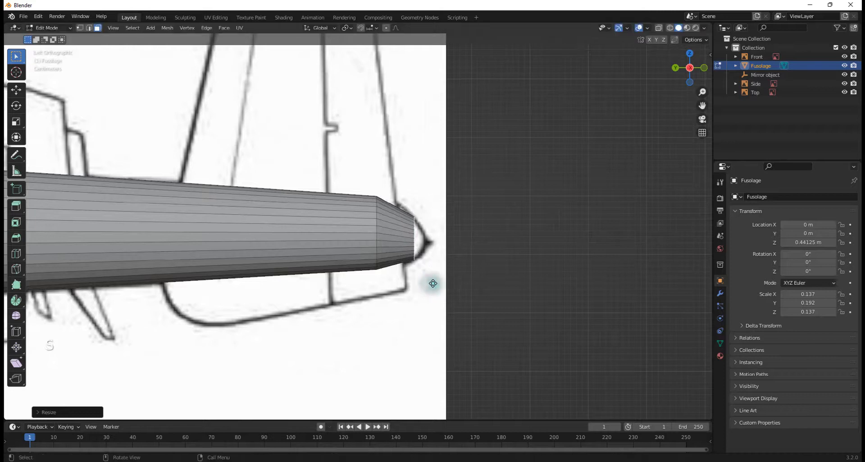
Extrude the tail cone's end face back to the fuselage tip, merge it at its center, and leave Edit Mode
key(e)
click(443, 284)
key(m)
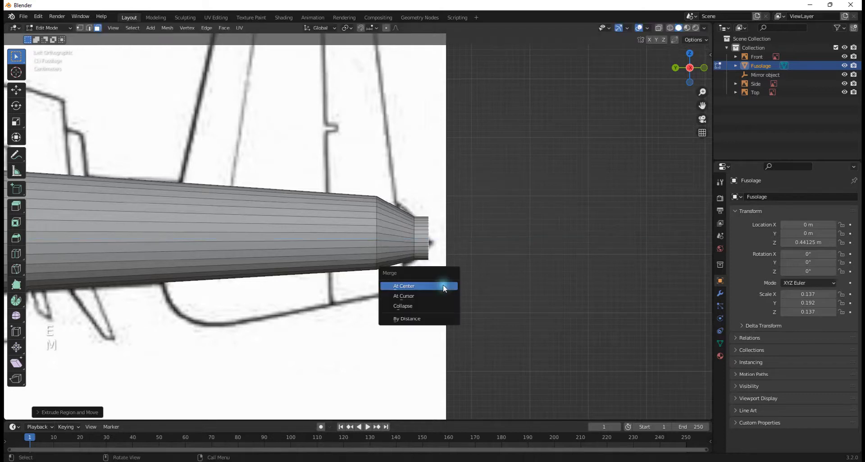
click(443, 283)
scroll(460, 274, down, 14)
middle_drag(309, 234, 382, 235)
key(Tab)
Set the viewport's solid shading to MatCap lighting with Random color
middle_drag(466, 245, 369, 282)
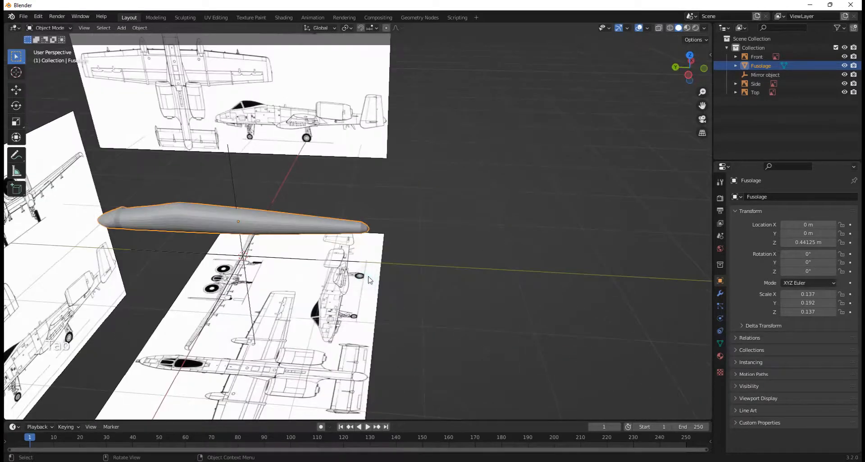
key(KP_Decimal)
scroll(358, 273, up, 4)
middle_drag(357, 270, 416, 247)
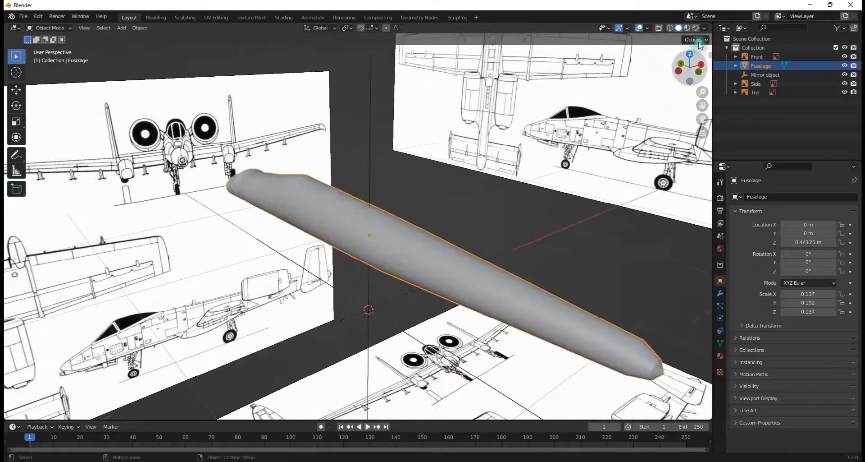
click(704, 28)
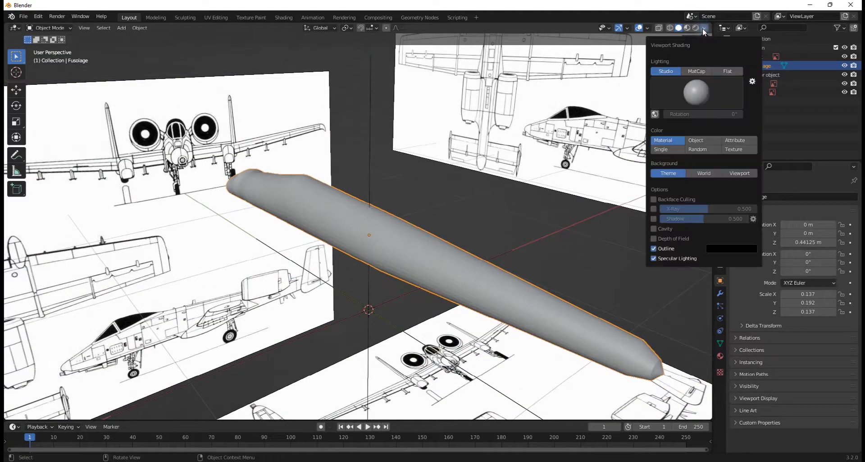
click(694, 73)
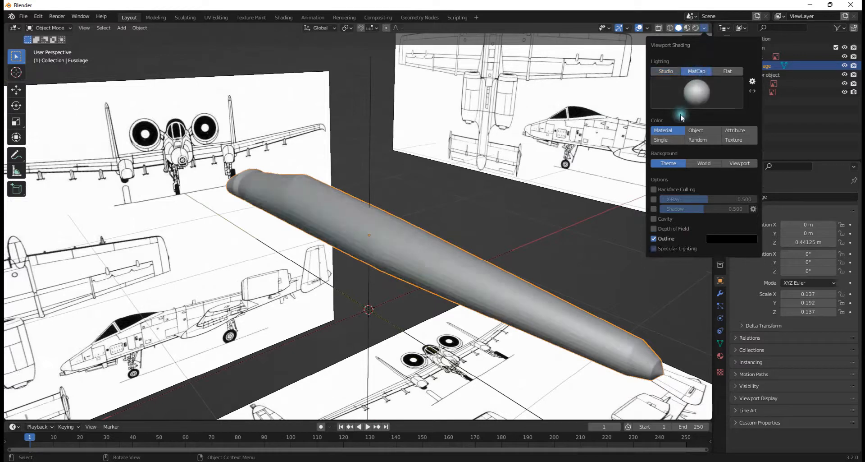
click(699, 141)
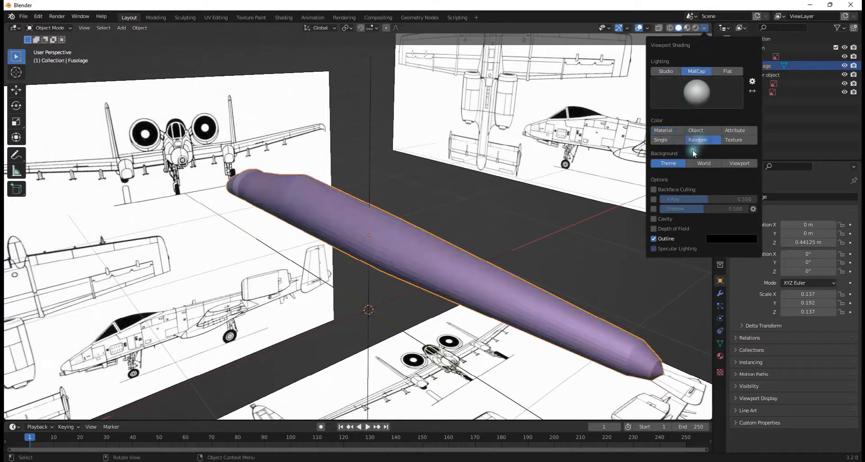
Enable Cavity in the viewport shading and set its type to Both
click(704, 28)
click(704, 28)
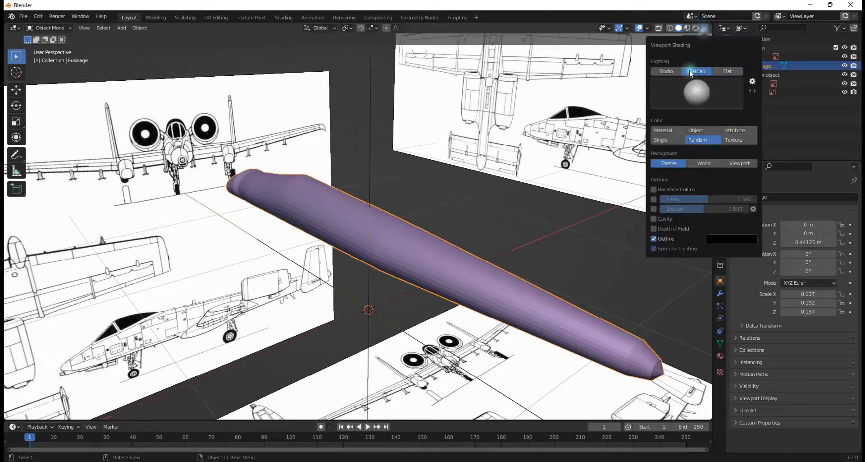
click(654, 219)
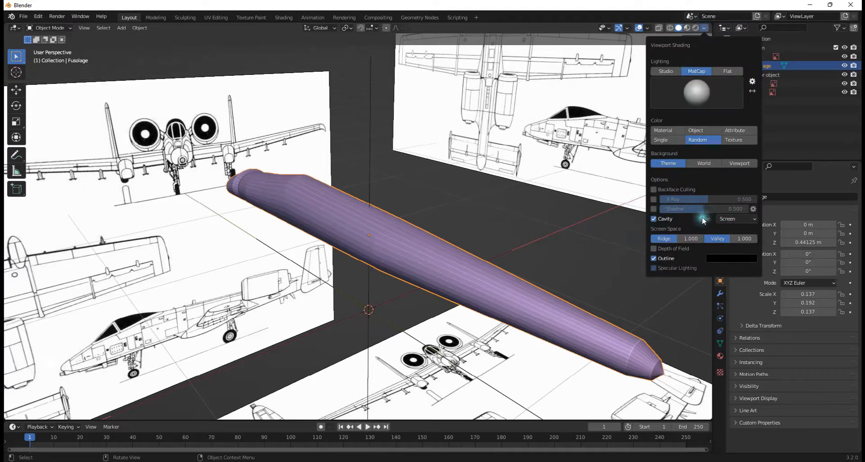
click(725, 222)
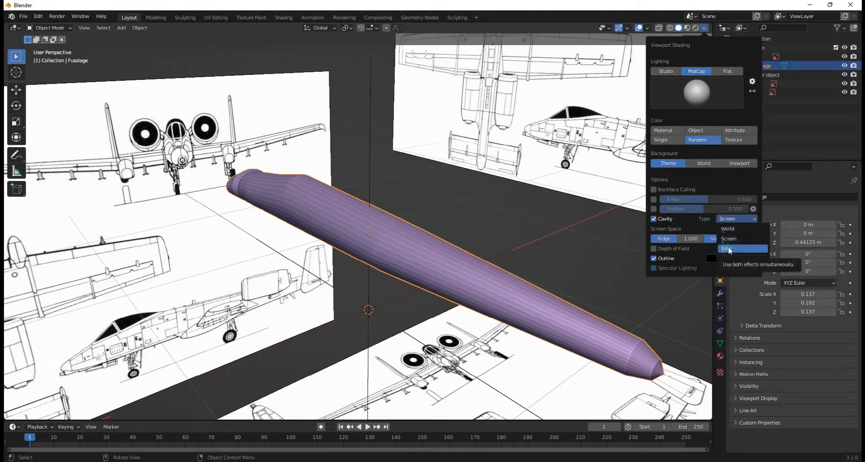
click(730, 249)
View the fuselage's tail end from the top and enter Edit Mode with edge selection
mouse_move(446, 189)
middle_down()
mouse_move(560, 170)
mouse_move(619, 209)
mouse_move(533, 176)
mouse_move(498, 122)
mouse_move(514, 153)
mouse_move(576, 174)
mouse_move(507, 188)
mouse_move(554, 168)
mouse_move(527, 215)
mouse_move(538, 235)
mouse_move(545, 191)
mouse_move(428, 173)
mouse_move(412, 97)
mouse_move(437, 184)
mouse_move(432, 206)
mouse_move(423, 127)
middle_up()
scroll(586, 135, down, 4)
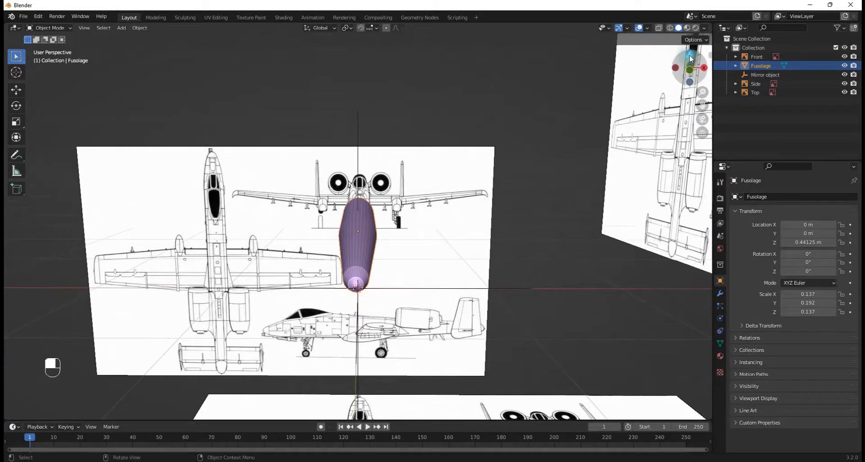
key(KP_7)
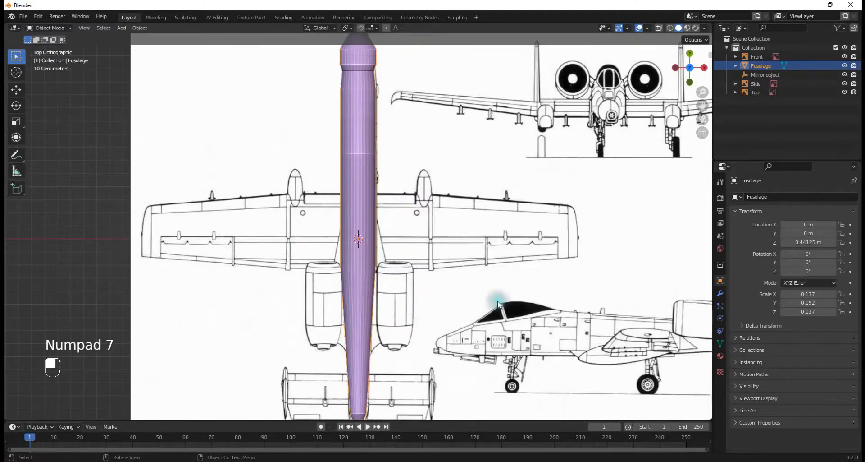
middle_drag(498, 318, 530, 260)
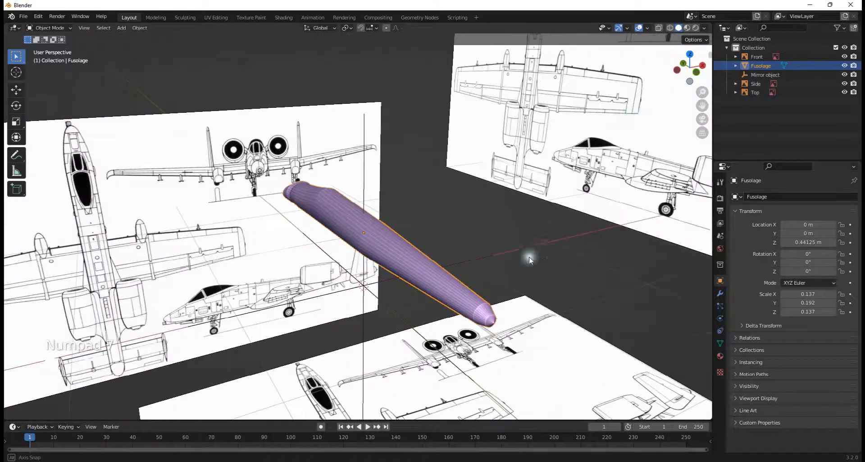
click(690, 53)
scroll(369, 253, up, 3)
shift+scroll(444, 135, down, 3)
scroll(497, 349, up, 3)
shift+middle_drag(496, 347, 502, 86)
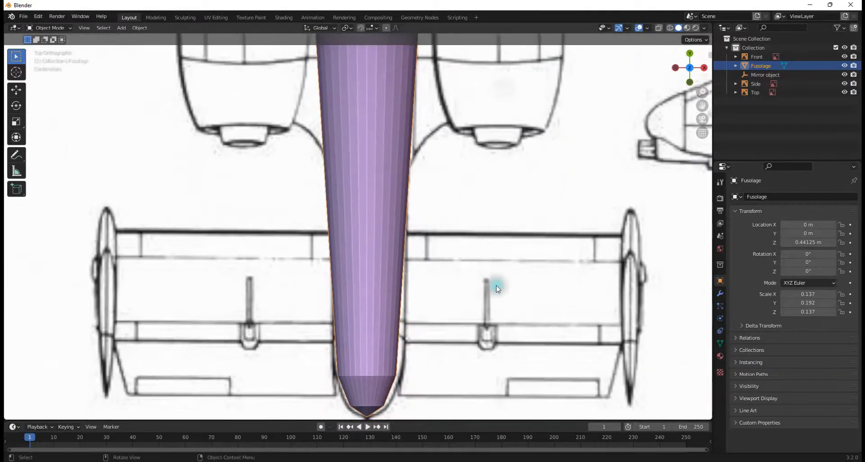
shift+middle_drag(493, 329, 482, 224)
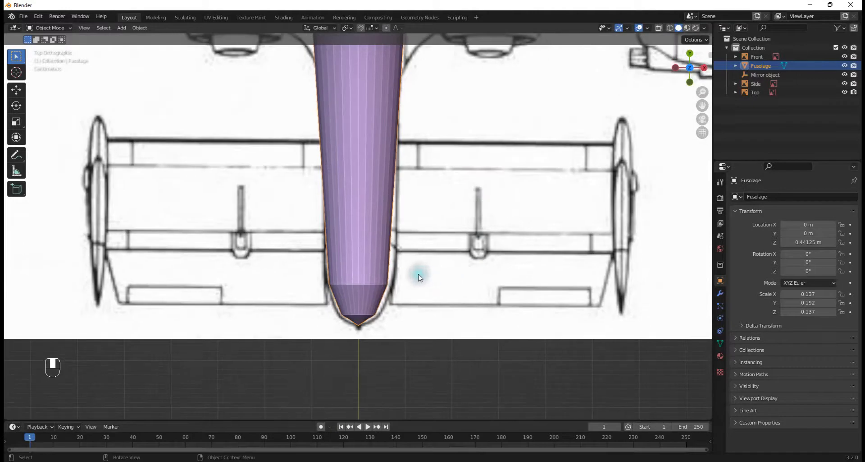
key(Tab)
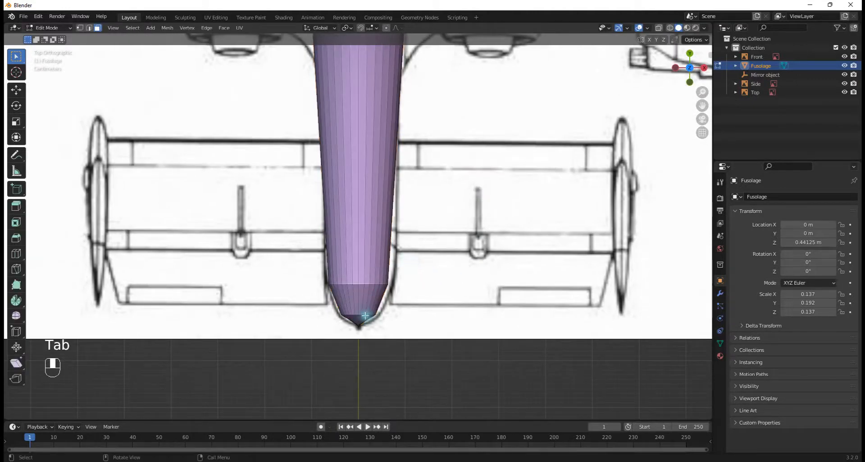
key(2)
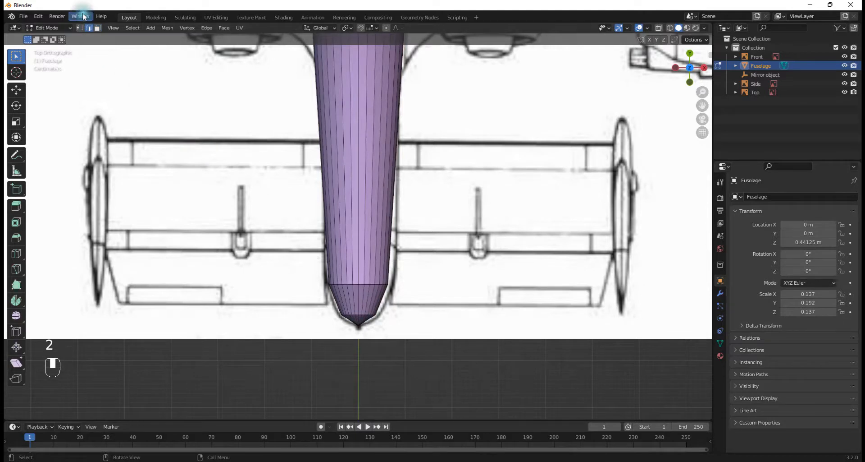
click(97, 28)
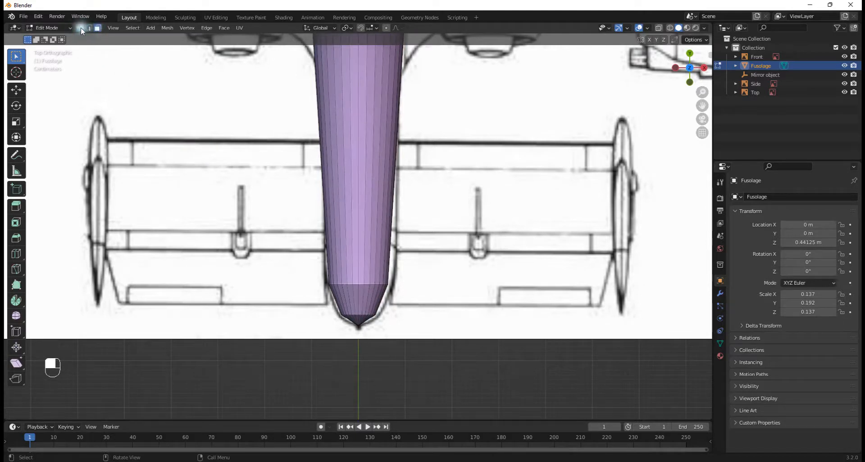
shift+click(91, 28)
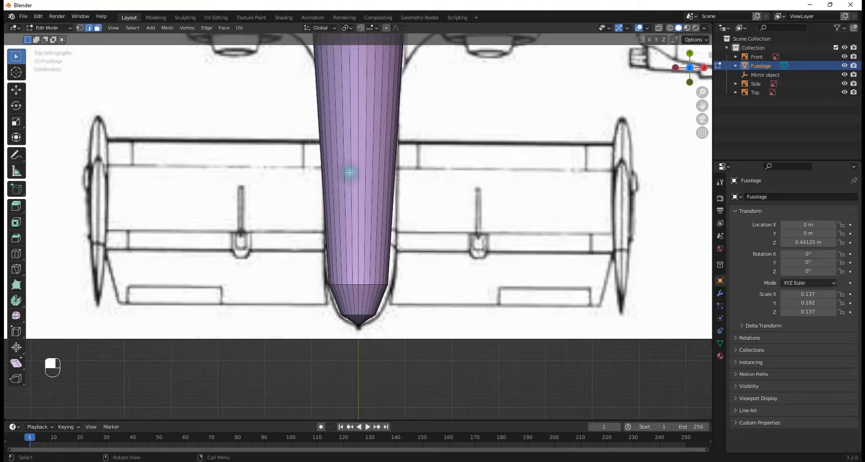
alt+click(370, 277)
click(371, 280)
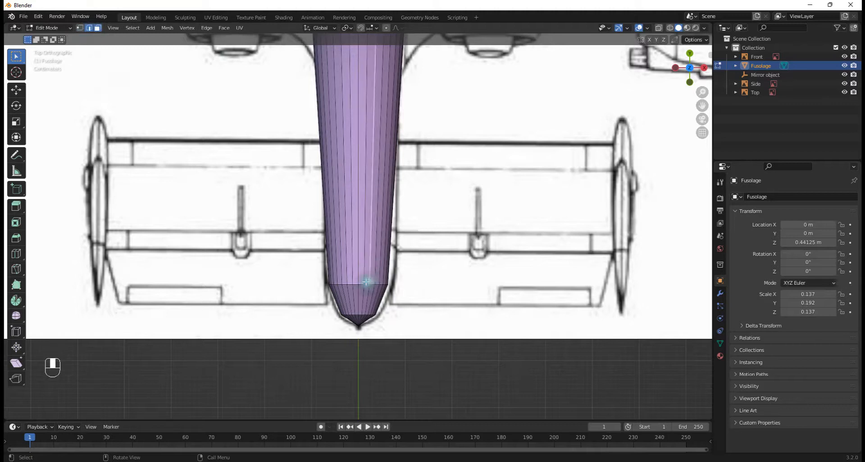
shift+click(367, 280)
click(98, 28)
click(89, 28)
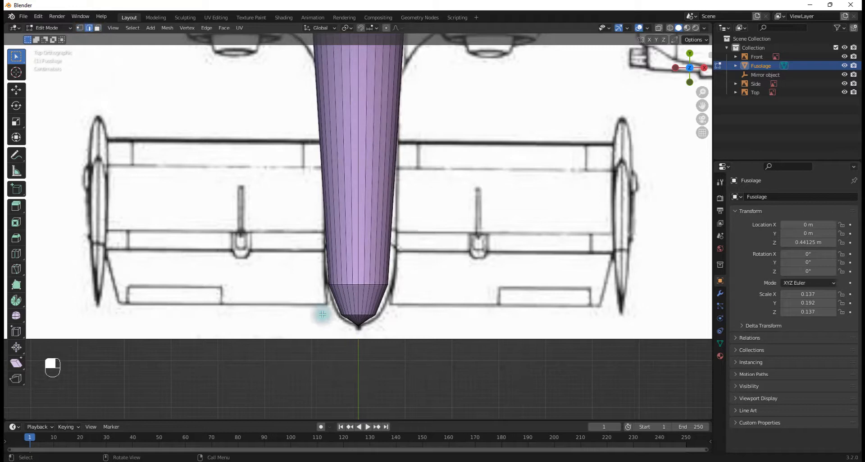
Select the edge loop nearest the tail tip and widen it slightly along X toward the top blueprint outline
key(alt)
alt+click(355, 313)
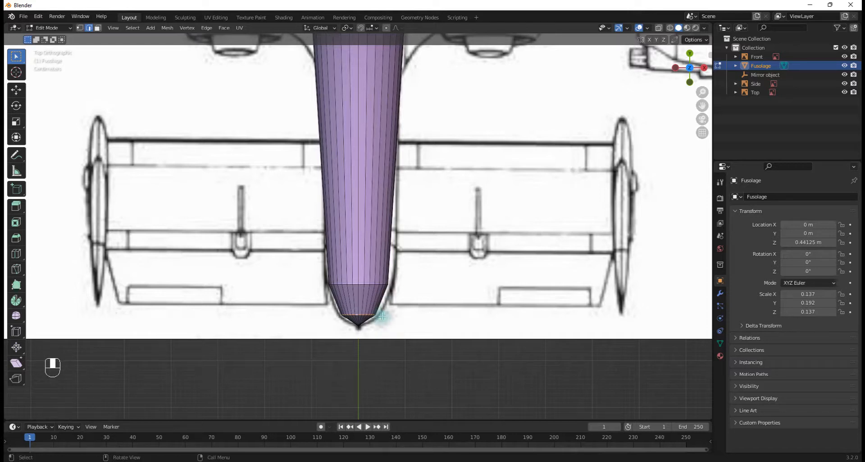
key(s)
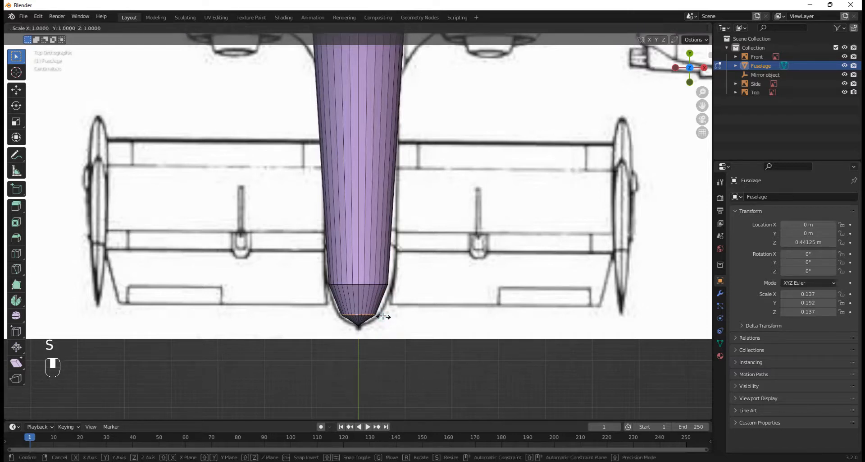
key(x)
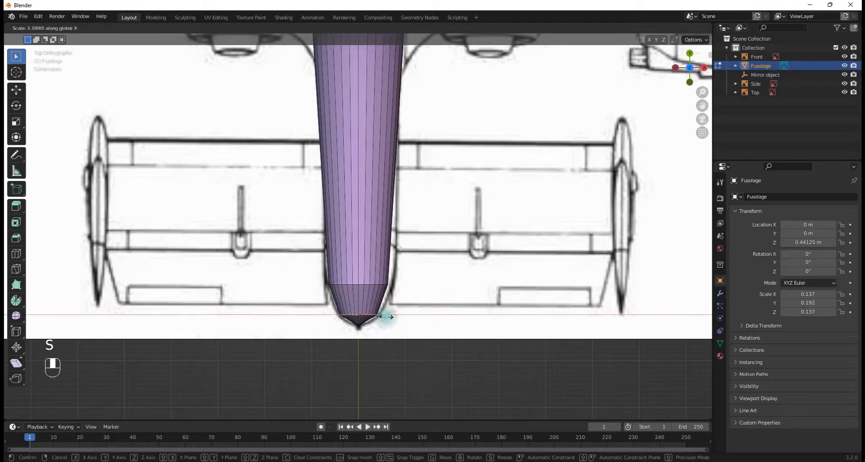
click(388, 318)
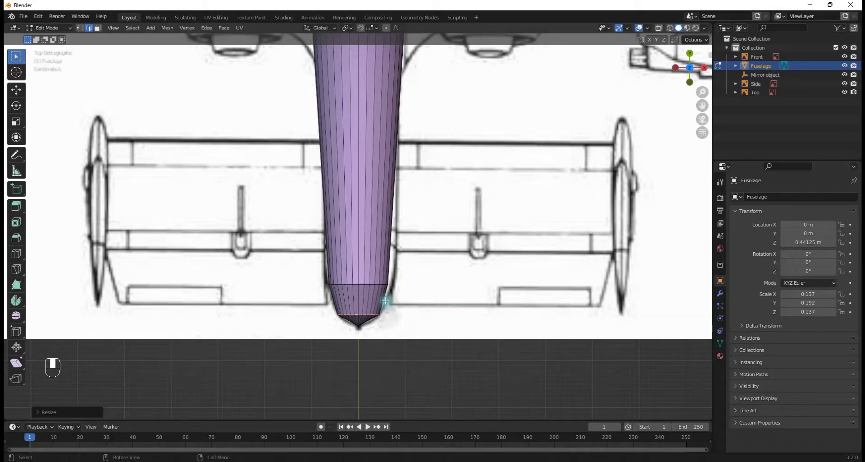
Select the edge loop where the tail cone begins and widen it slightly along X to the blueprint outline
alt+click(365, 284)
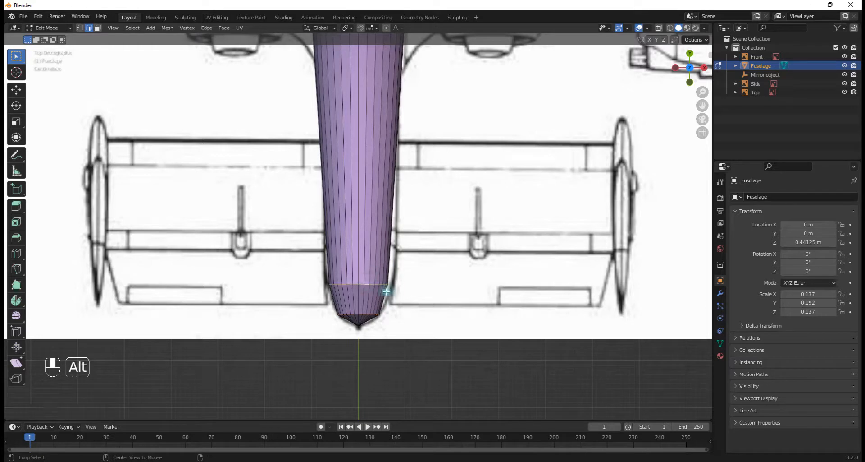
key(s)
key(x)
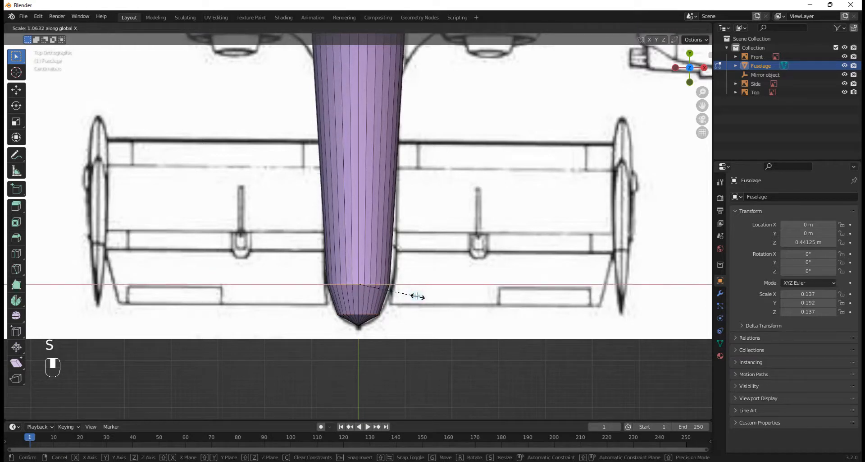
click(424, 294)
scroll(431, 292, down, 5)
scroll(433, 290, up, 2)
scroll(433, 291, up, 3)
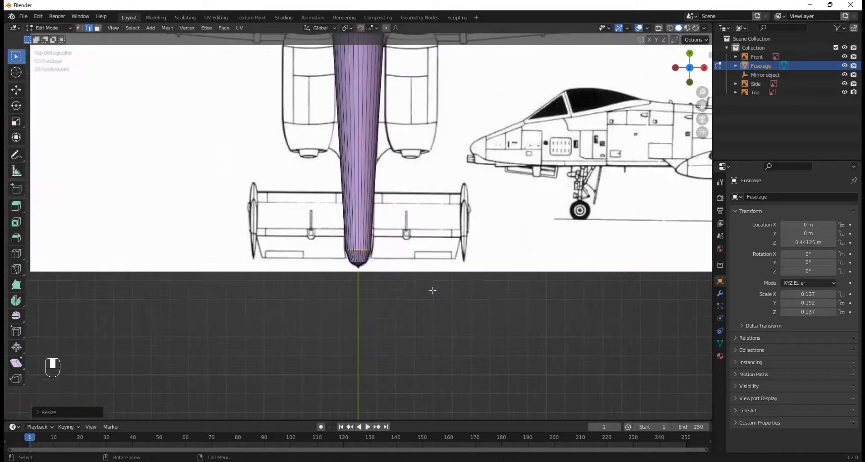
In Object Mode, shift the Top reference image along X to about 0.955 m to center it on the fuselage
key(Tab)
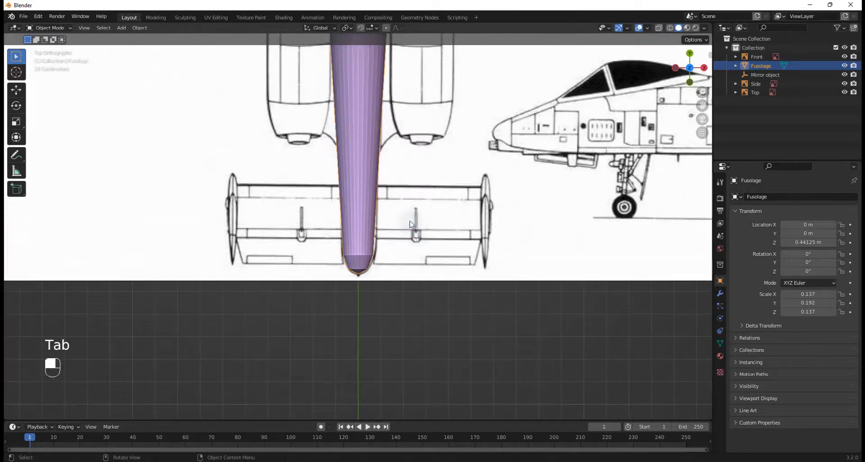
click(418, 220)
key(g)
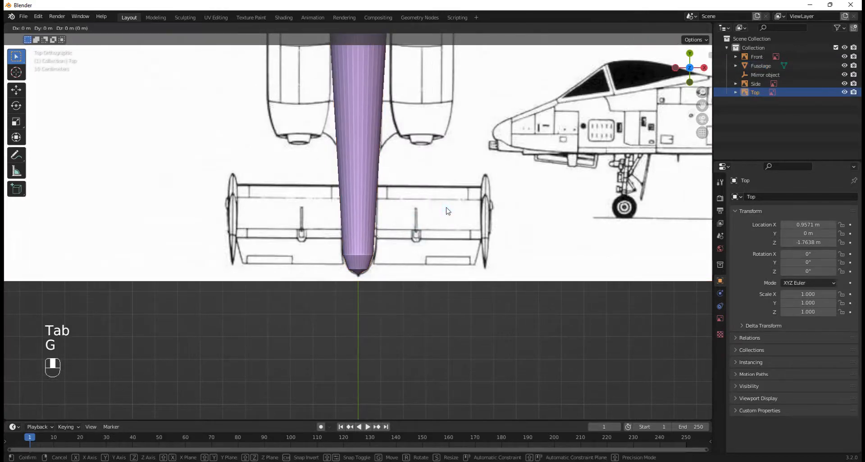
key(x)
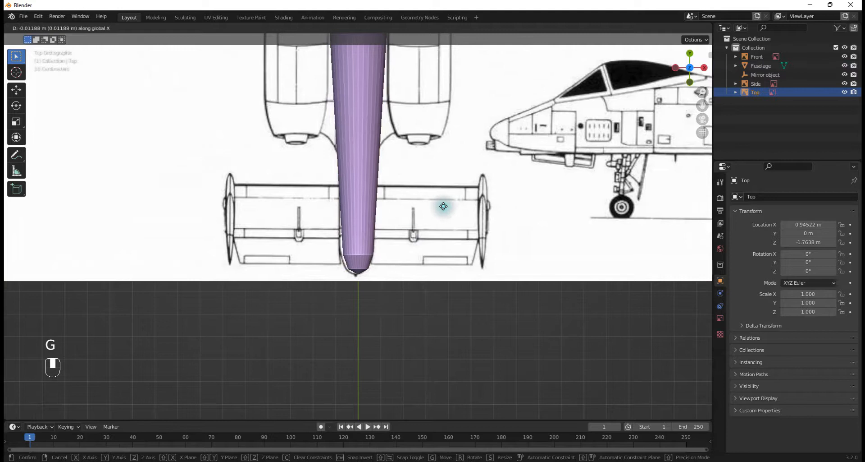
click(445, 203)
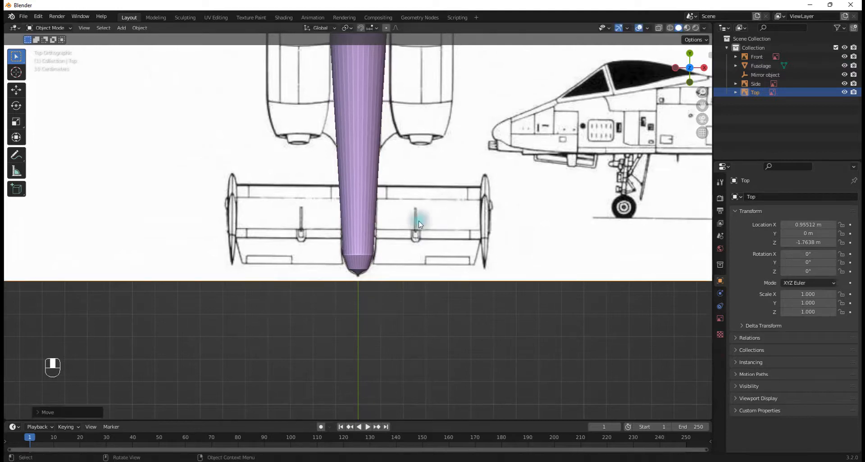
Enter Edit Mode on the fuselage with X-ray on and slightly rescale the tail-cone edge loop along X to the blueprint outline
click(372, 201)
key(Tab)
scroll(415, 246, up, 3)
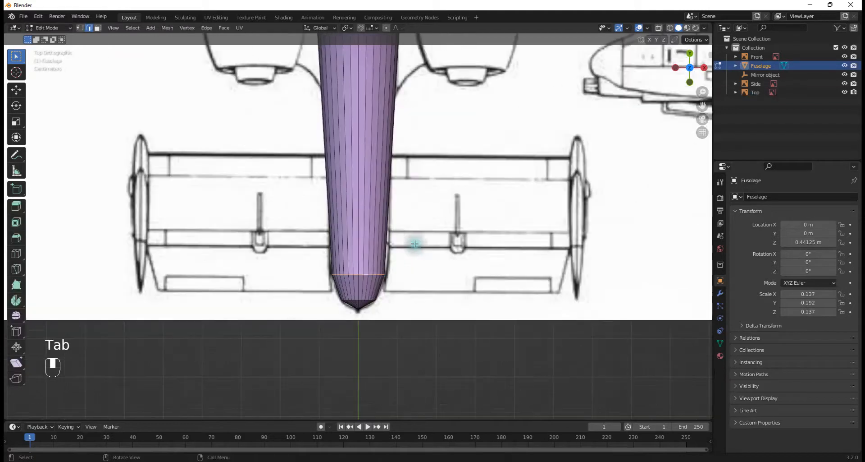
shift+scroll(458, 289, up, 4)
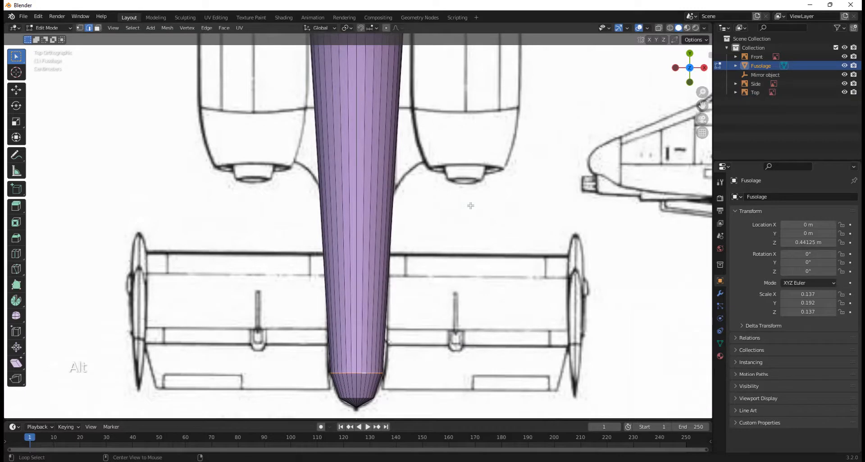
key(alt+z)
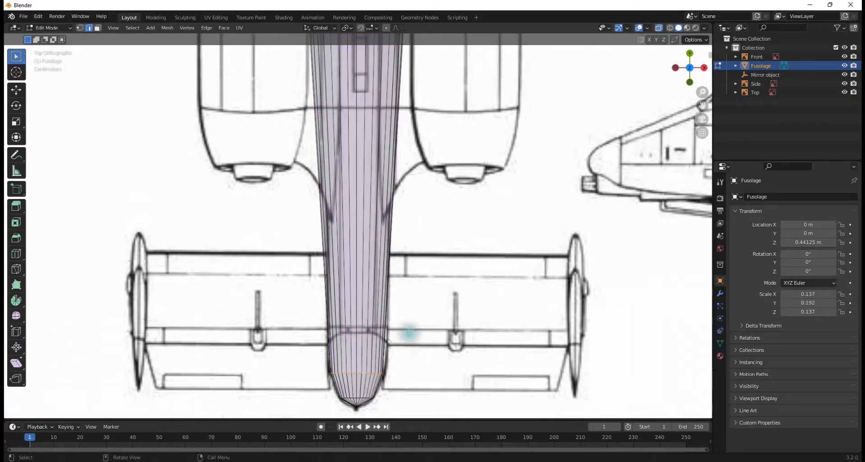
key(s)
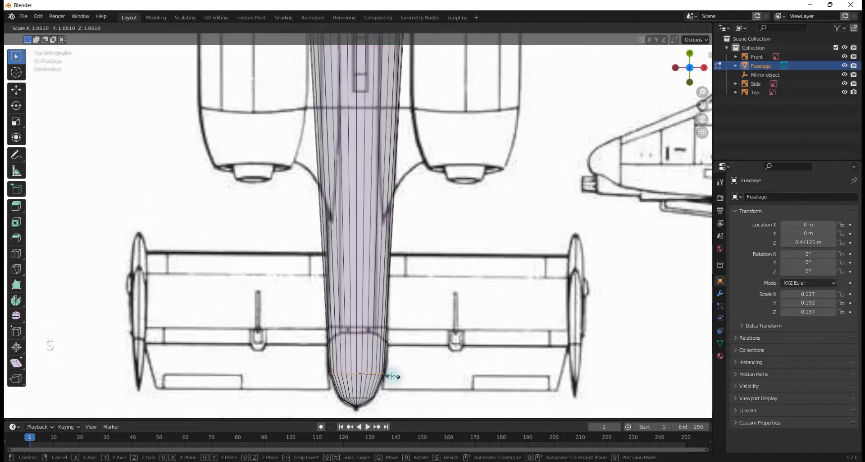
key(x)
click(393, 376)
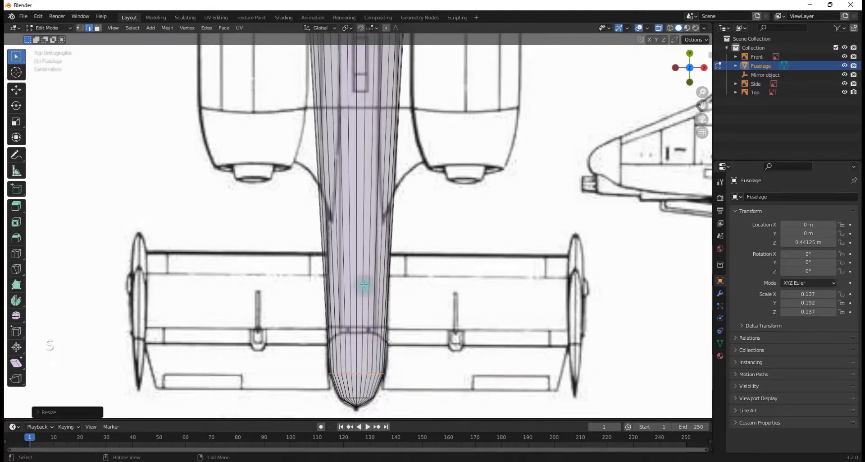
Select the fuselage edge loop level with the engine intakes and narrow it along X
shift+middle_drag(437, 207, 440, 247)
scroll(441, 248, down, 4)
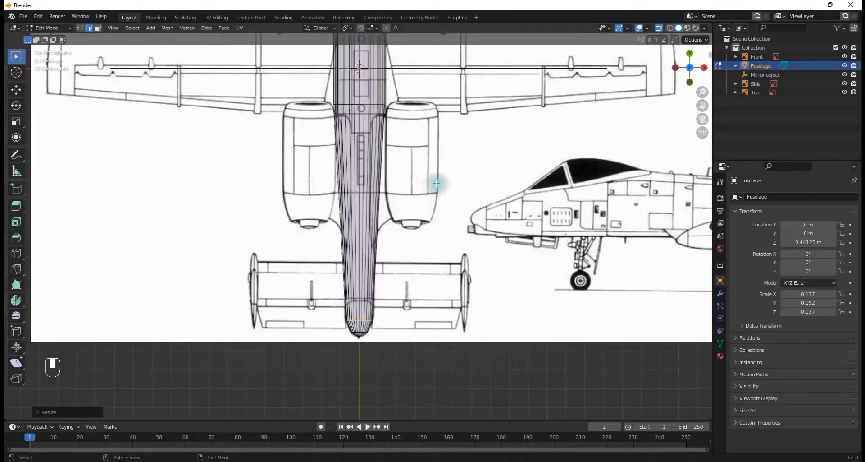
scroll(419, 160, up, 2)
shift+middle_drag(416, 114, 415, 334)
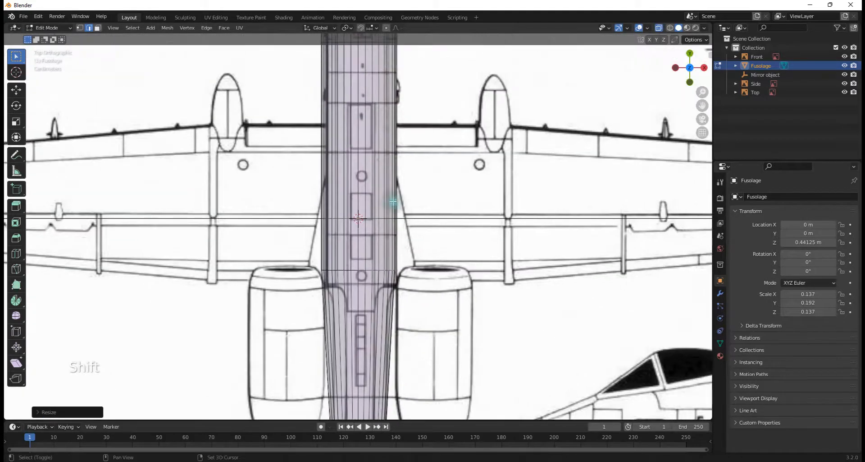
alt+click(334, 269)
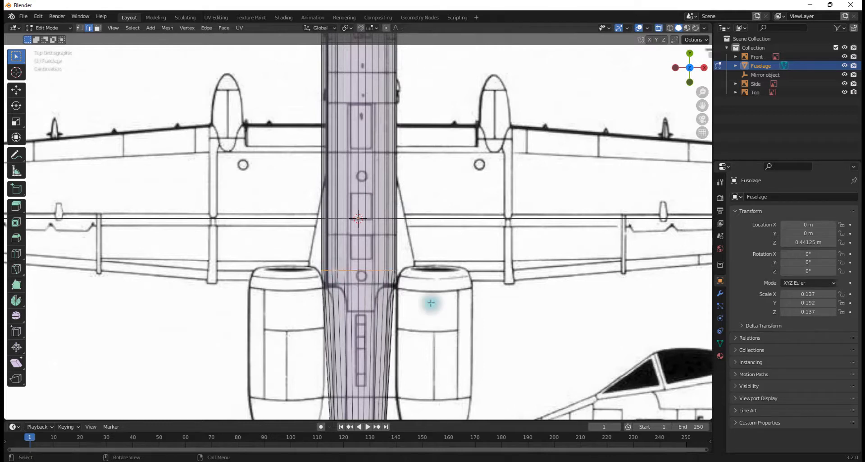
shift+middle_drag(469, 286, 470, 231)
key(s)
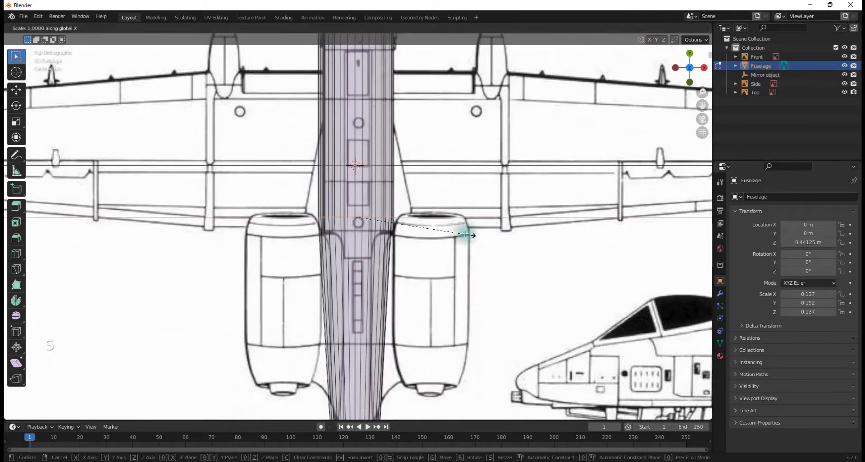
key(x)
click(446, 231)
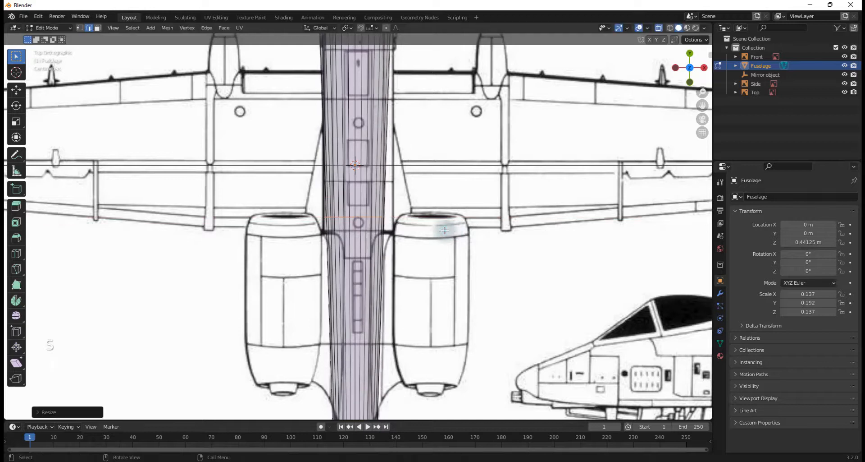
In Object Mode, shift the Top reference image along X to about 0.943 m to center it on the fuselage
shift+middle_drag(450, 221, 433, 160)
shift+middle_drag(434, 192, 421, 296)
scroll(425, 247, down, 4)
scroll(424, 249, up, 3)
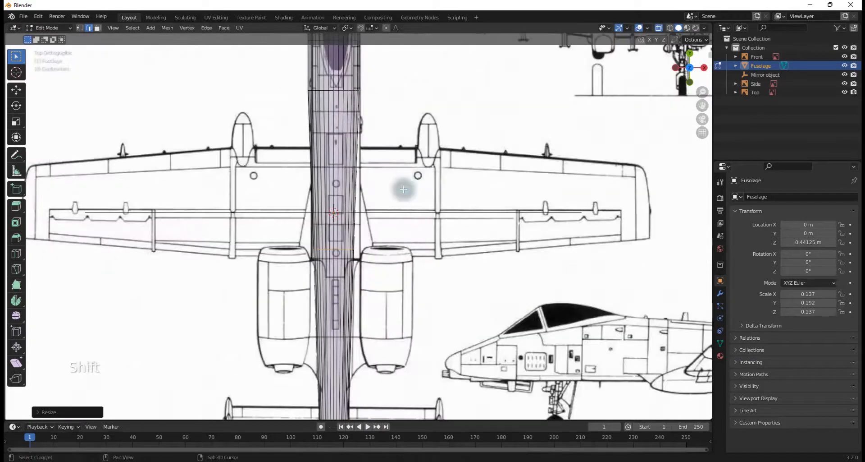
shift+middle_drag(396, 162, 421, 270)
scroll(427, 272, up, 2)
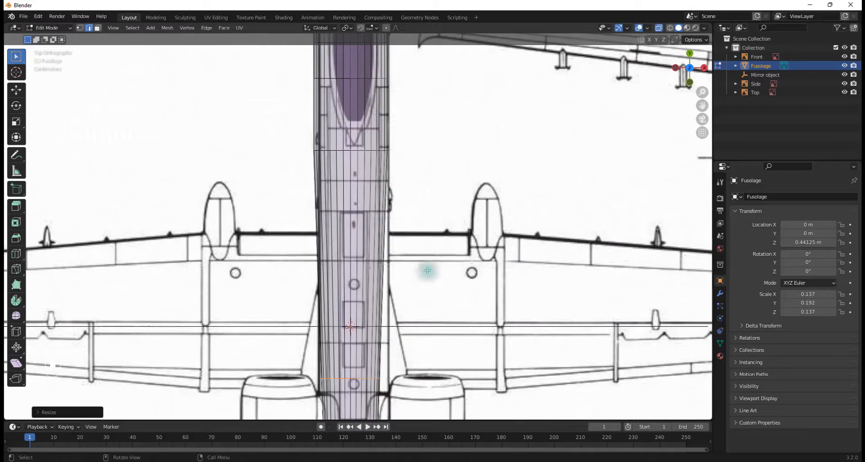
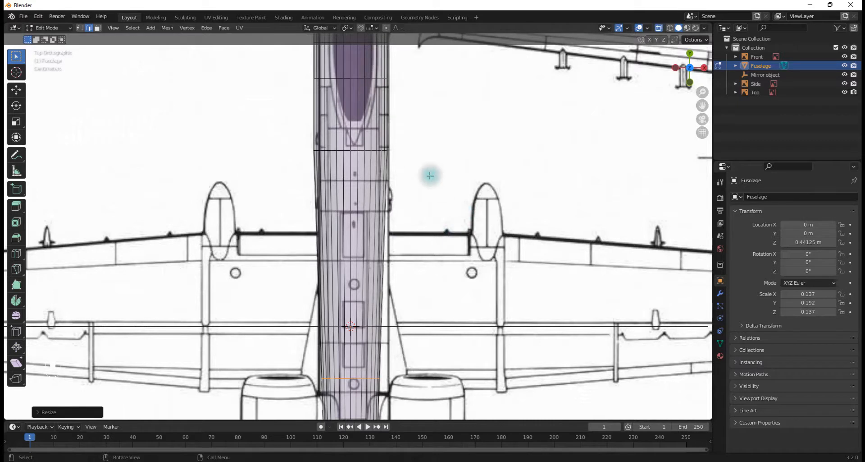
scroll(493, 189, down, 4)
key(Tab)
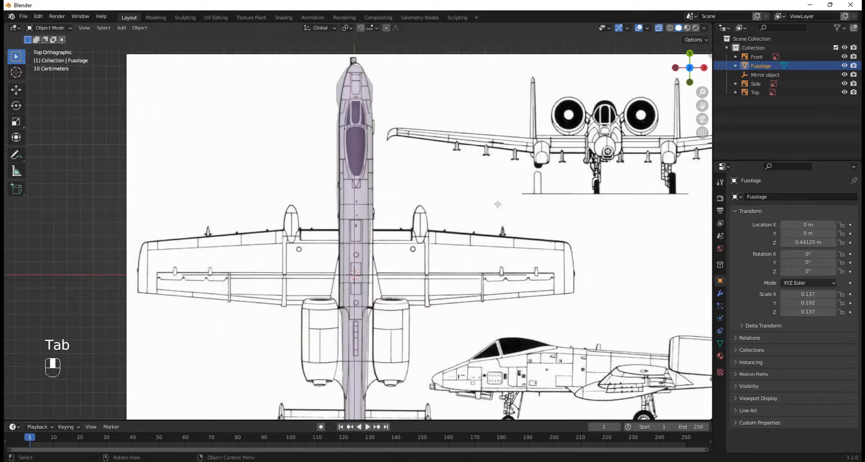
click(497, 204)
scroll(504, 234, up, 3)
key(g)
key(x)
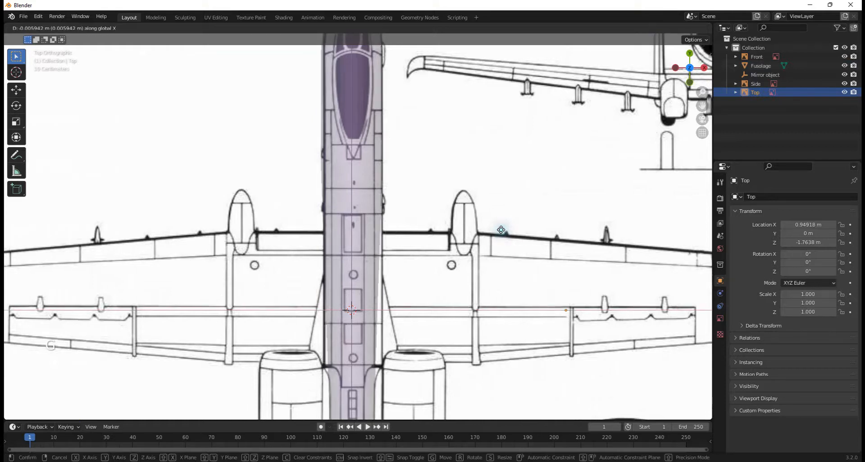
click(499, 229)
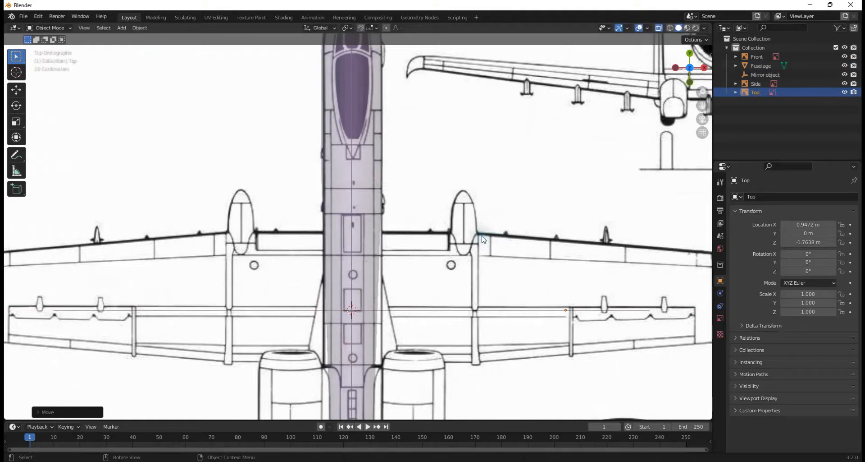
key(g)
key(x)
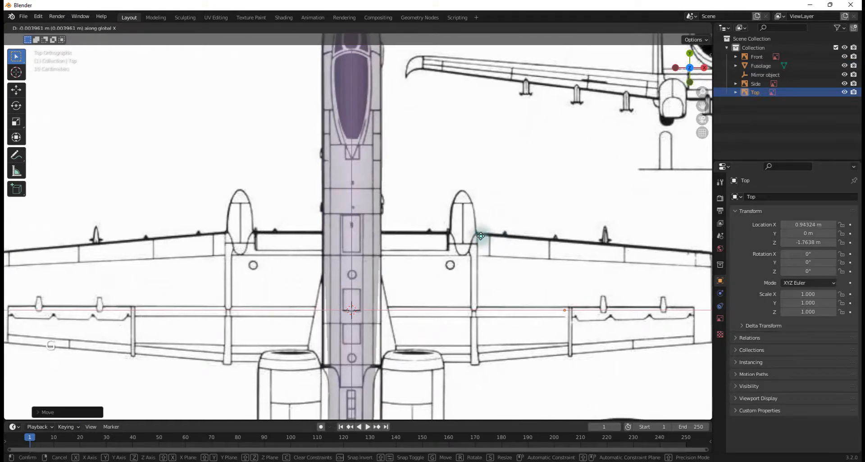
click(481, 235)
key(Tab)
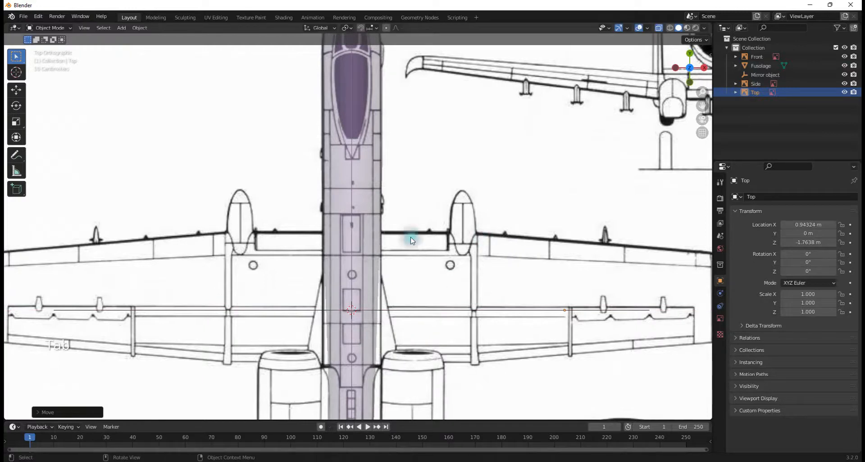
Return to Edit Mode on the fuselage and narrow the edge loop at the windshield's front along X to the blueprint outline
click(371, 147)
key(Tab)
shift+scroll(421, 232, up, 5)
scroll(412, 214, up, 3)
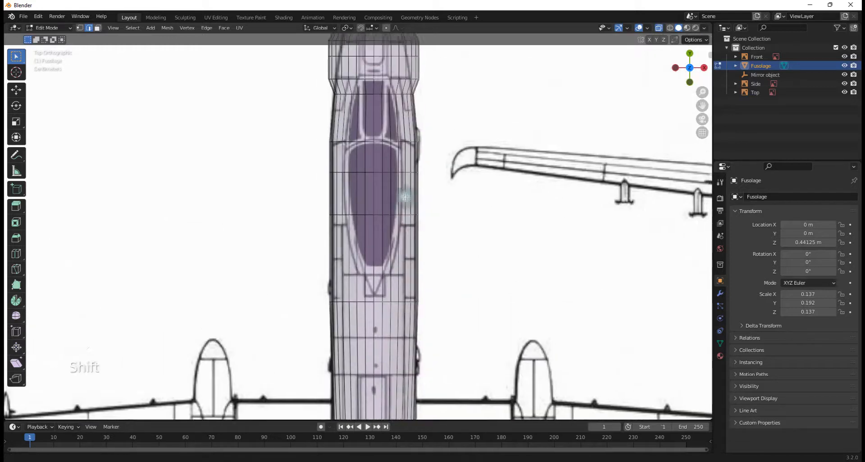
shift+scroll(405, 197, up, 1)
shift+scroll(509, 219, down, 2)
shift+scroll(465, 253, up, 6)
scroll(466, 268, up, 1)
scroll(464, 234, up, 1)
shift+scroll(460, 215, up, 2)
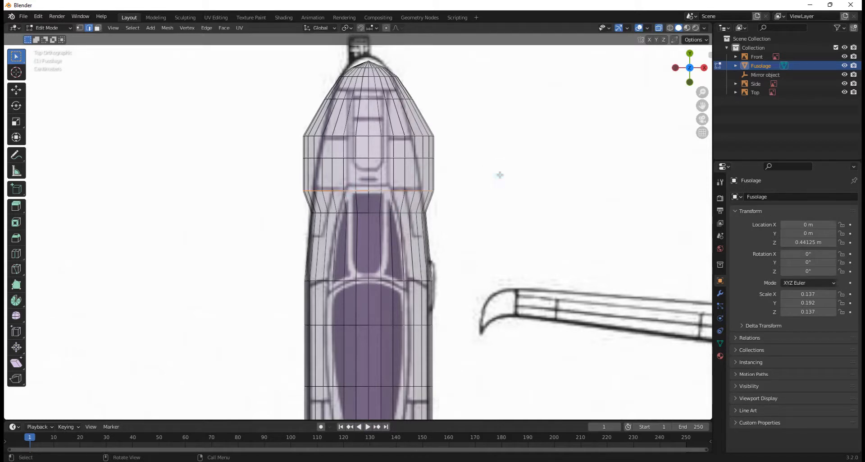
key(s)
key(x)
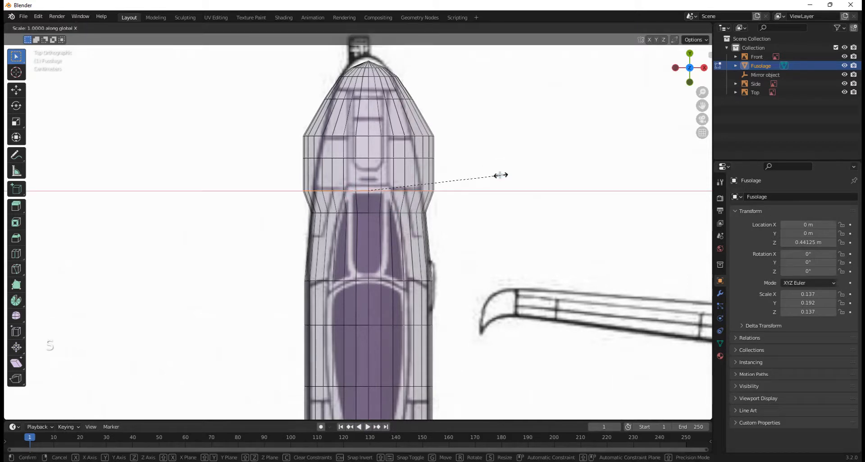
click(478, 177)
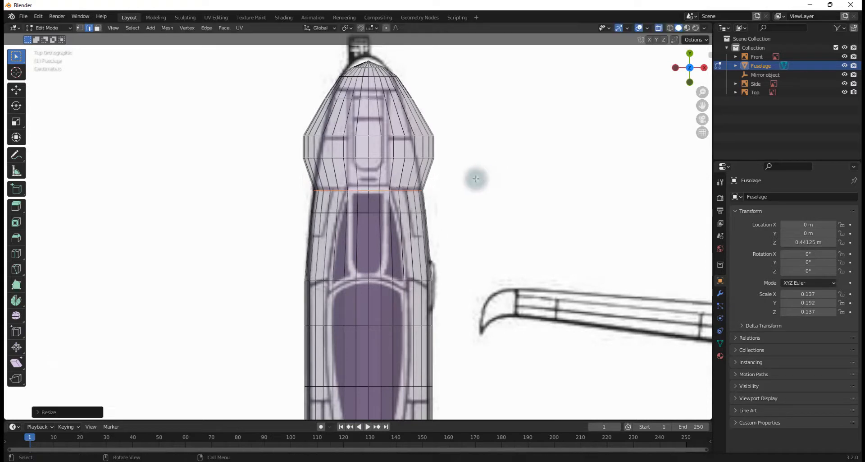
Narrow the next two edge loops ahead of the windshield along X, one at a time, to the nose outline
alt+click(405, 157)
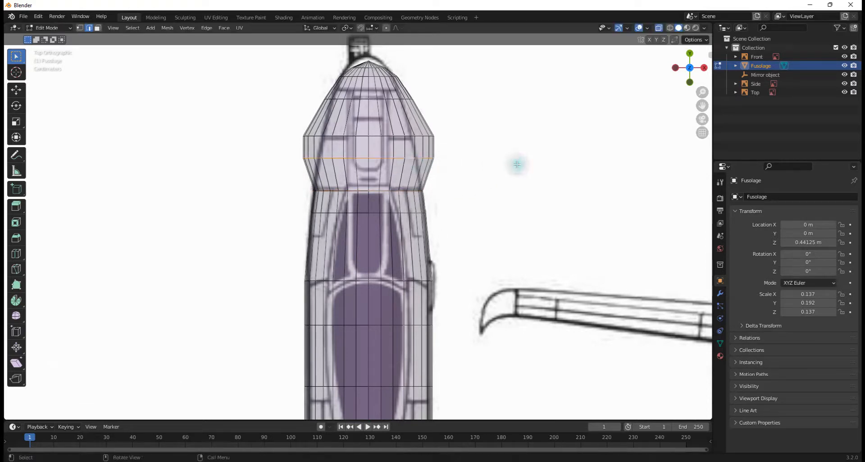
key(s)
key(x)
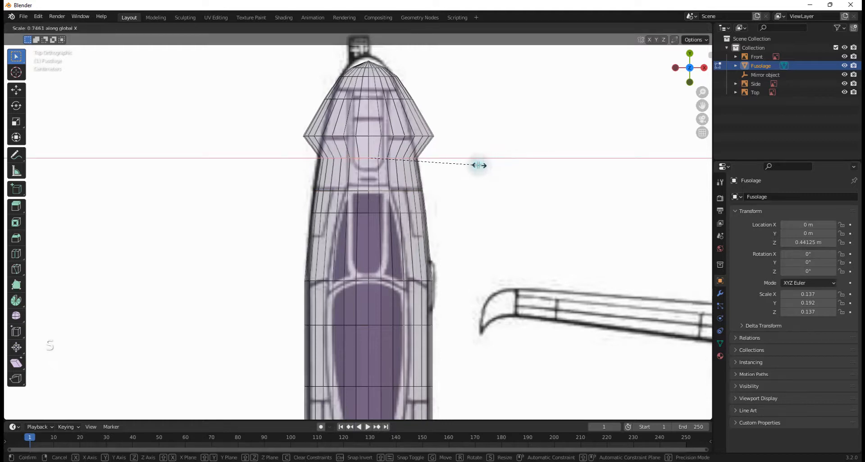
click(478, 165)
alt+shift+click(363, 135)
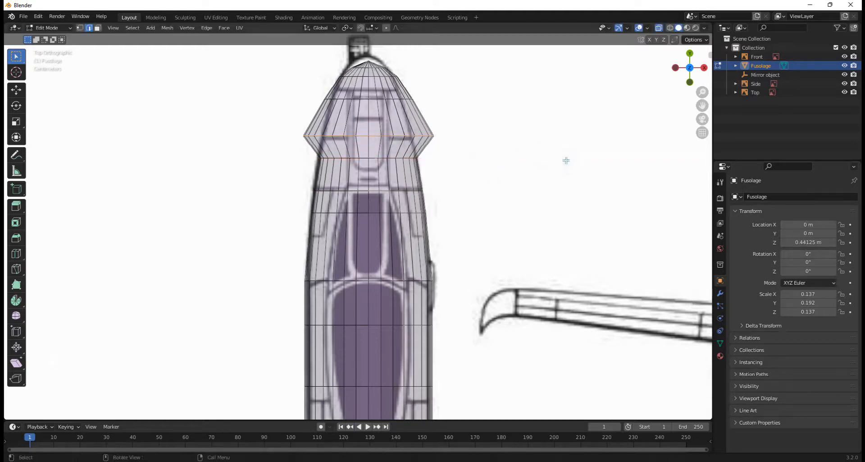
key(s)
key(x)
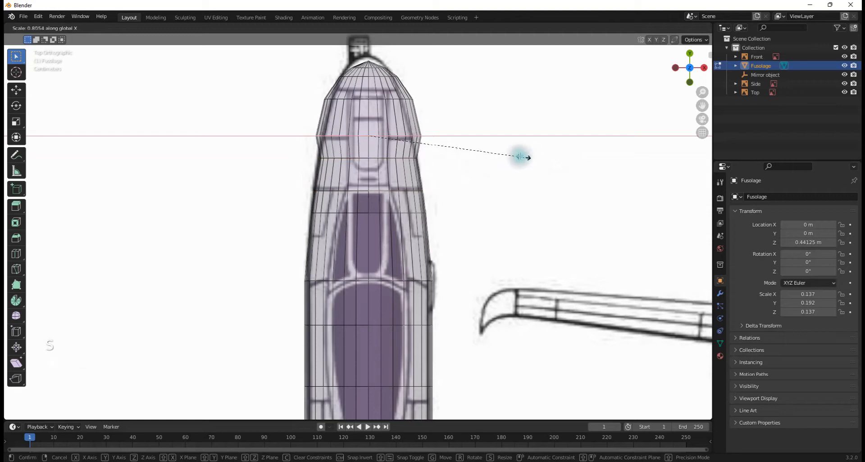
click(504, 151)
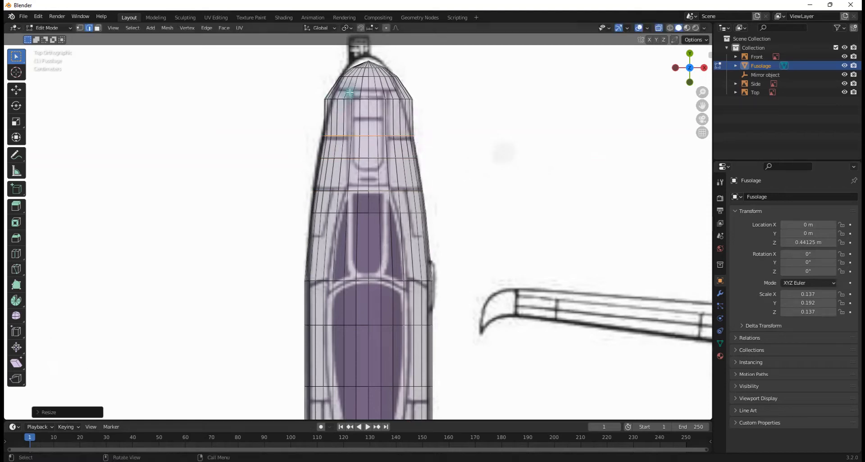
Narrow the following two edge loops near the nose tip along X, one at a time, to round the nose to the blueprint
alt+shift+click(365, 98)
key(s)
key(x)
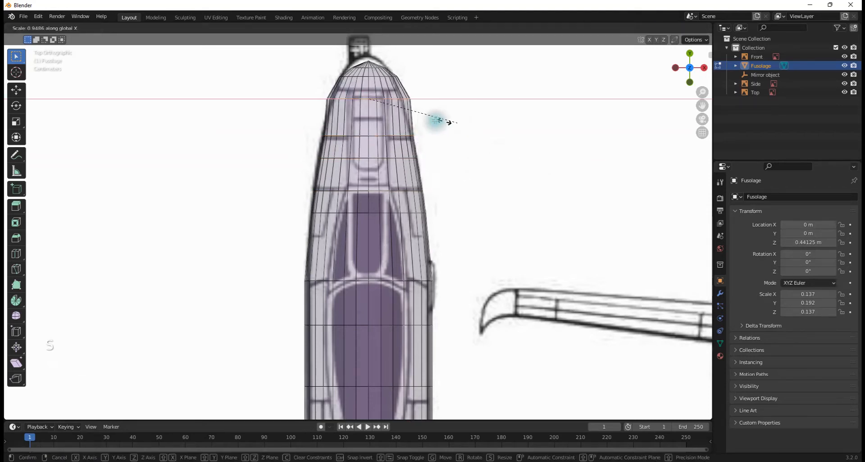
click(442, 122)
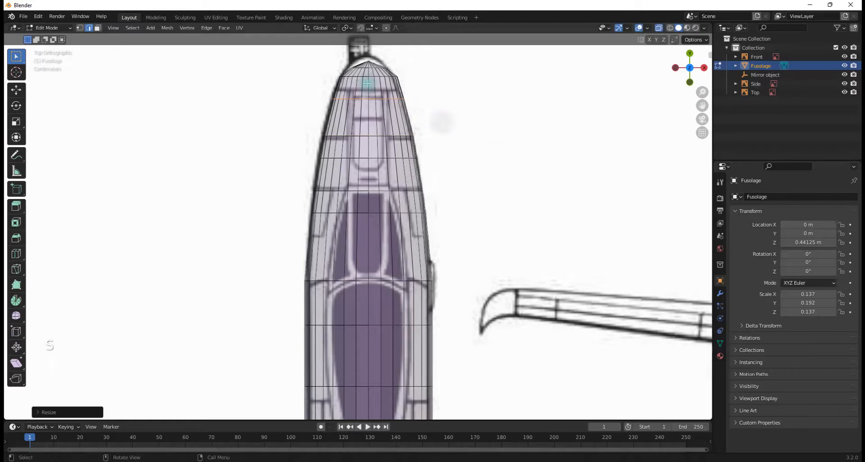
alt+click(451, 83)
key(s)
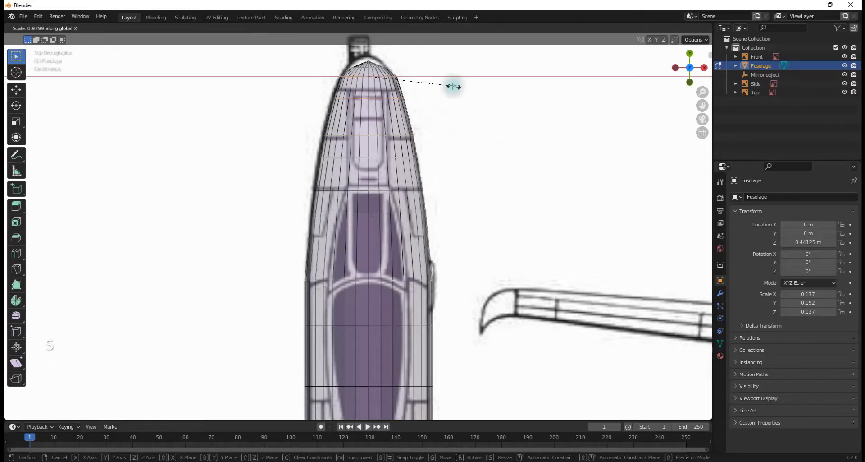
click(449, 86)
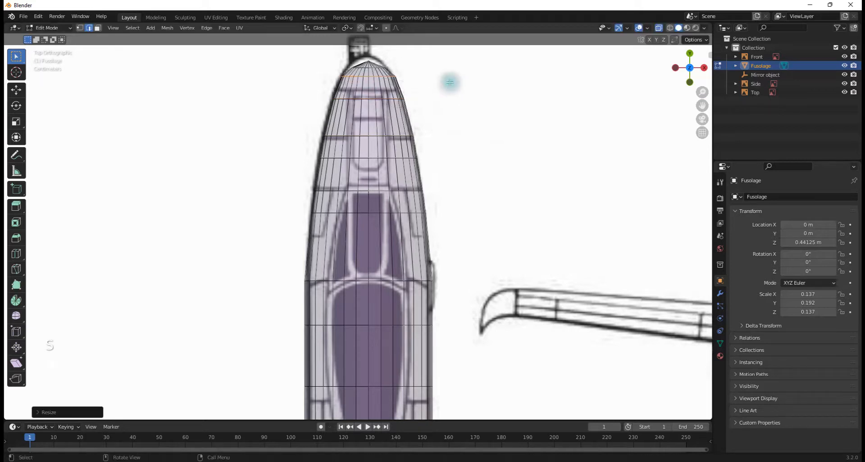
Switch the fuselage back to Object Mode and turn off X-ray display
scroll(468, 168, down, 3)
scroll(467, 168, down, 4)
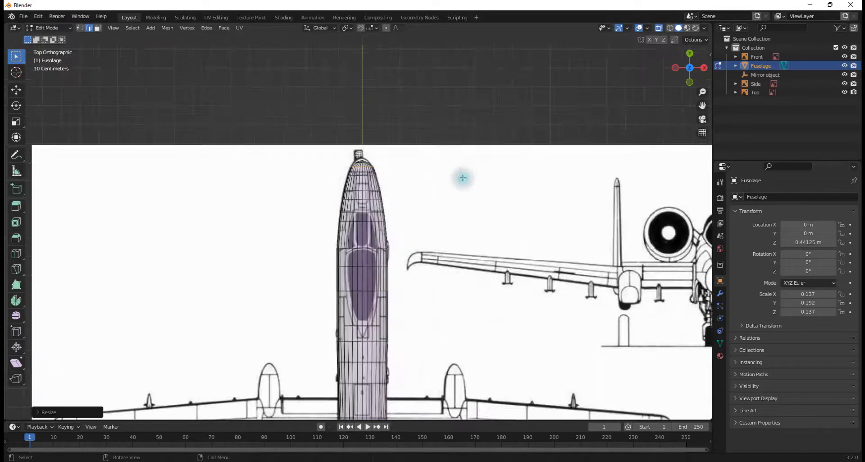
scroll(464, 205, up, 5)
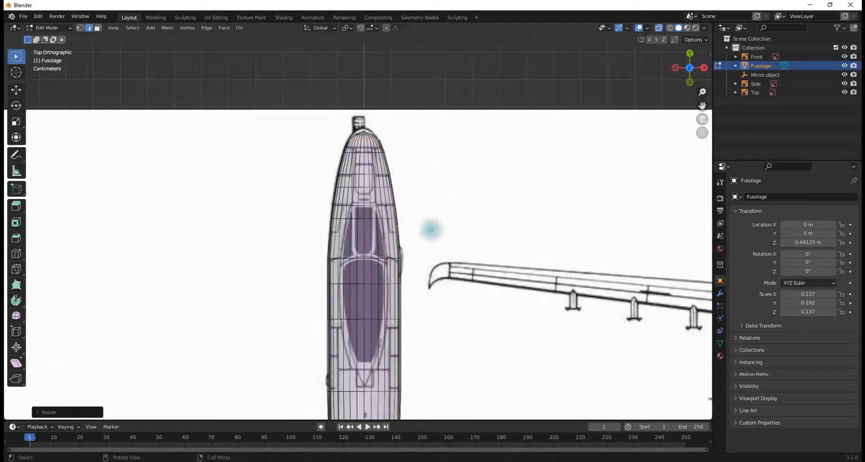
scroll(458, 226, down, 3)
middle_drag(458, 226, 352, 211)
key(Tab)
key(alt+z)
Examine the fuselage's shape in perspective and compare its nose with the side-view blueprint
scroll(353, 211, up, 6)
middle_drag(421, 228, 453, 204)
scroll(494, 236, down, 6)
scroll(496, 231, up, 5)
middle_drag(347, 261, 365, 258)
scroll(369, 246, down, 5)
middle_drag(386, 224, 314, 185)
scroll(313, 185, up, 1)
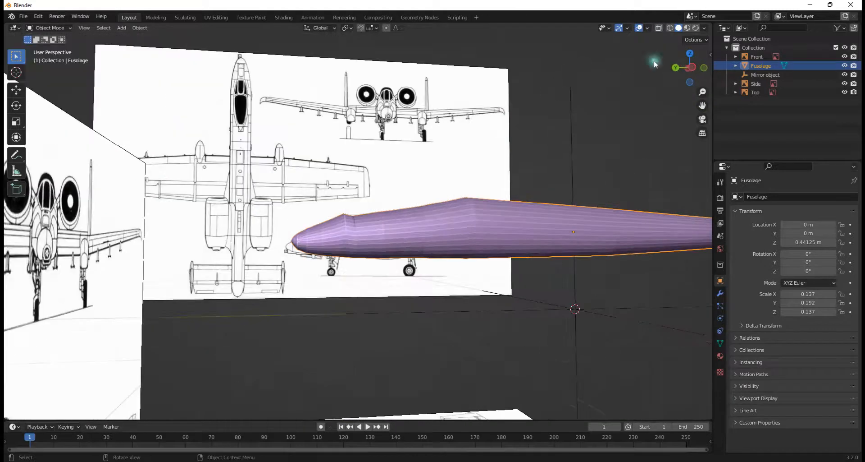
click(690, 68)
scroll(447, 218, up, 4)
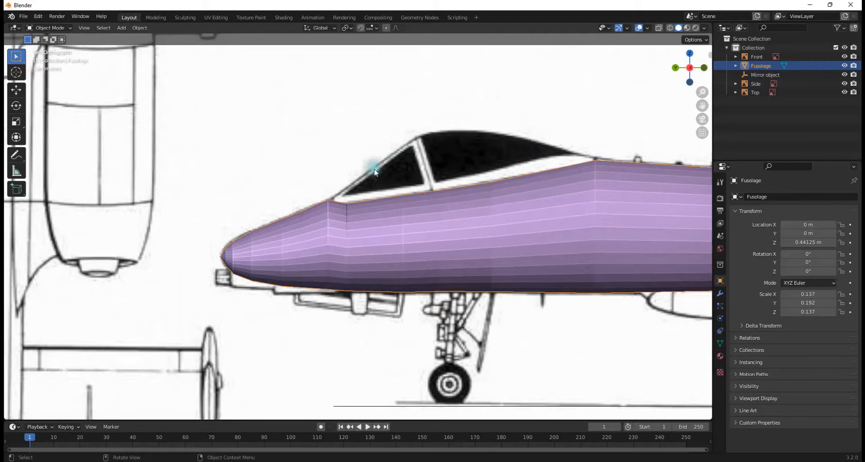
Put the fuselage in Edit Mode and bring its upper surface around the cockpit area into close view
scroll(466, 188, down, 6)
middle_drag(446, 228, 408, 283)
key(Tab)
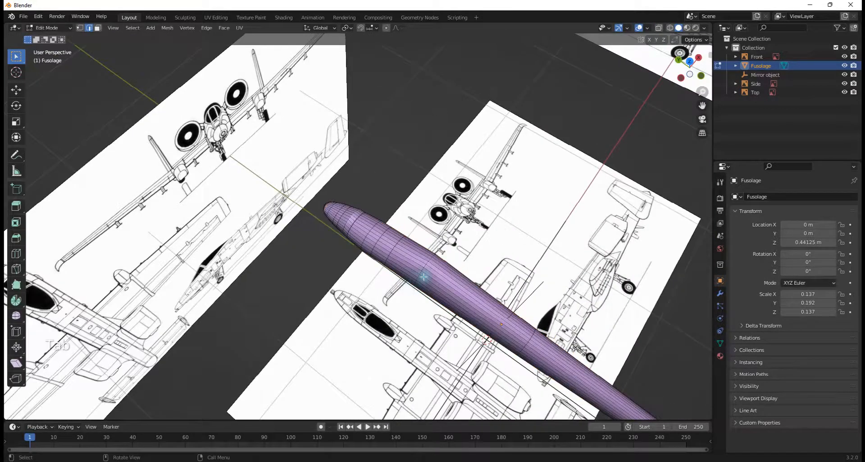
scroll(424, 276, up, 3)
scroll(361, 284, up, 2)
middle_drag(361, 284, 421, 217)
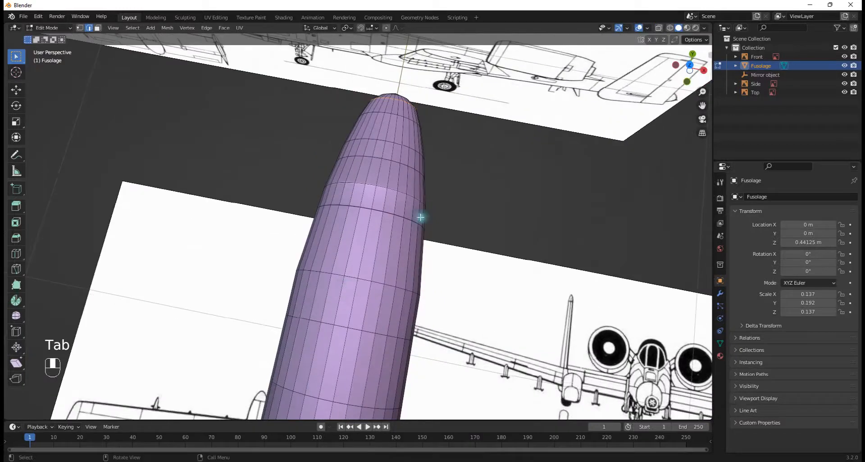
middle_drag(481, 257, 492, 276)
scroll(497, 248, up, 3)
scroll(496, 248, up, 3)
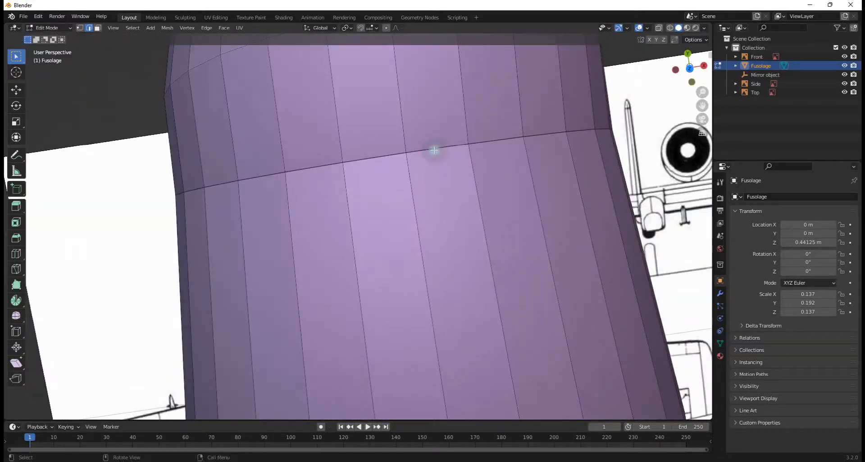
key(g)
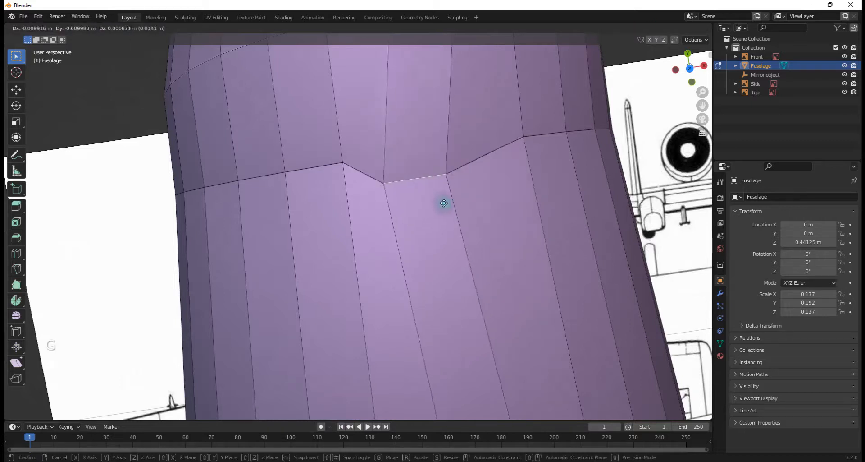
right_click(485, 218)
scroll(488, 222, down, 4)
middle_drag(405, 260, 438, 249)
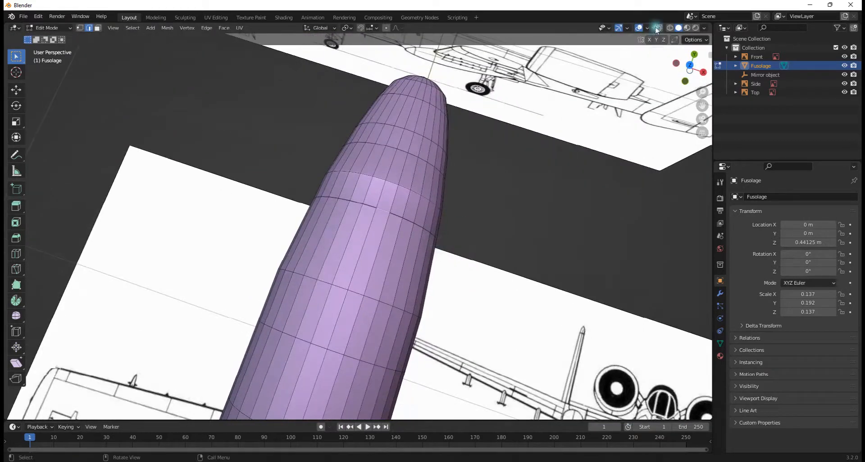
Select the line of upper edges running from the windshield base back to the canopy's rear
click(677, 64)
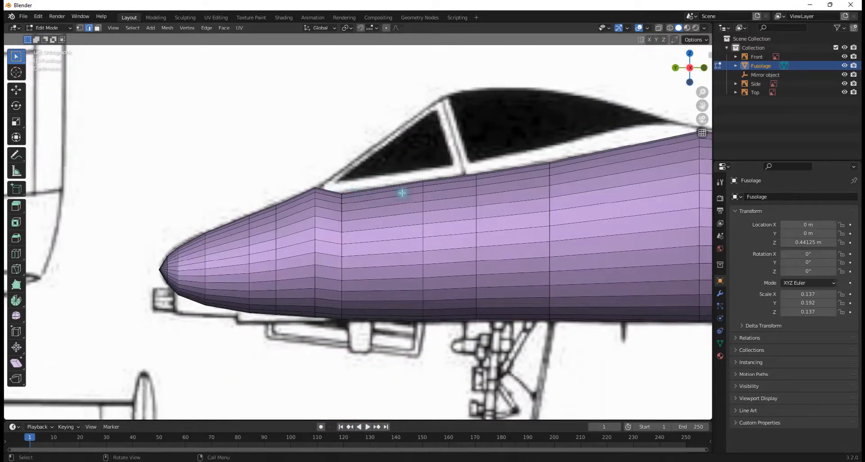
middle_drag(629, 155, 370, 189)
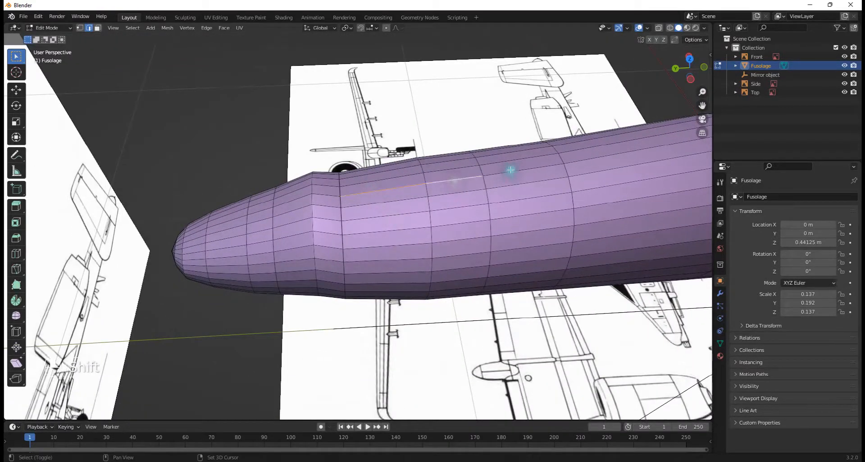
click(689, 77)
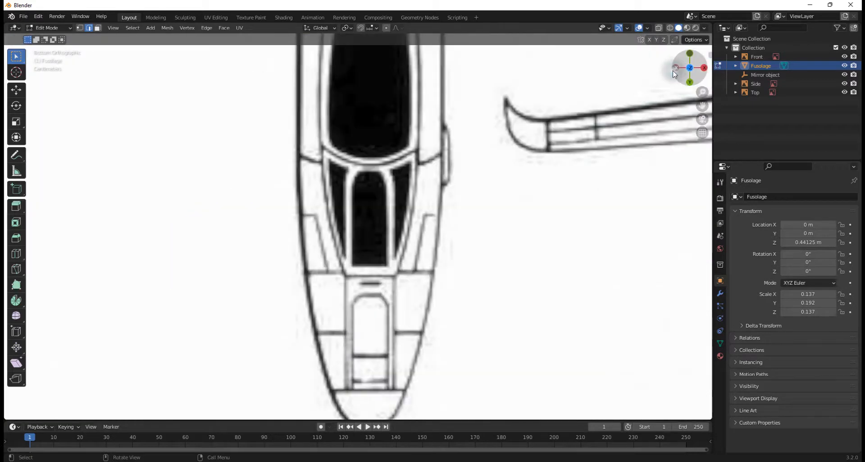
click(675, 67)
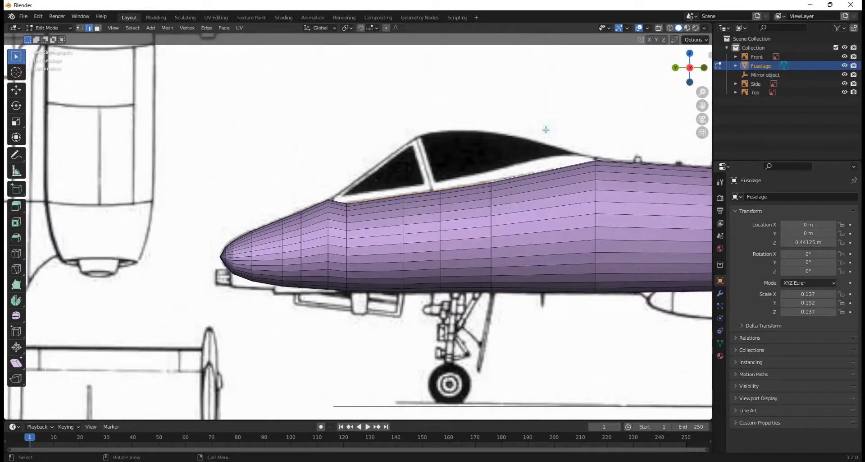
mouse_move(460, 199)
middle_down()
mouse_move(461, 243)
mouse_move(464, 201)
middle_up()
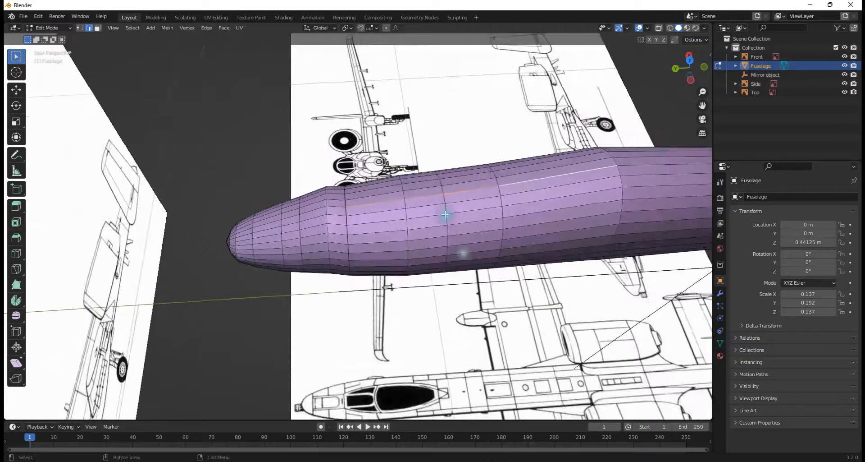
scroll(464, 185, up, 2)
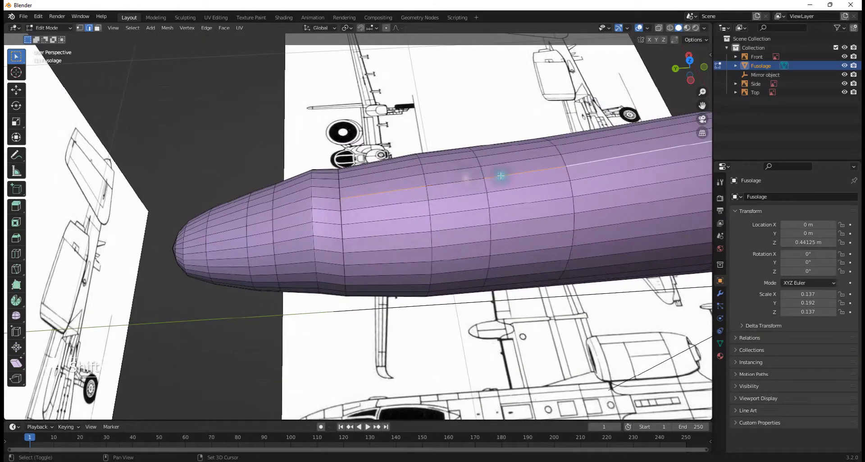
Select only the two upper edges in the middle of the canopy area and enable proportional editing
click(458, 182)
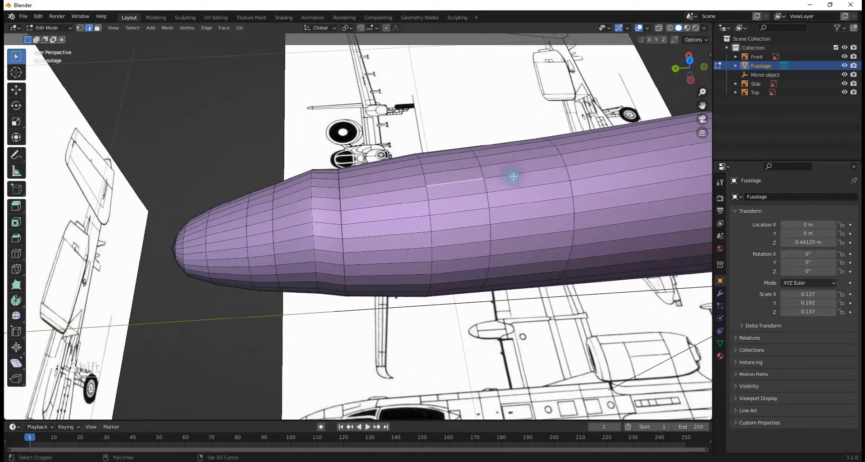
click(691, 83)
scroll(523, 131, down, 2)
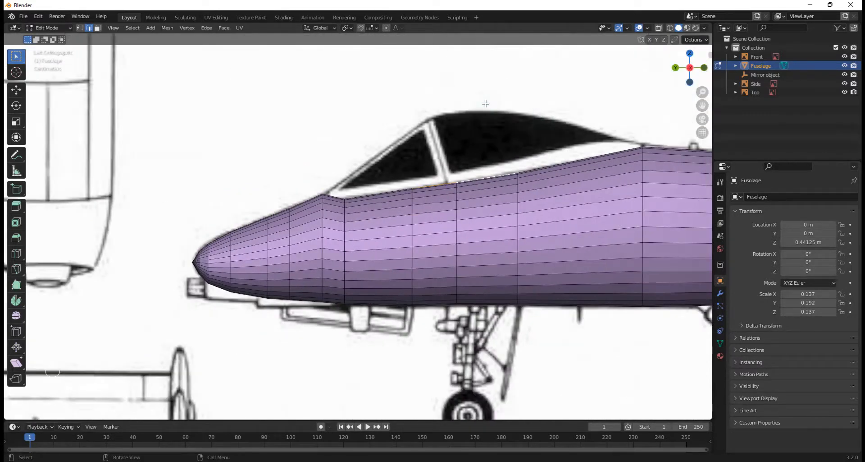
key(o)
click(386, 28)
Raise the selected edges about 0.12 m along Z to the canopy outline, with smooth falloff and a proportional size of about 0.22 m
key(g)
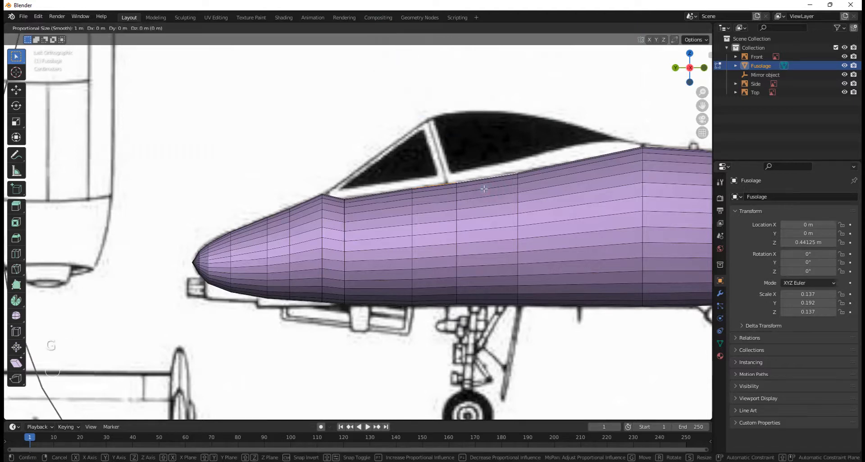
key(z)
scroll(480, 167, up, 3)
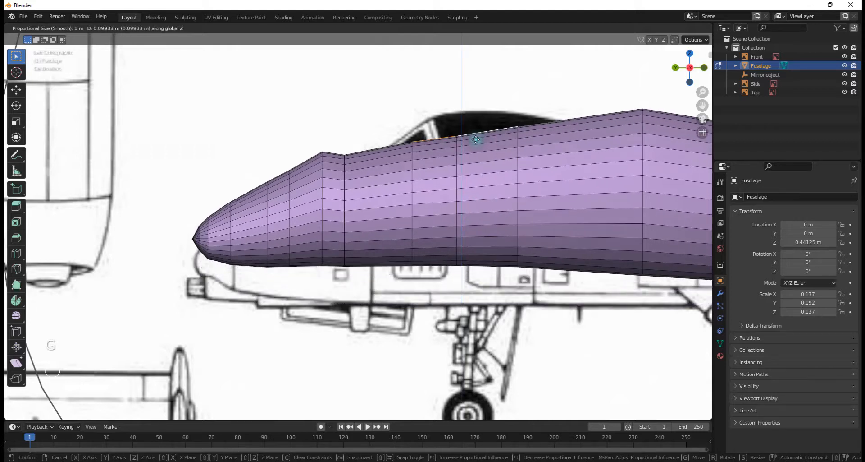
scroll(474, 137, up, 15)
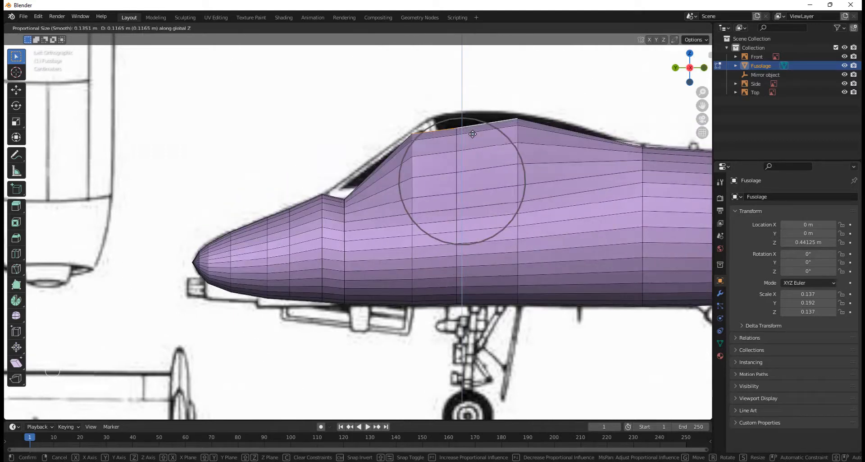
scroll(473, 134, down, 5)
scroll(472, 134, up, 2)
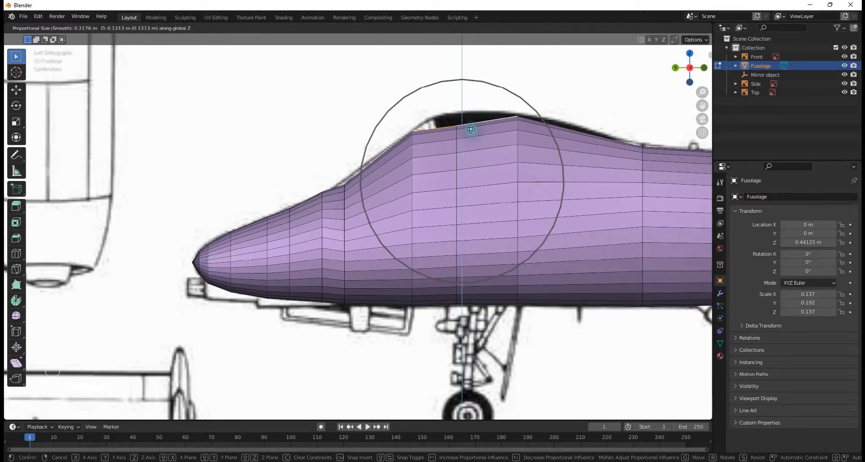
click(471, 129)
Raise the middle vertex of the canopy ridge along Z to the blueprint's roof line, using a proportional size of about 0.12 m
middle_drag(409, 187, 388, 209)
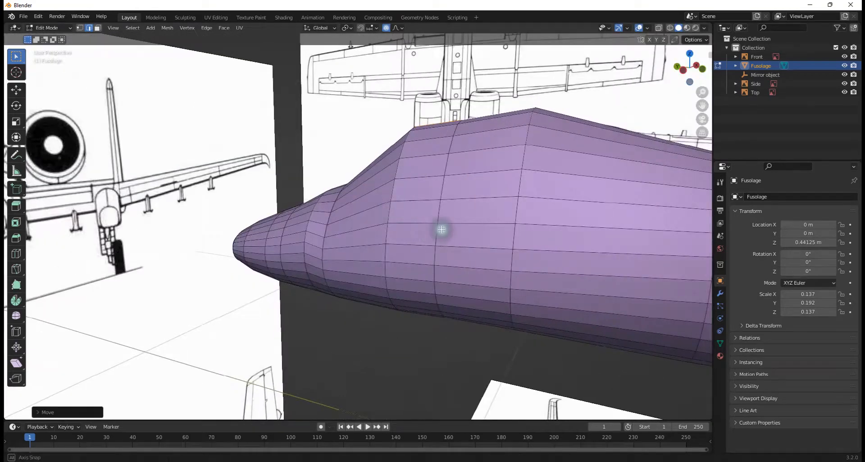
middle_drag(440, 229, 478, 212)
click(693, 70)
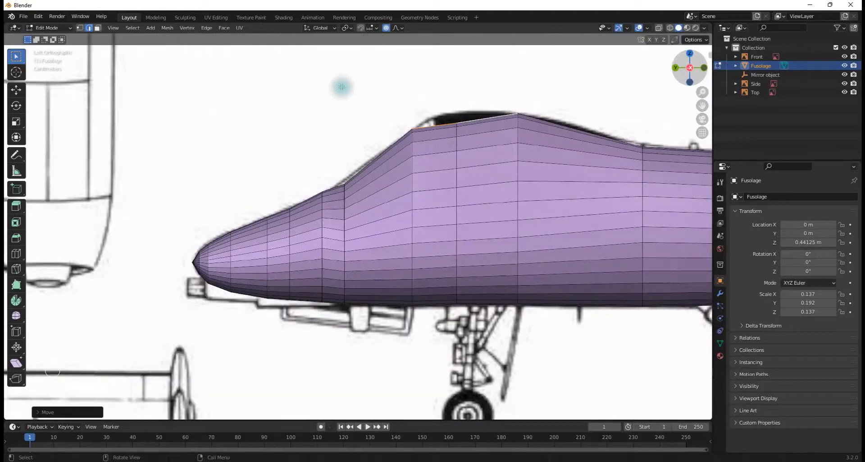
key(1)
middle_drag(448, 64, 469, 148)
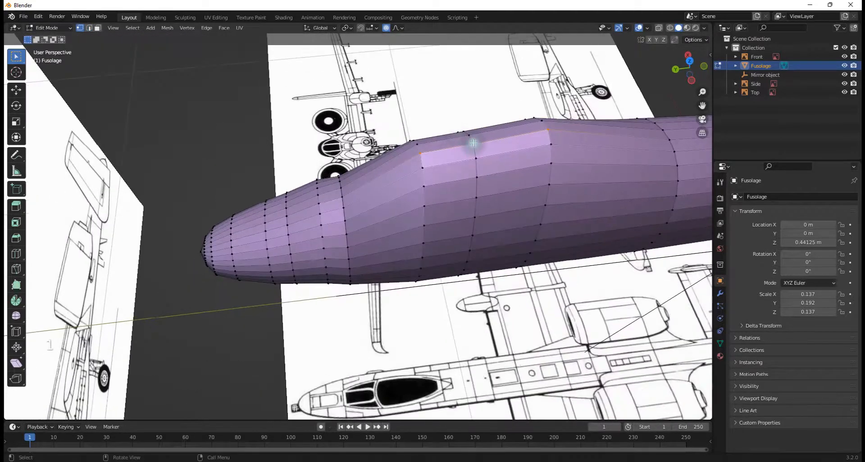
click(691, 80)
key(g)
key(z)
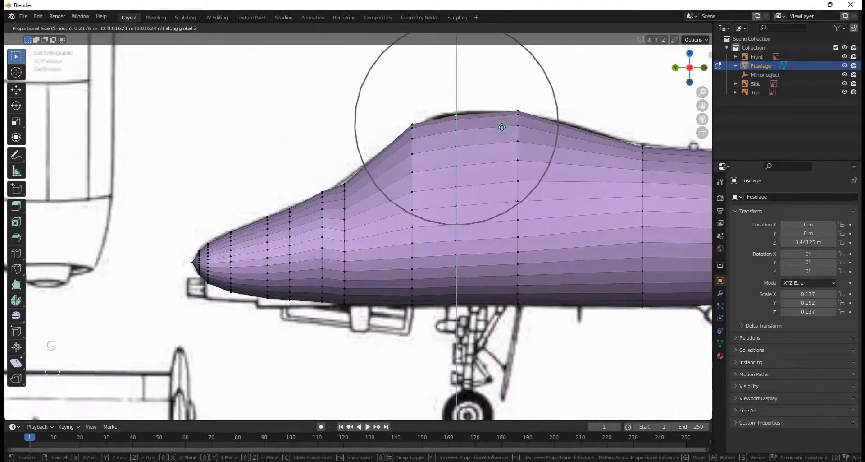
scroll(500, 128, up, 6)
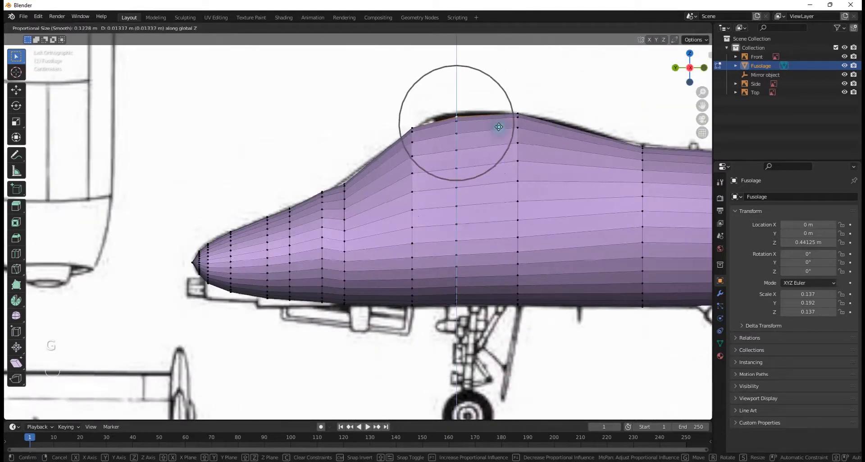
click(498, 124)
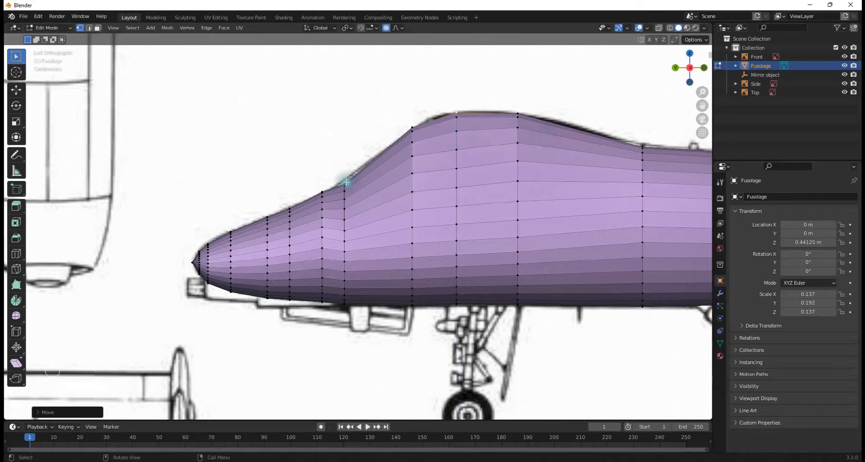
Raise the top vertex at the windshield base about 0.009 m along Z, using a proportional size of about 0.08 m
middle_drag(353, 187, 381, 257)
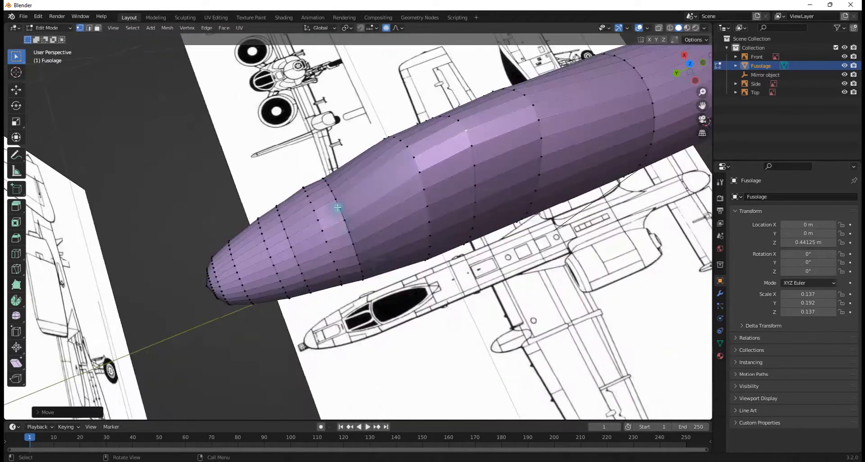
click(698, 80)
key(g)
key(z)
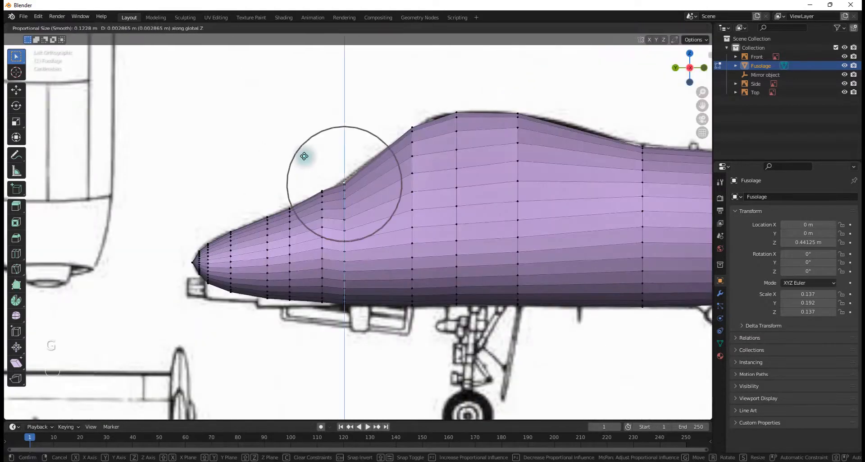
scroll(308, 157, up, 5)
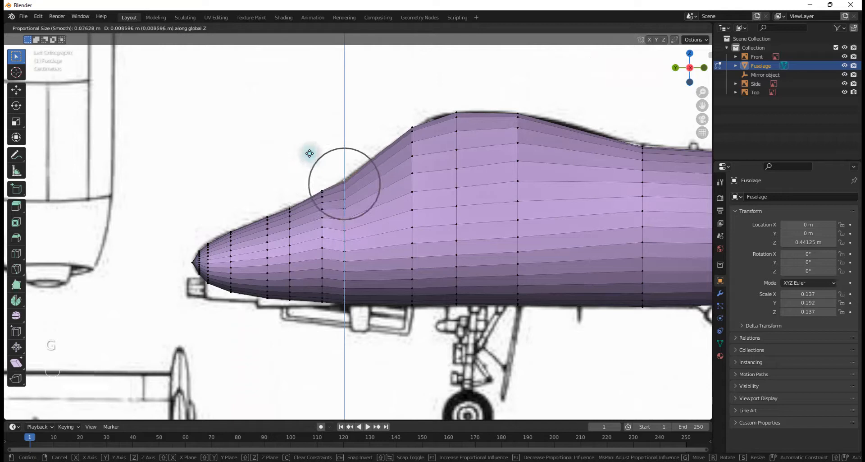
click(309, 153)
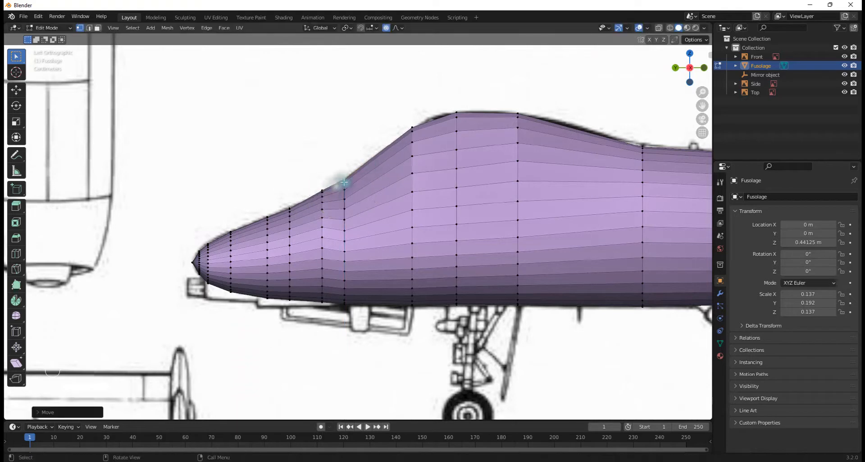
Lower the top vertex just ahead of the windshield base about 0.009 m along Z to the nose outline
click(326, 188)
key(g)
key(z)
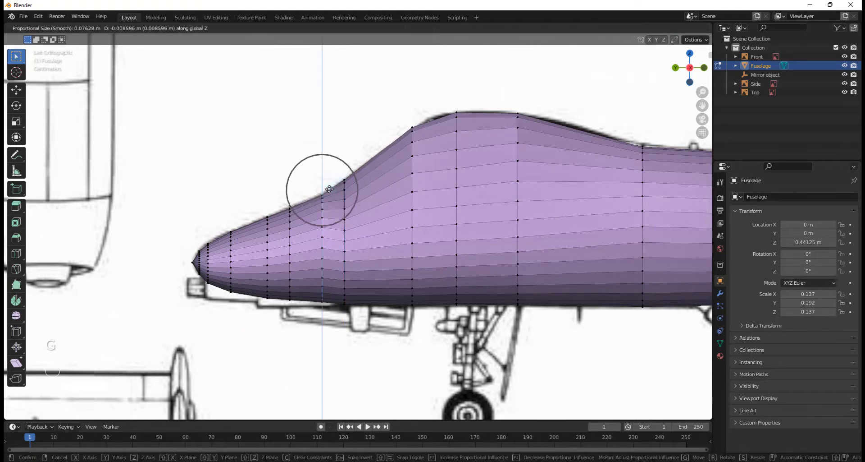
click(329, 189)
Examine the fuselage's canopy bulge in Object Mode from several angles and compare it with the side-view blueprint
scroll(464, 164, down, 5)
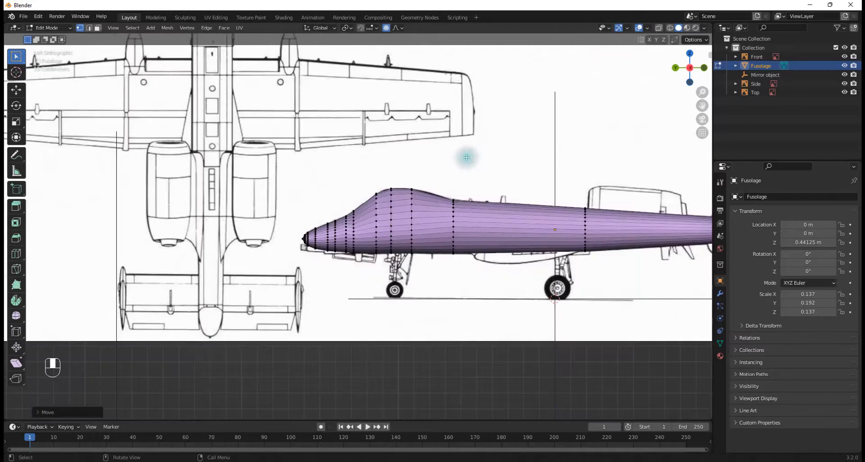
scroll(467, 157, down, 3)
key(Tab)
middle_drag(450, 164, 581, 294)
scroll(552, 279, down, 1)
middle_drag(523, 264, 372, 190)
key(alt+z)
key(alt+z)
middle_drag(477, 208, 497, 230)
scroll(433, 227, up, 4)
scroll(352, 210, down, 3)
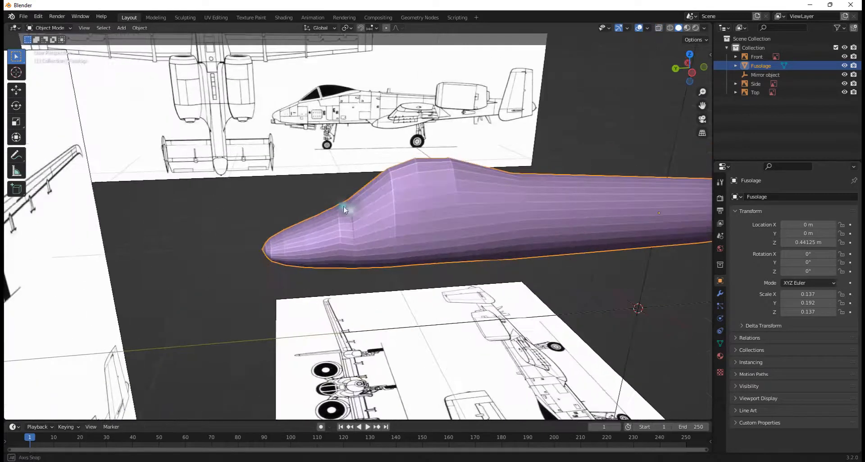
middle_drag(515, 221, 541, 229)
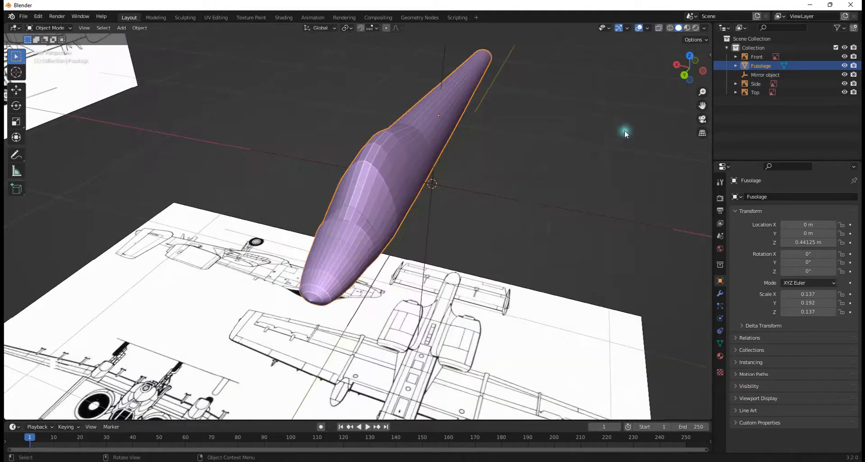
click(701, 72)
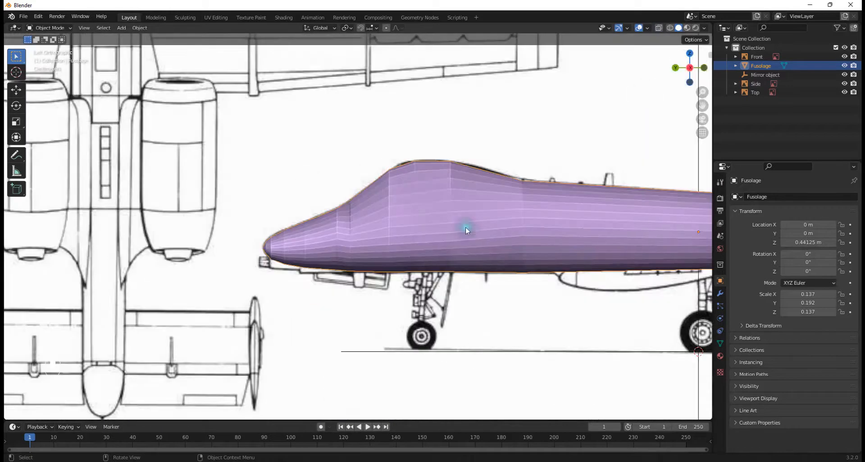
Cut the outline of the windshield's side pane into the fuselage mesh with the Knife, tracing the side-view blueprint through X-ray
scroll(469, 229, up, 3)
key(Tab)
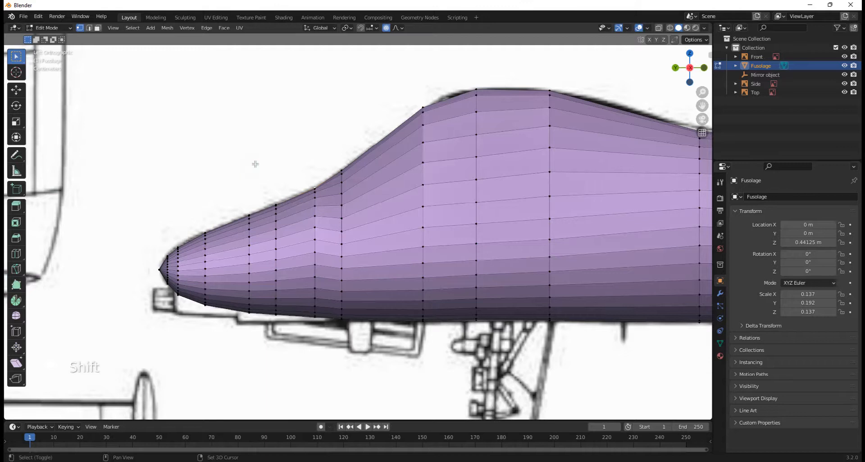
key(shift+space)
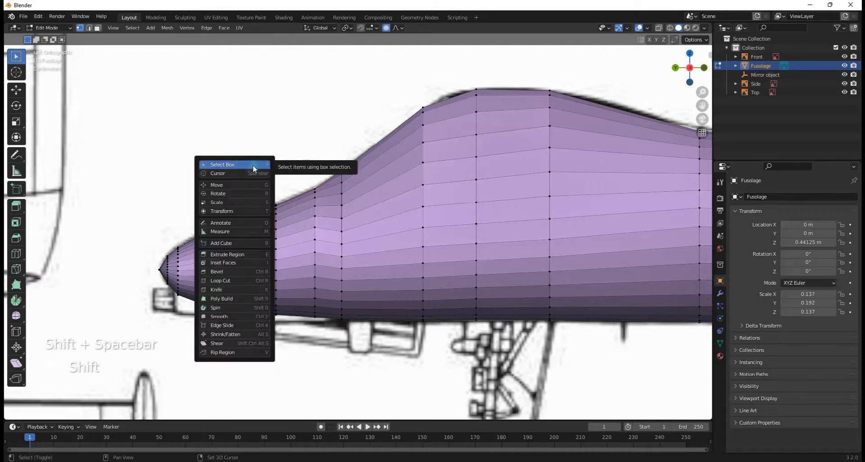
click(241, 290)
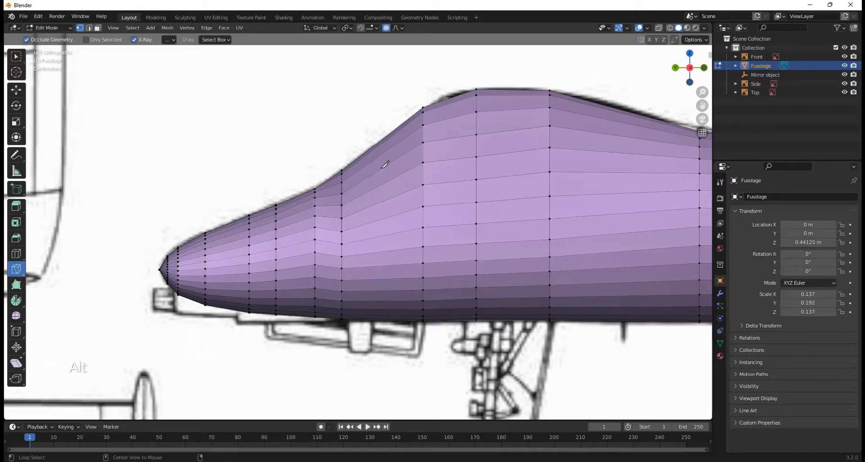
key(alt+z)
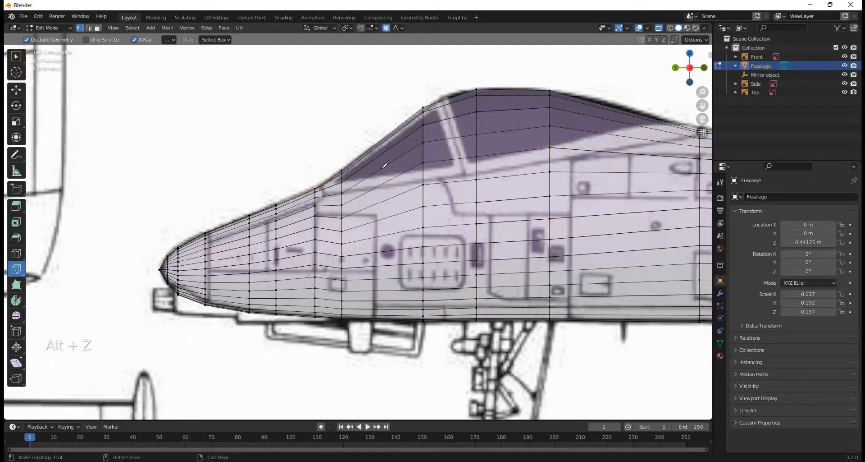
click(337, 183)
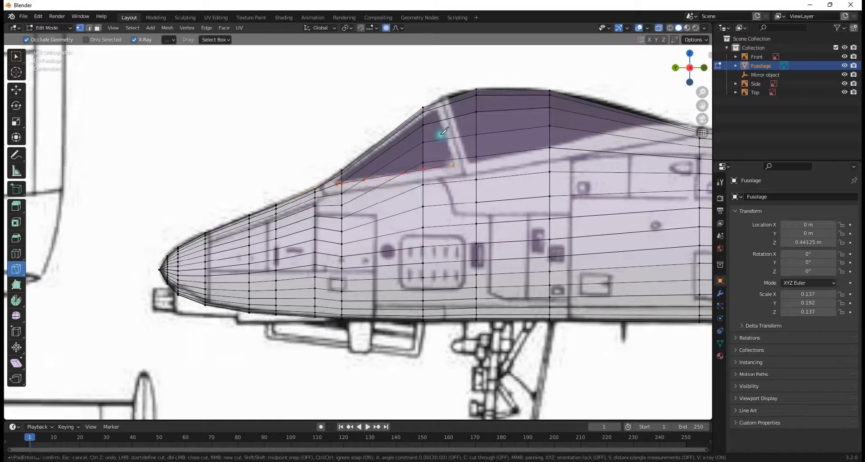
click(439, 107)
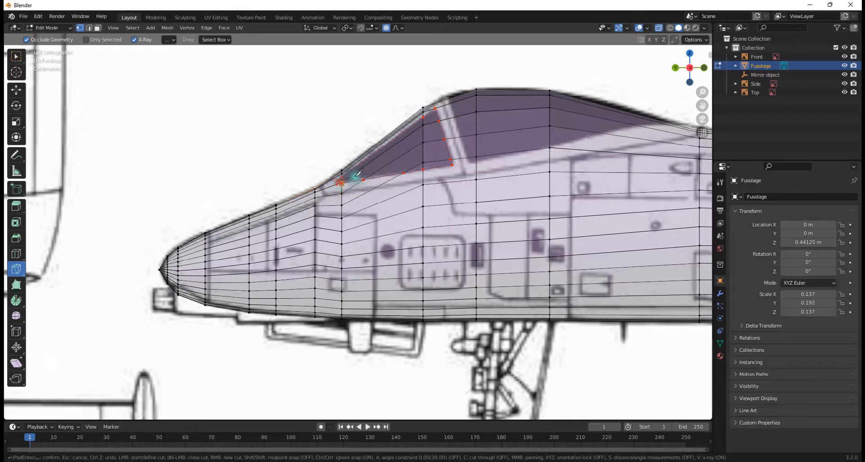
key(Return)
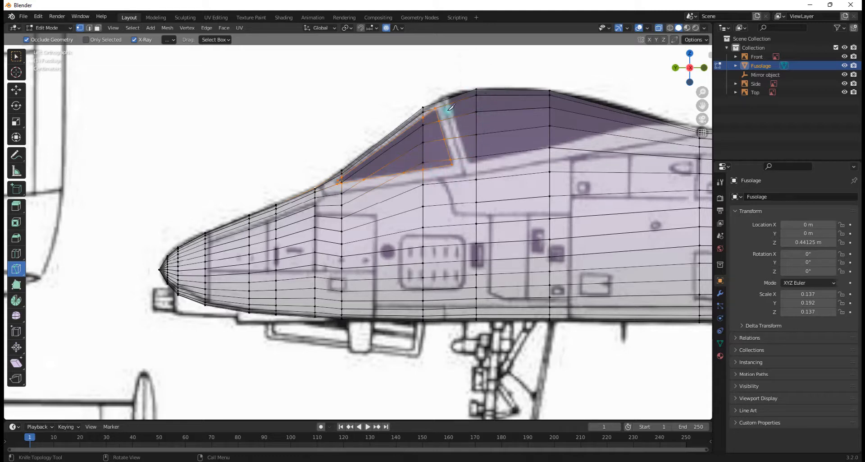
Cut the main canopy glass outline with the Knife, along the frame post's rear edge and the lower sill to the canopy's rear tip
click(469, 160)
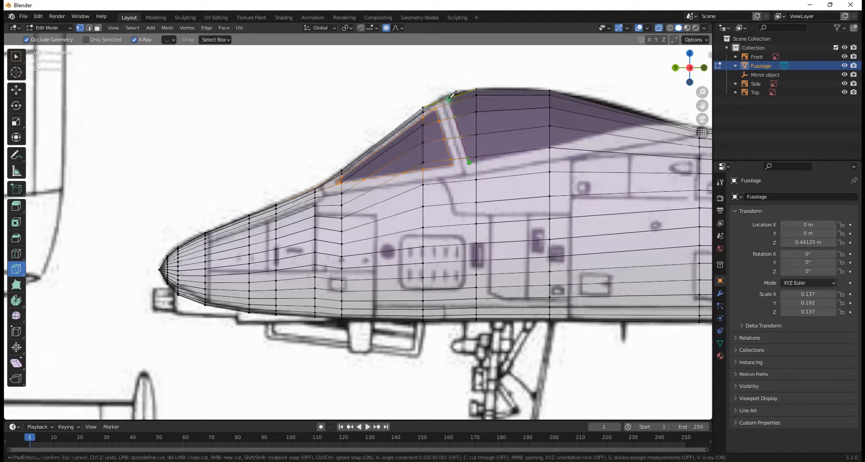
click(450, 97)
key(Return)
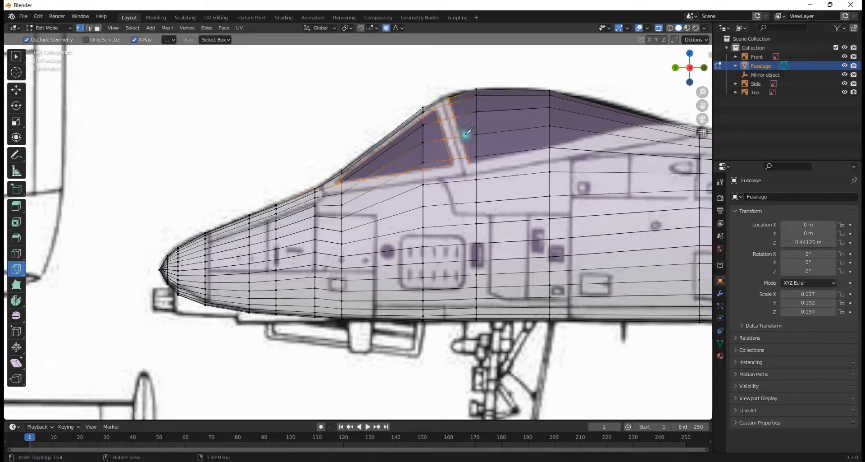
click(470, 160)
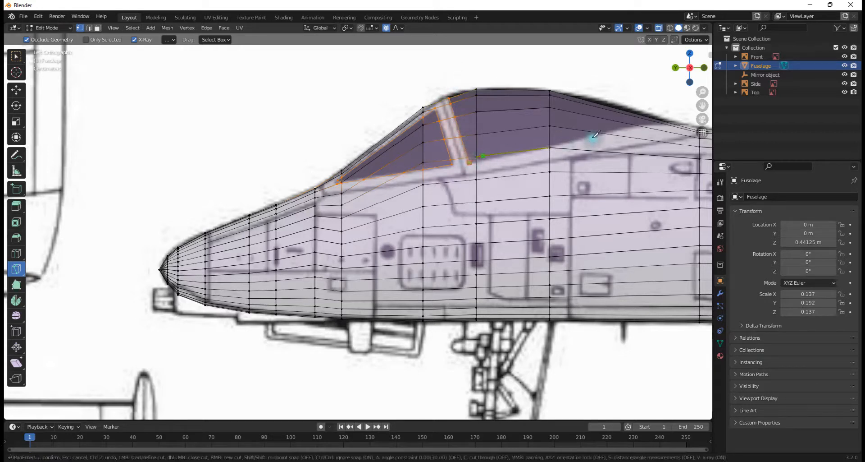
click(666, 121)
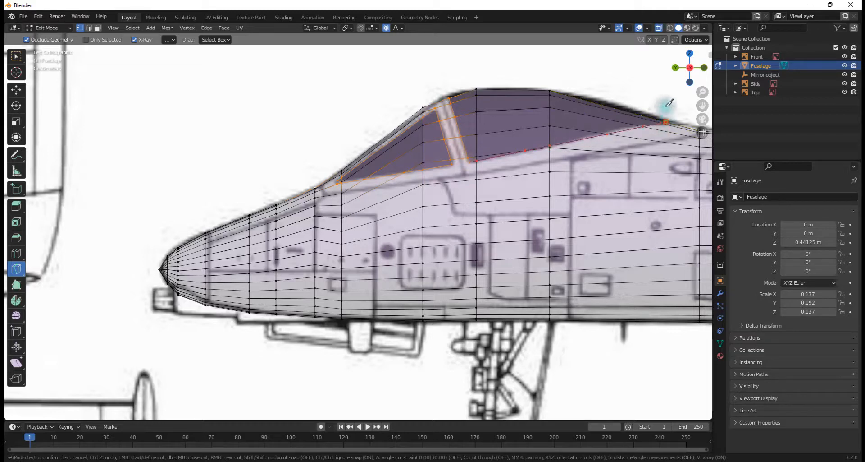
key(Return)
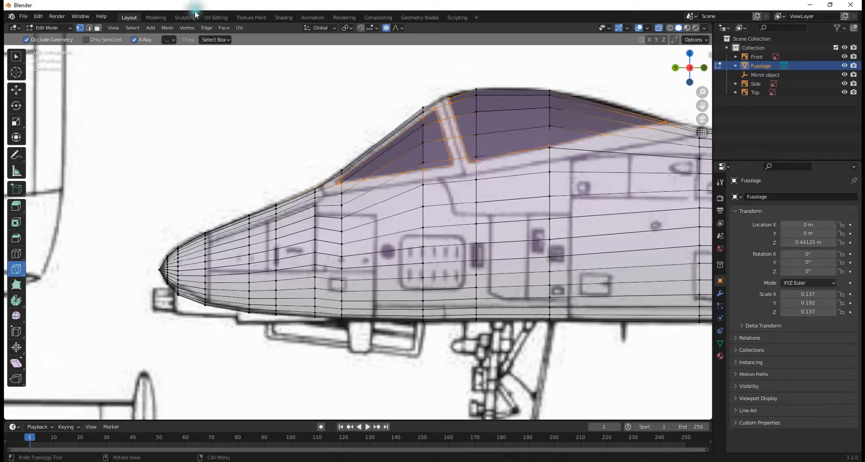
click(16, 61)
Move the Front blueprint about -6.17 m along Y to the other end of the fuselage
scroll(402, 145, down, 3)
mouse_move(402, 145)
middle_down()
mouse_move(441, 159)
mouse_move(520, 162)
mouse_move(306, 184)
middle_up()
scroll(364, 151, down, 6)
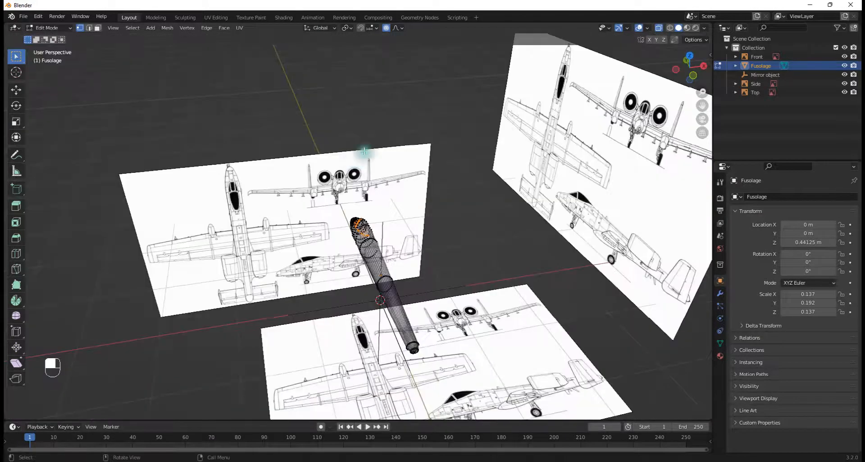
key(Tab)
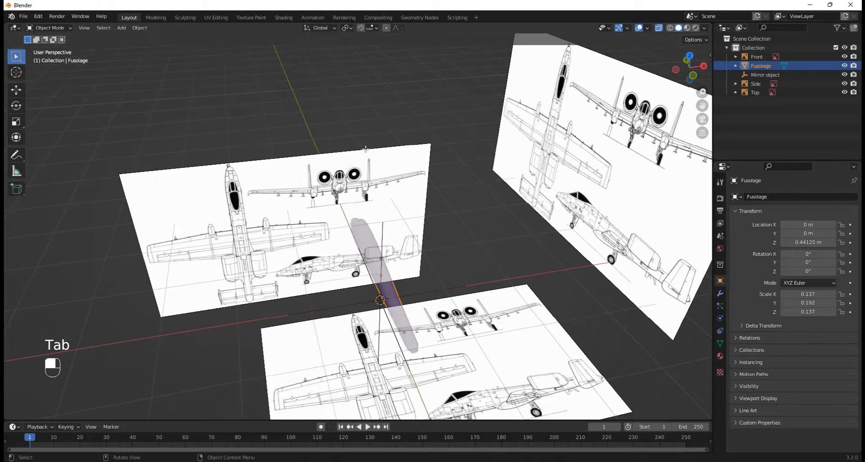
click(345, 180)
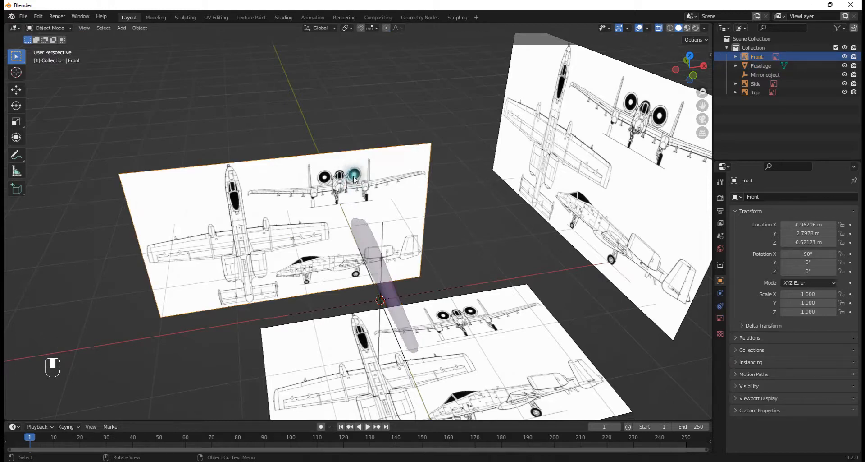
scroll(347, 186, down, 5)
middle_drag(346, 187, 361, 189)
key(g)
key(y)
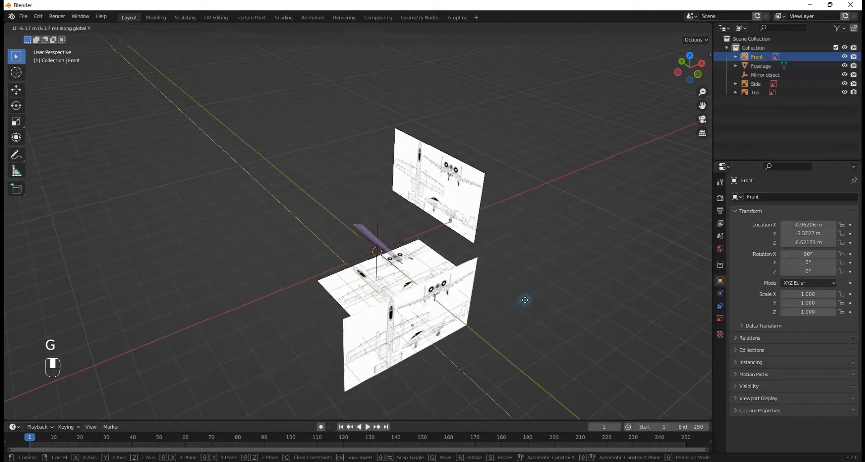
click(525, 300)
Raise the fuselage's topmost canopy vertex about 0.006 m along Z against the front blueprint, using a proportional size of about 0.2 m
middle_drag(523, 299, 487, 245)
scroll(486, 255, up, 4)
click(691, 69)
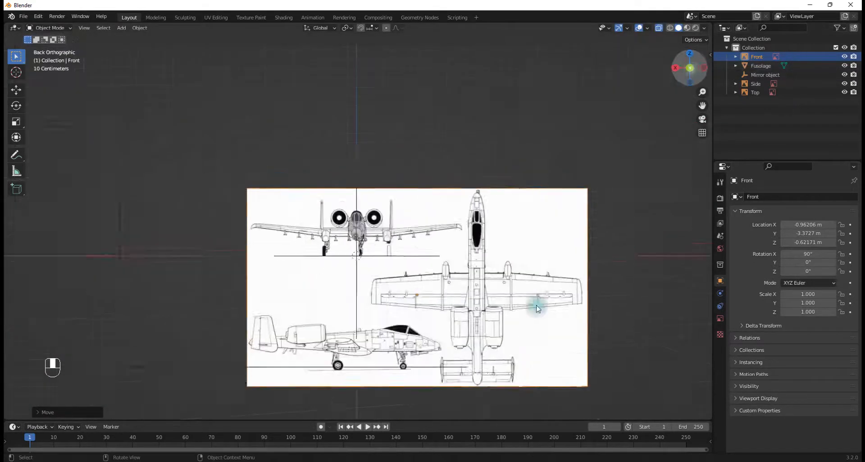
scroll(422, 296, up, 10)
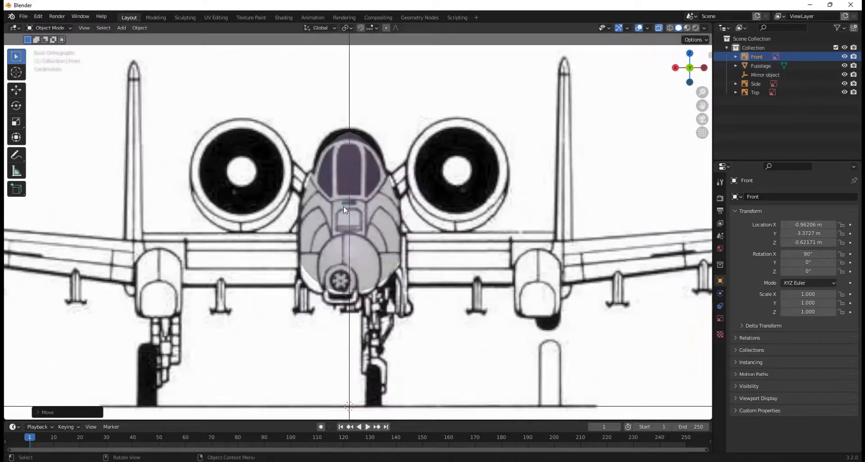
click(344, 207)
key(Tab)
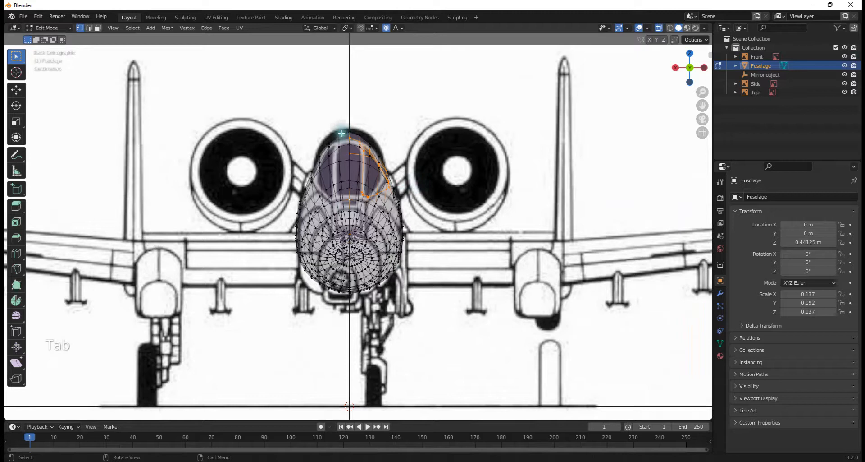
scroll(364, 137, up, 1)
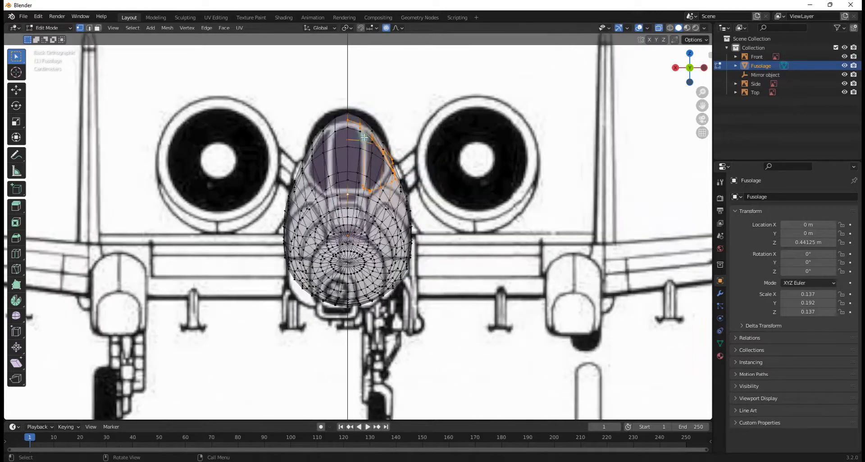
click(467, 127)
click(349, 112)
click(368, 105)
key(o)
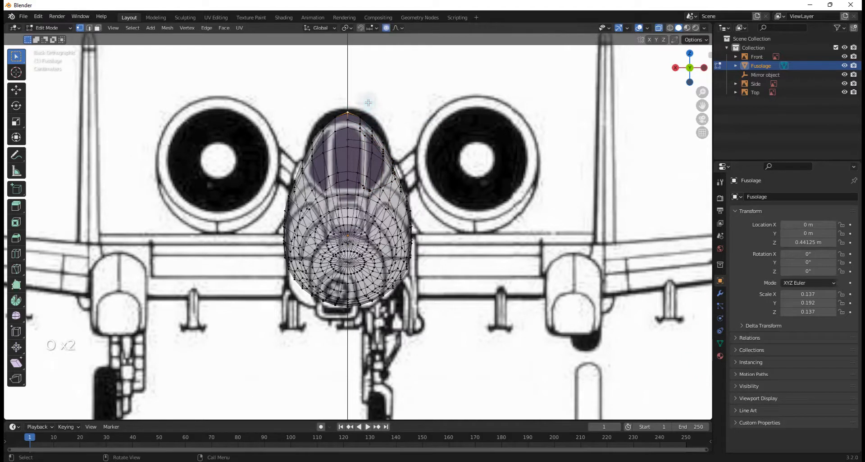
key(g)
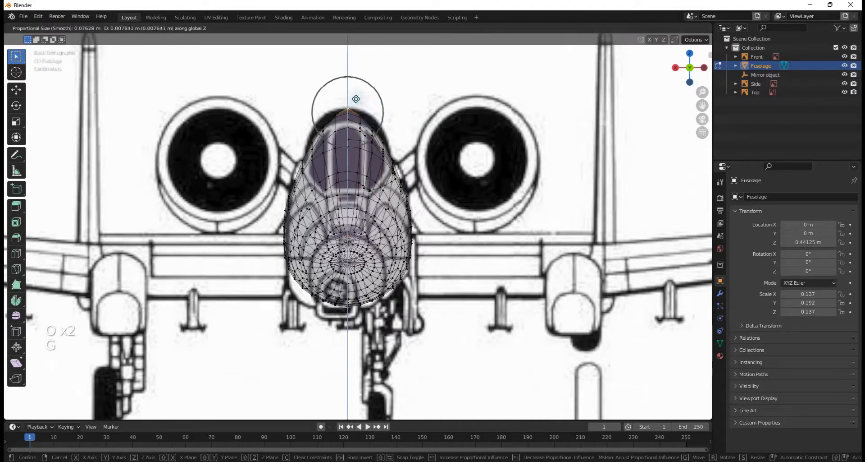
scroll(356, 99, down, 10)
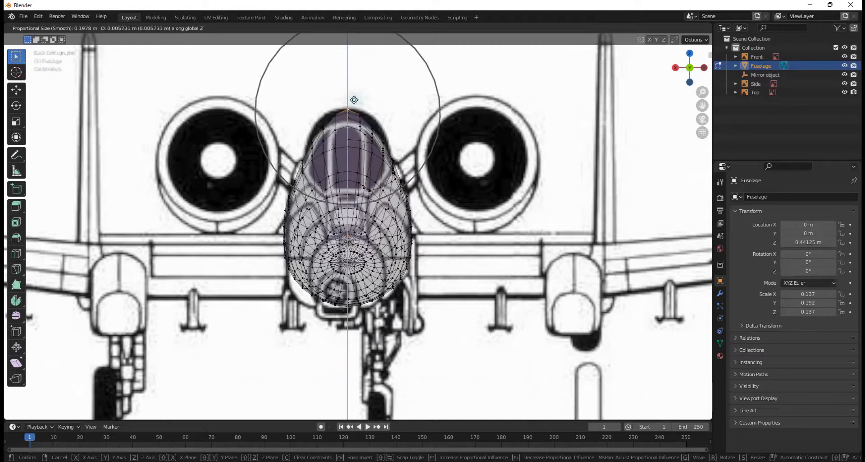
click(354, 100)
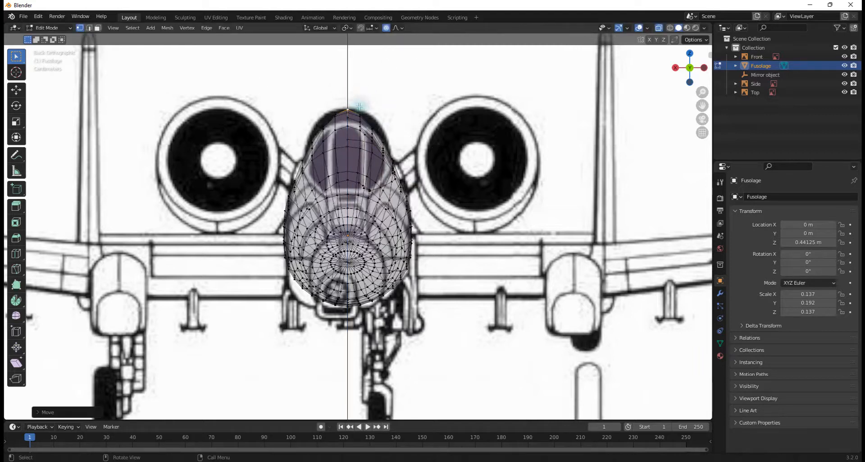
Widen the canopy top along X to the front blueprint's outline, scaling with a proportional size of 0.20
key(s)
key(x)
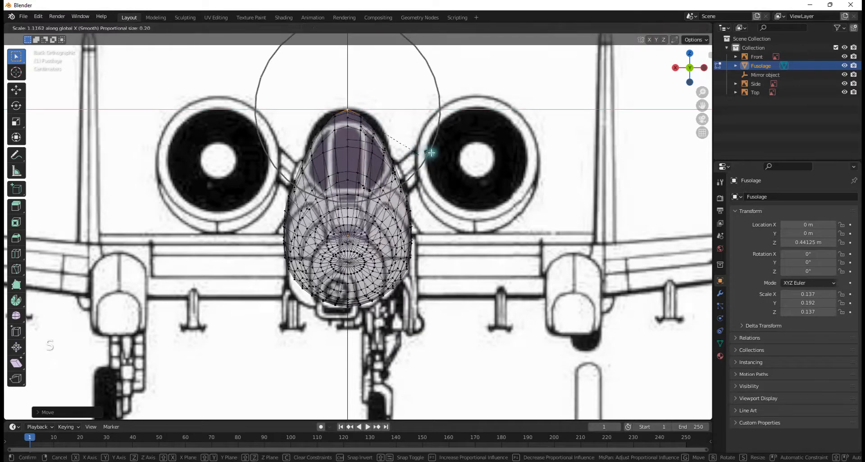
click(456, 156)
key(alt+z)
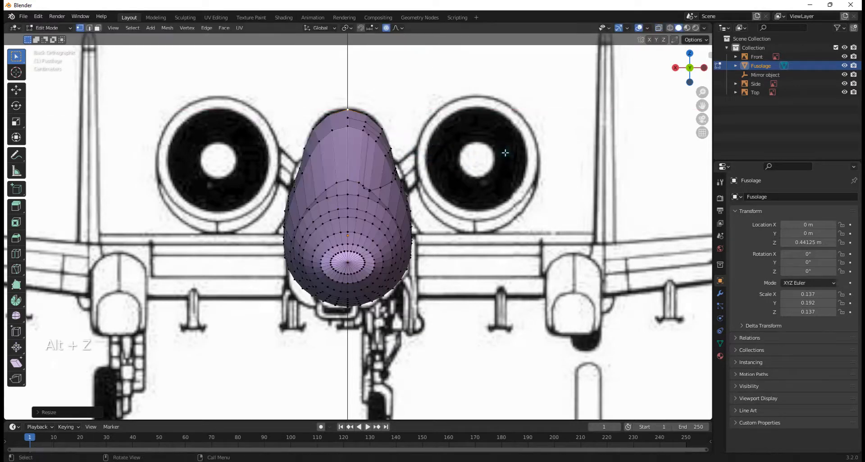
middle_drag(476, 151, 513, 140)
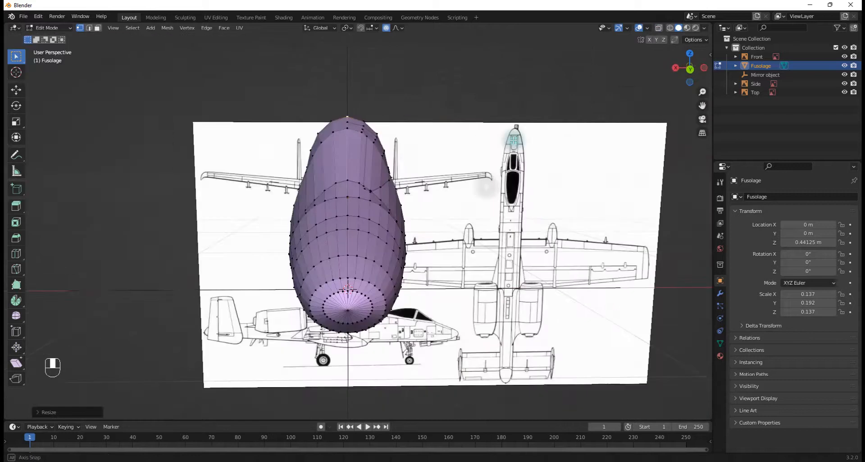
Cut the outline of the windshield's centre pane with the Knife, tracing the front blueprint in the back orthographic view
click(686, 76)
key(alt+z)
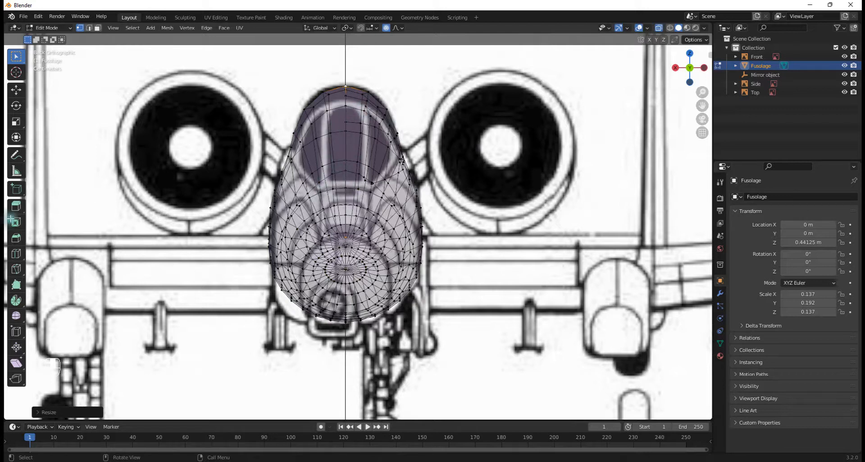
click(16, 269)
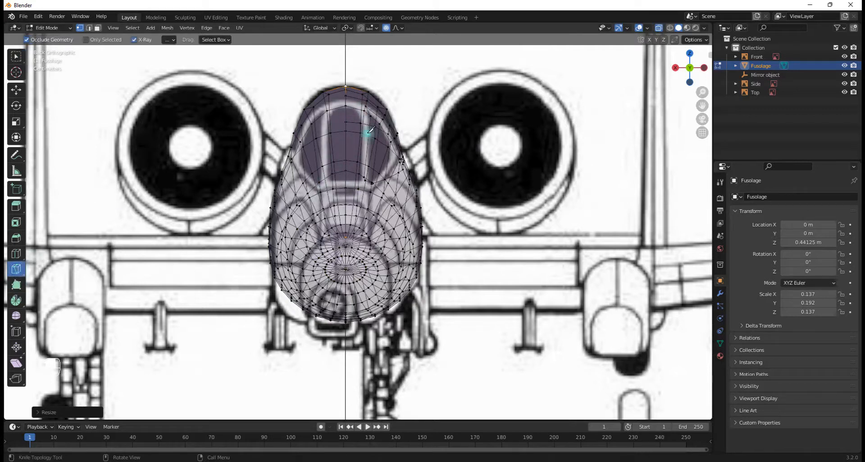
click(345, 105)
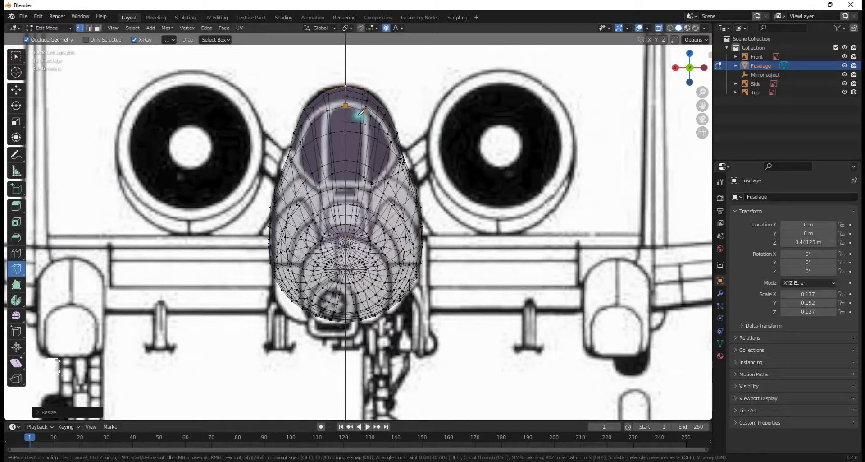
click(358, 117)
click(329, 180)
key(Return)
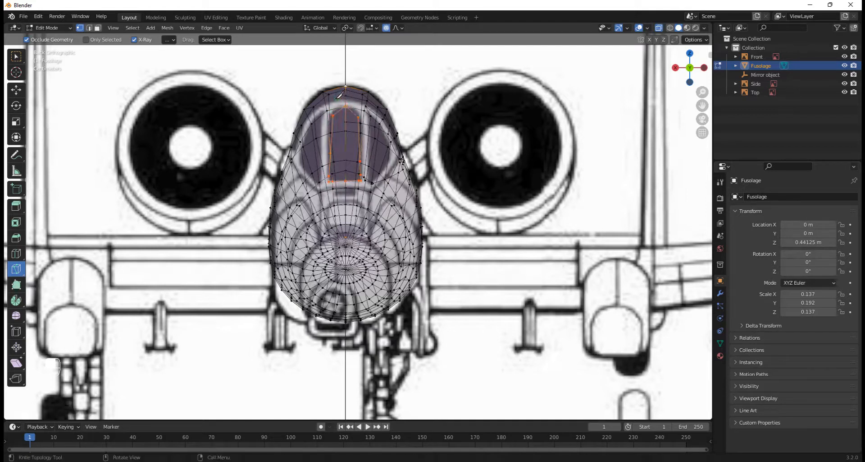
click(16, 56)
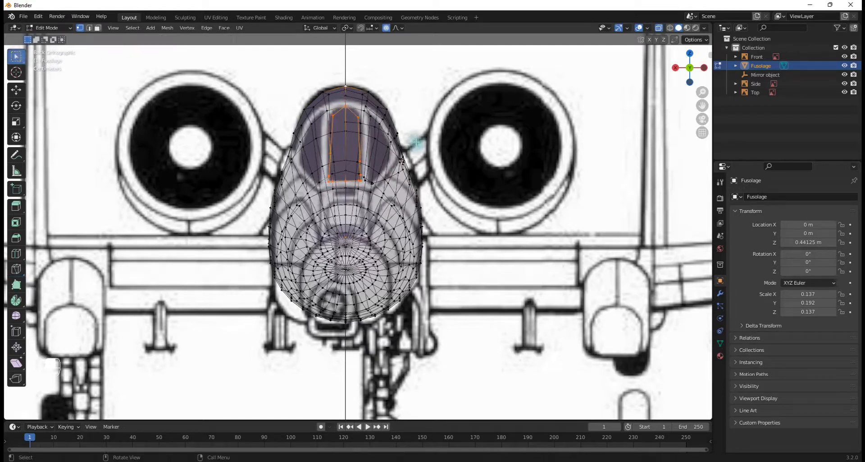
Examine the knife-cut windshield and canopy outlines on the solid fuselage from several angles
key(alt+z)
middle_drag(413, 140, 376, 174)
scroll(406, 180, up, 4)
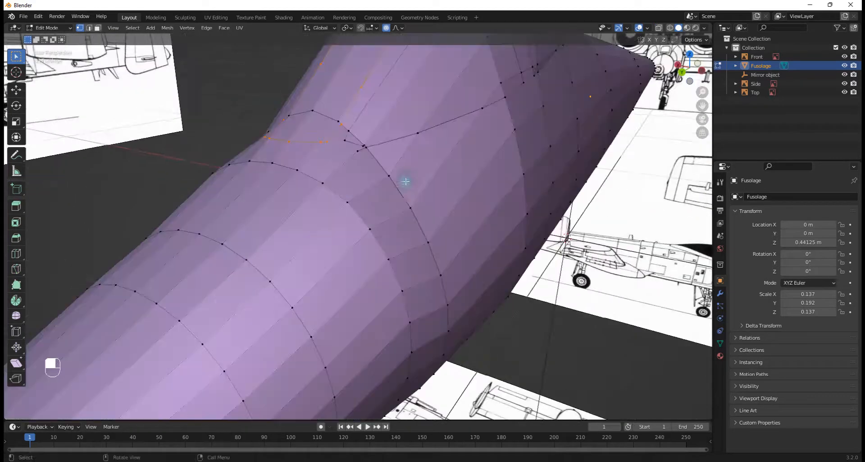
middle_drag(435, 186, 444, 132)
scroll(439, 147, down, 4)
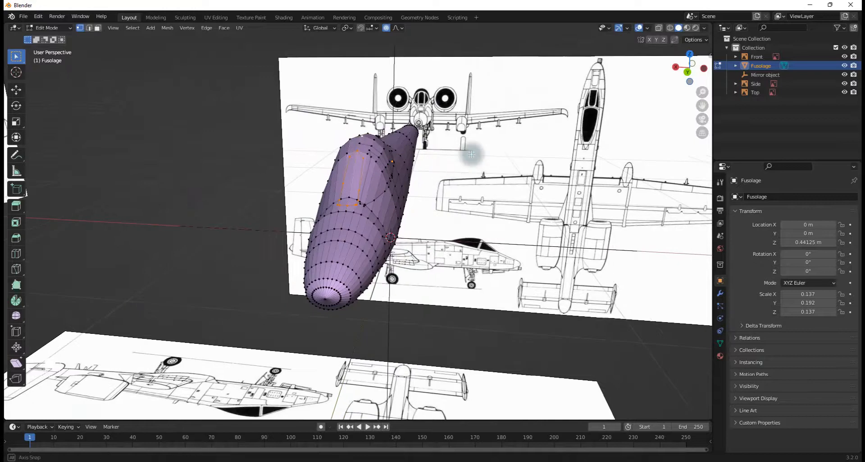
scroll(473, 146, down, 4)
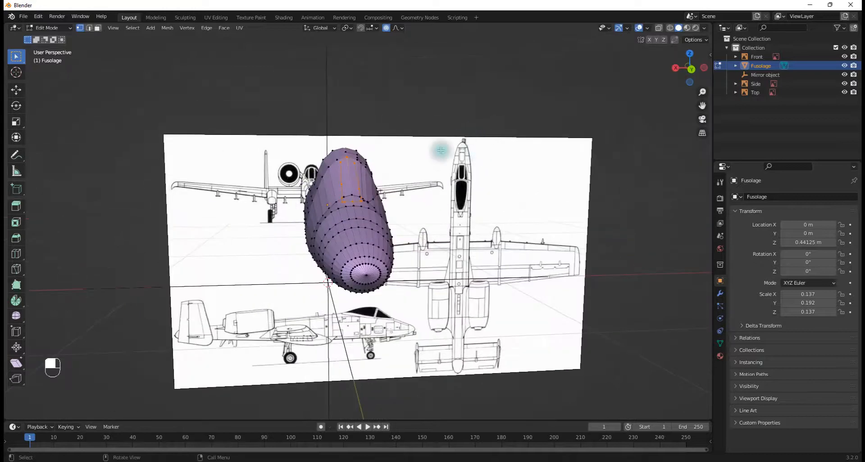
Delete all faces on the fuselage's +X half, selecting through the mesh in the back orthographic view
click(691, 69)
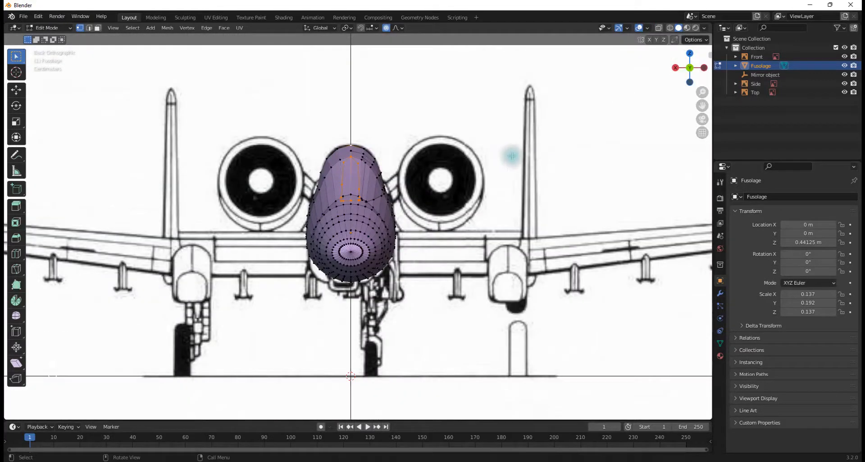
key(3)
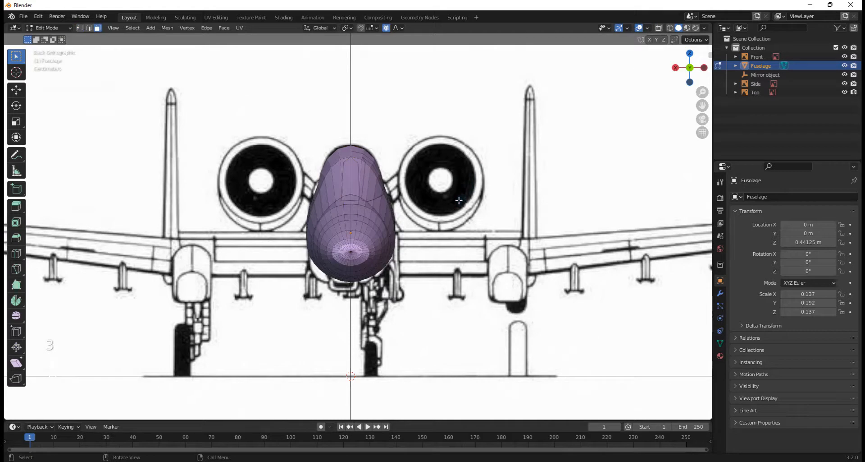
key(alt+z)
scroll(455, 203, up, 3)
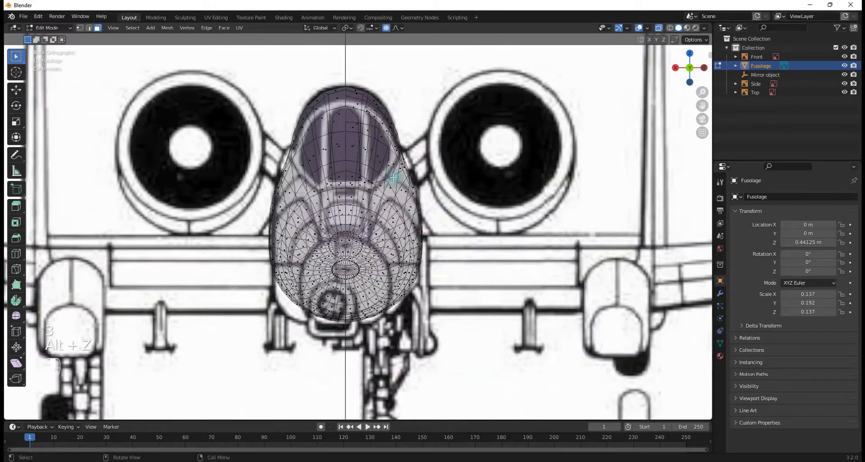
click(344, 59)
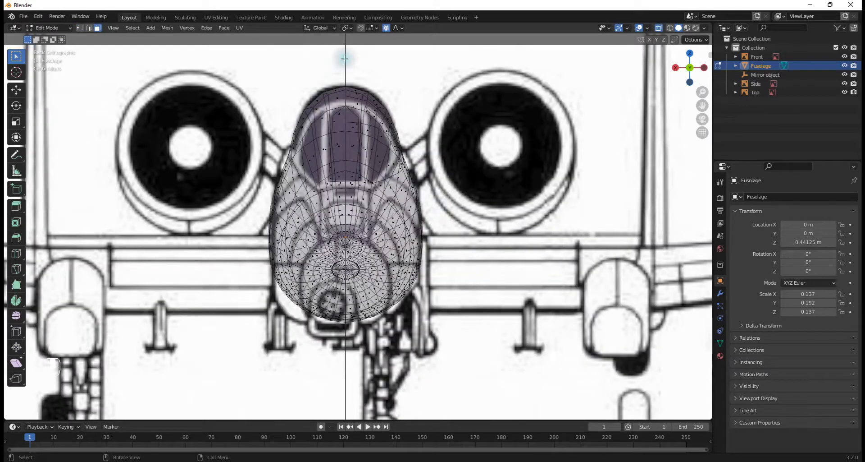
drag(345, 58, 246, 352)
key(x)
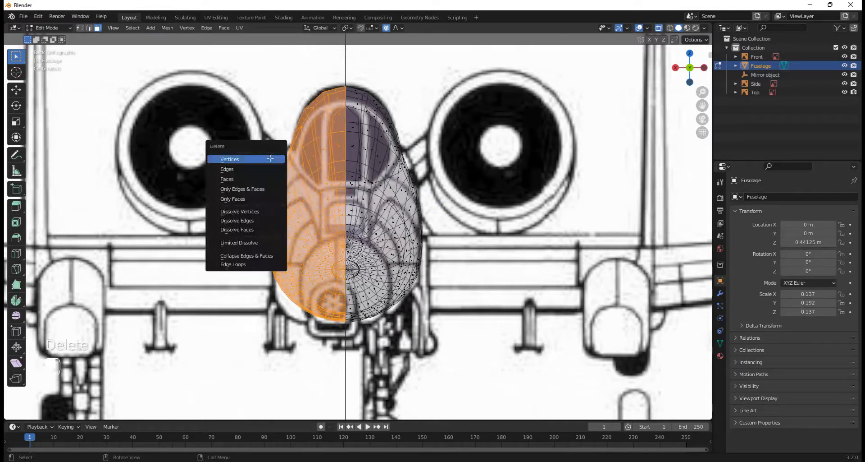
click(225, 178)
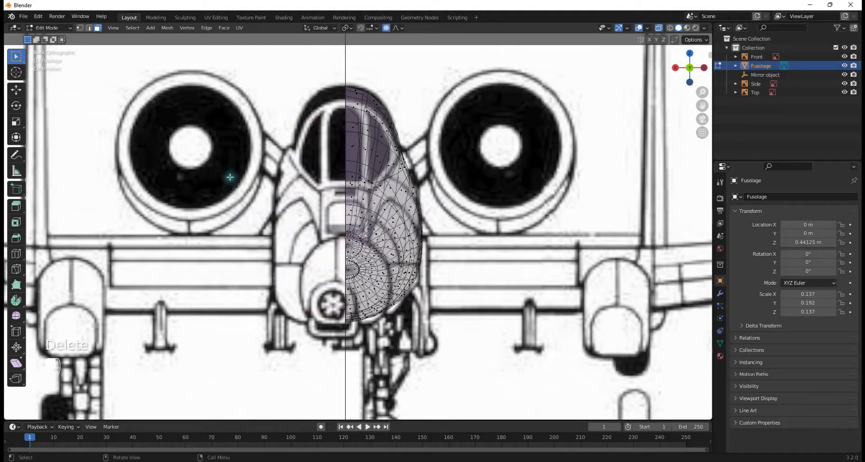
key(alt+z)
Move the Front blueprint in Object Mode to the opposite end of the fuselage, at about 3.11 m in Y
middle_drag(228, 170, 428, 201)
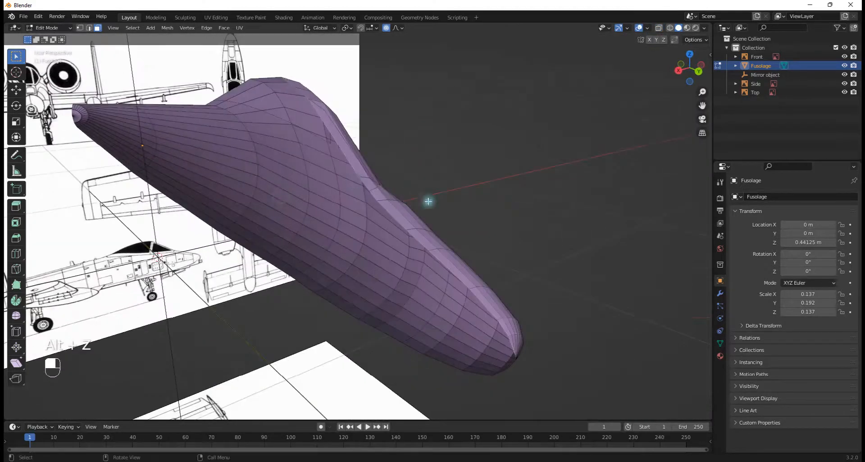
scroll(428, 201, down, 4)
middle_drag(348, 191, 324, 196)
scroll(334, 195, down, 4)
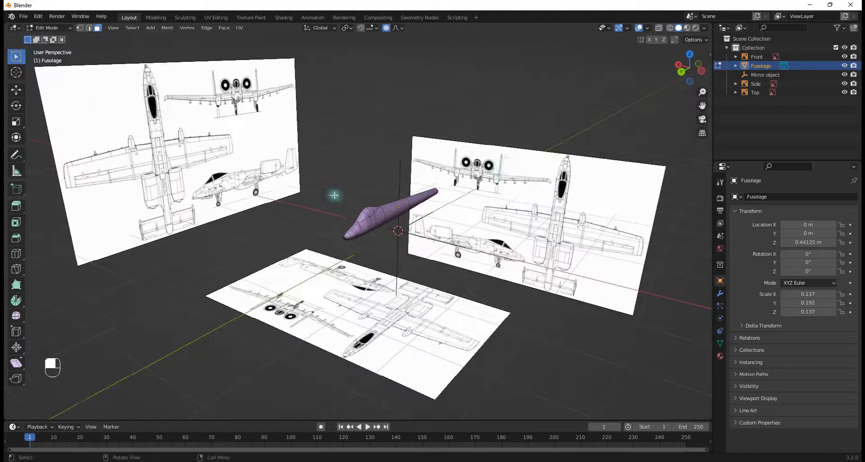
key(Tab)
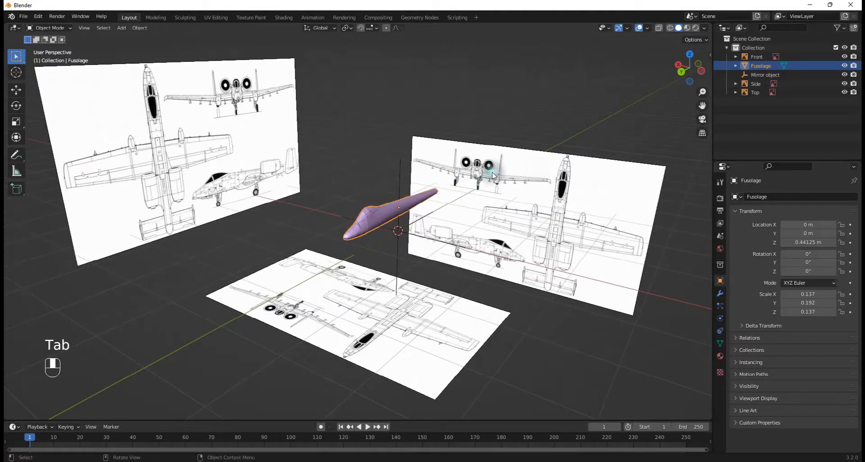
click(494, 176)
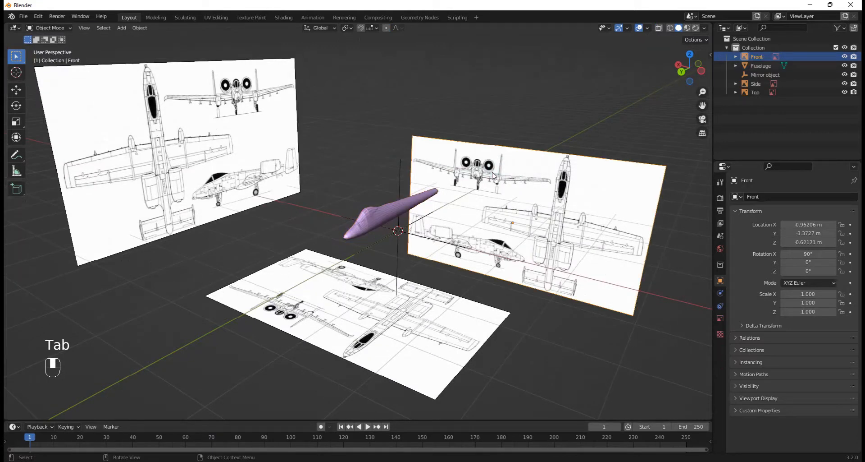
key(g)
click(347, 239)
middle_drag(348, 239, 467, 226)
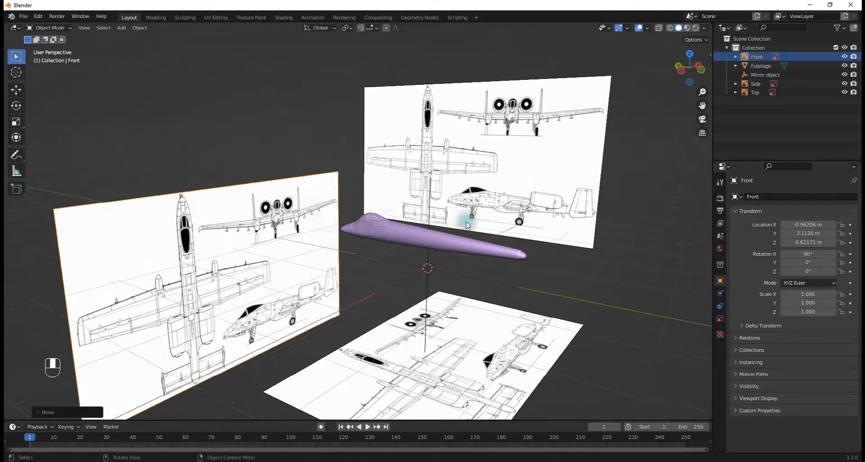
Add a Mirror modifier to the half fuselage
click(440, 236)
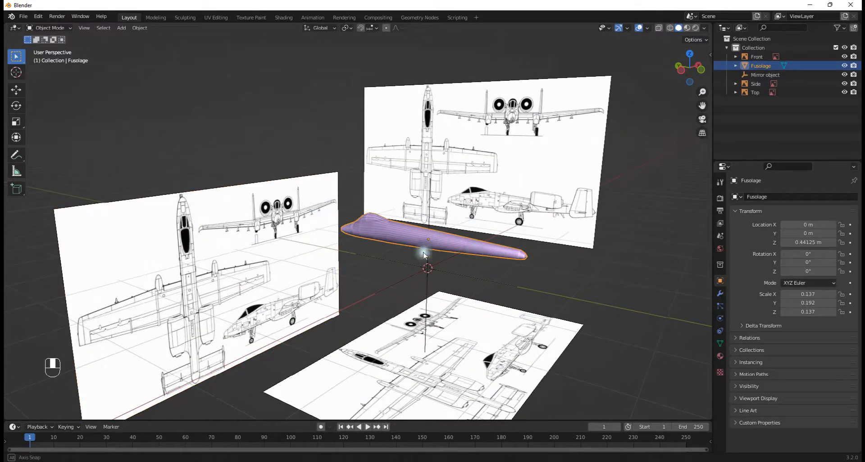
middle_drag(424, 253, 402, 255)
scroll(402, 255, up, 3)
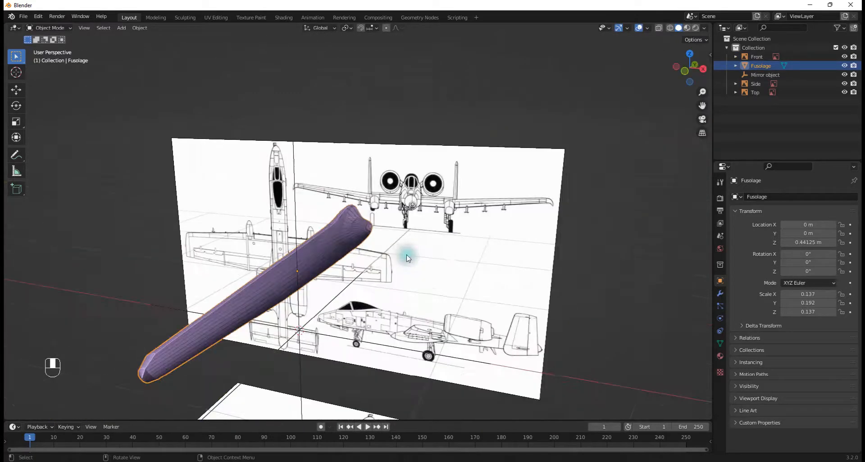
click(720, 293)
click(748, 197)
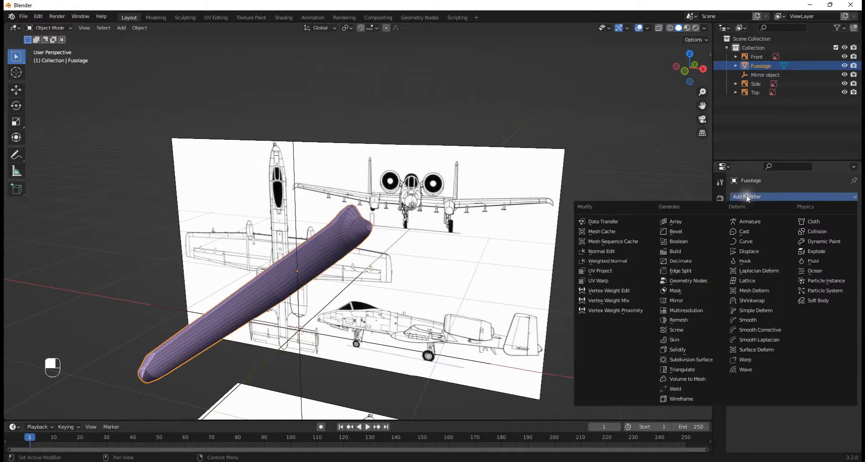
click(693, 301)
Set the empty named Mirror object as the mirror object of the fuselage's Mirror modifier
middle_drag(594, 231, 472, 197)
scroll(479, 201, down, 4)
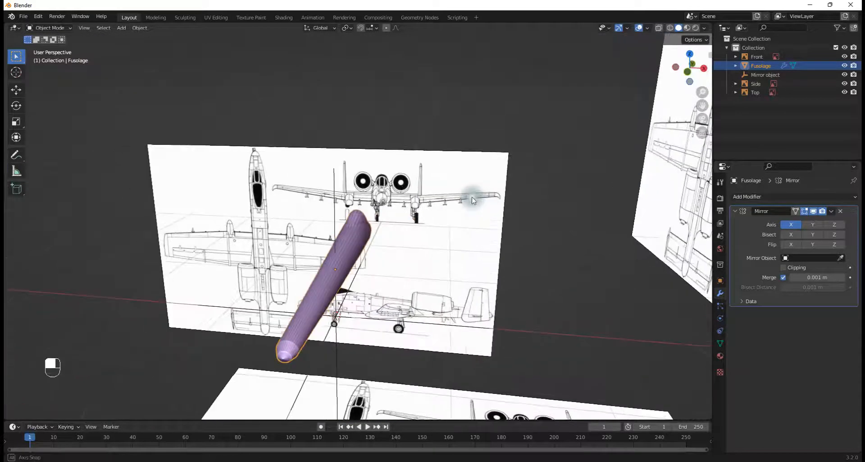
scroll(473, 197, up, 2)
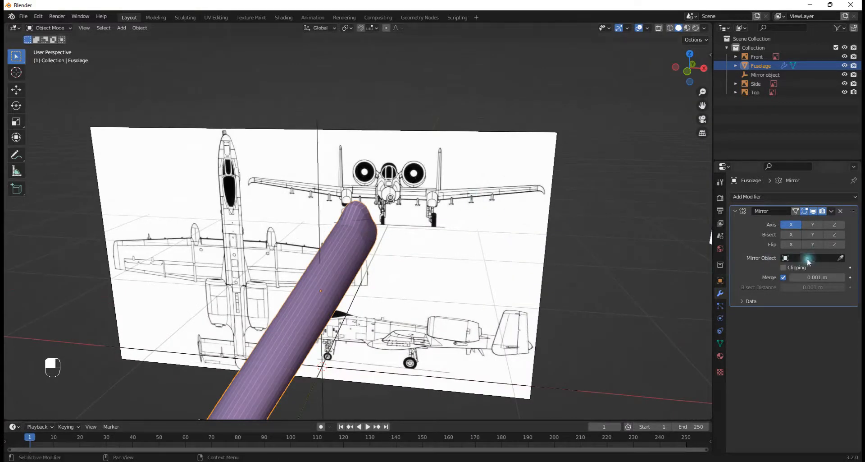
click(841, 258)
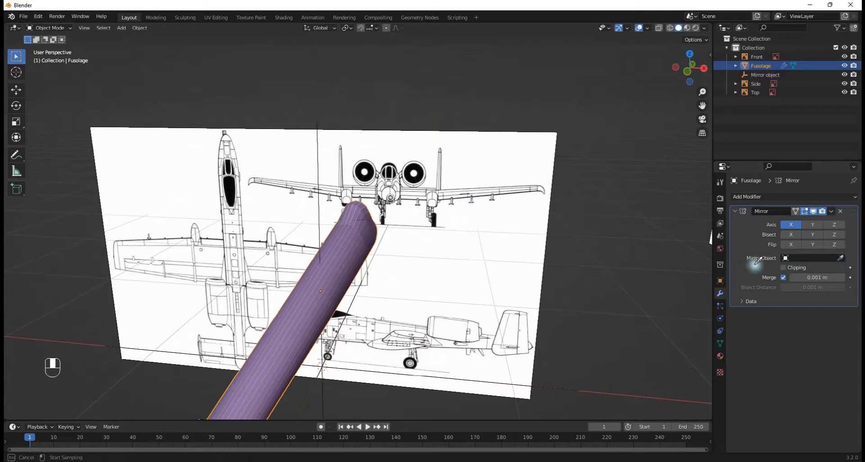
click(791, 258)
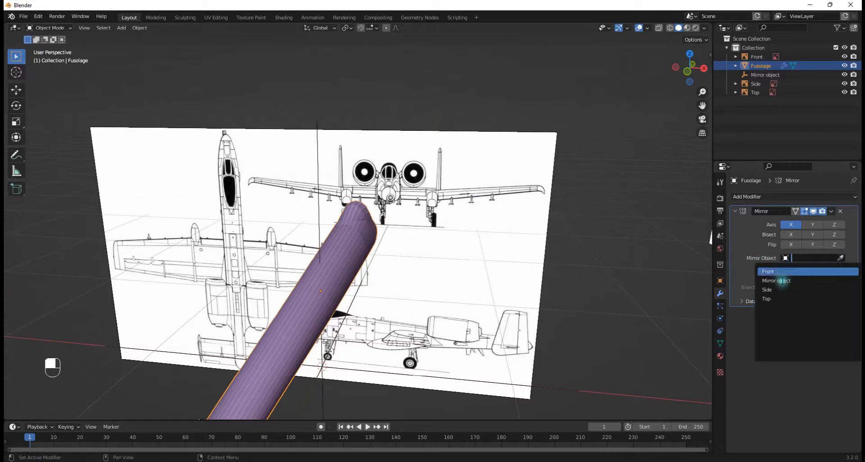
click(782, 280)
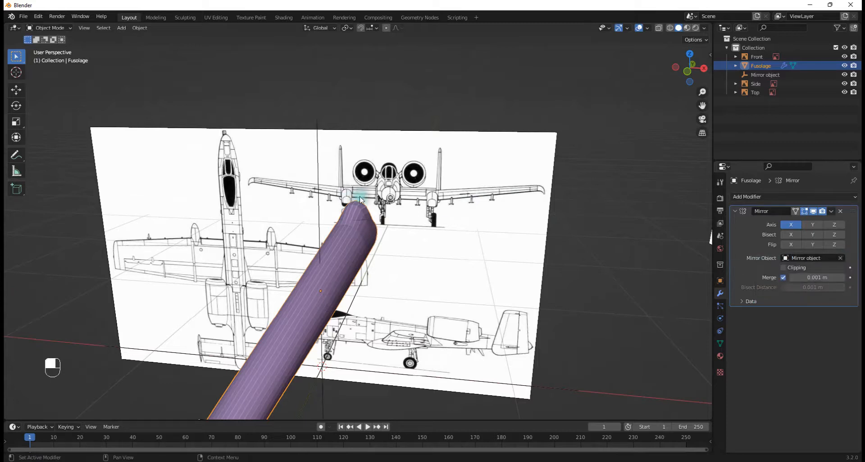
Try moving the fuselage to check how its mirrored half follows
scroll(383, 192, down, 4)
middle_drag(425, 225, 424, 231)
key(g)
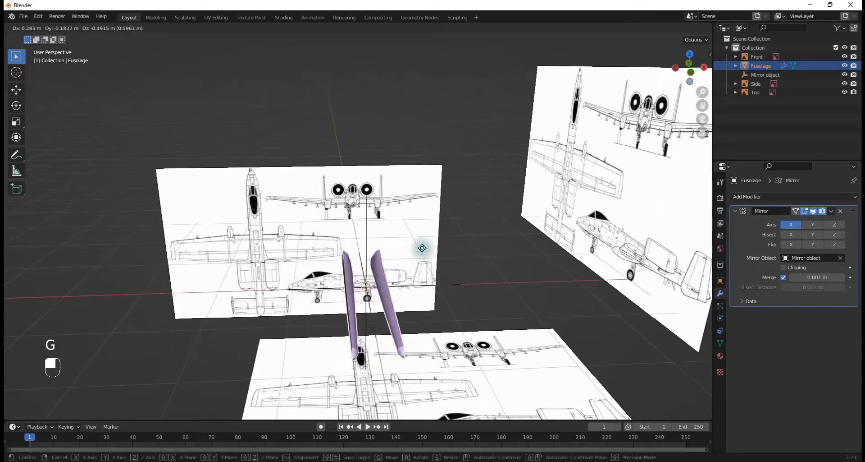
right_click(373, 293)
Select all fuselage vertices in Edit Mode and merge them by distance
middle_drag(372, 257, 520, 267)
scroll(521, 266, up, 5)
middle_drag(464, 242, 474, 171)
scroll(483, 251, up, 4)
key(Tab)
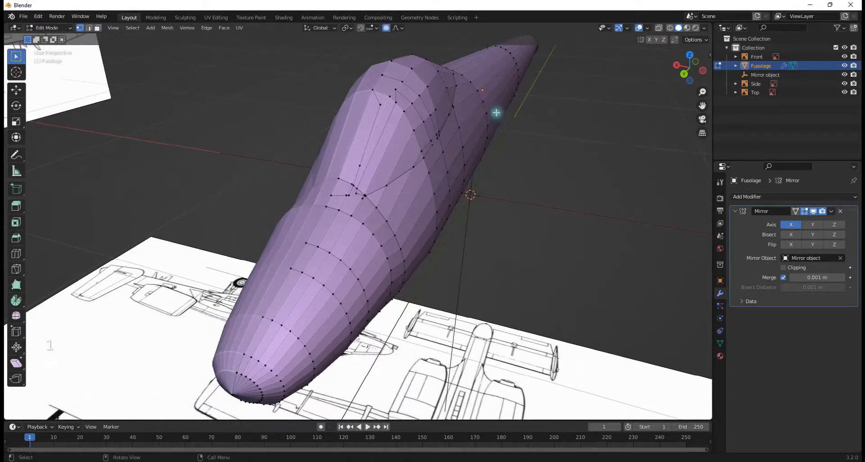
middle_drag(464, 139, 456, 130)
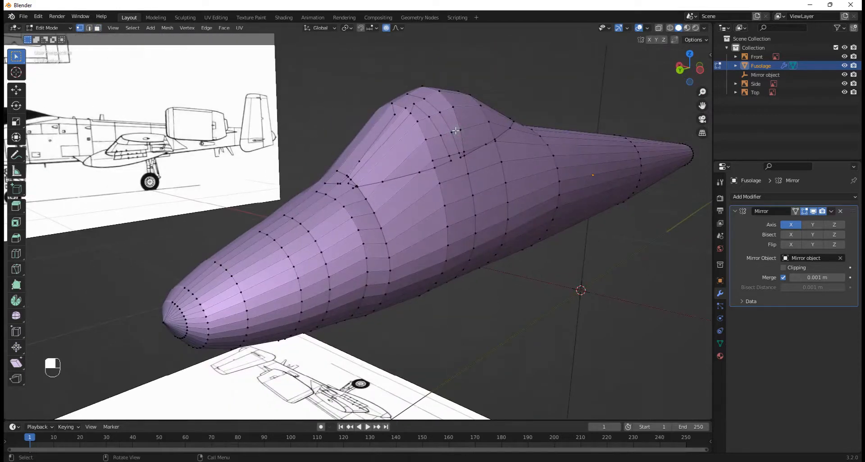
key(a)
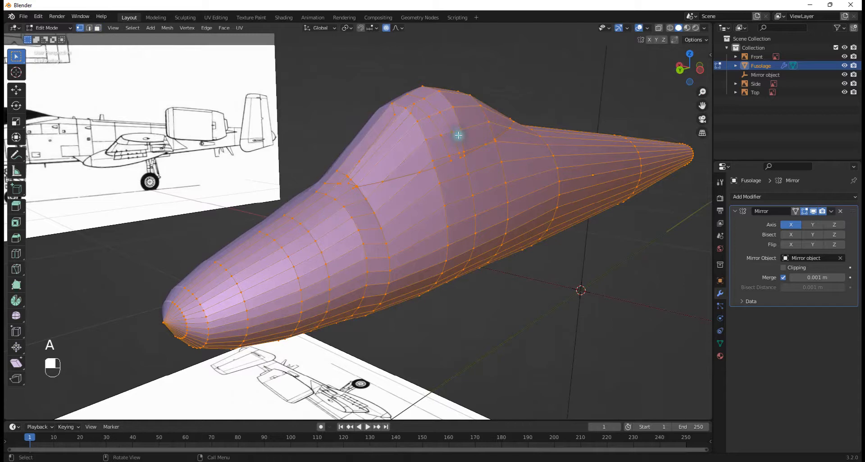
key(m)
click(434, 168)
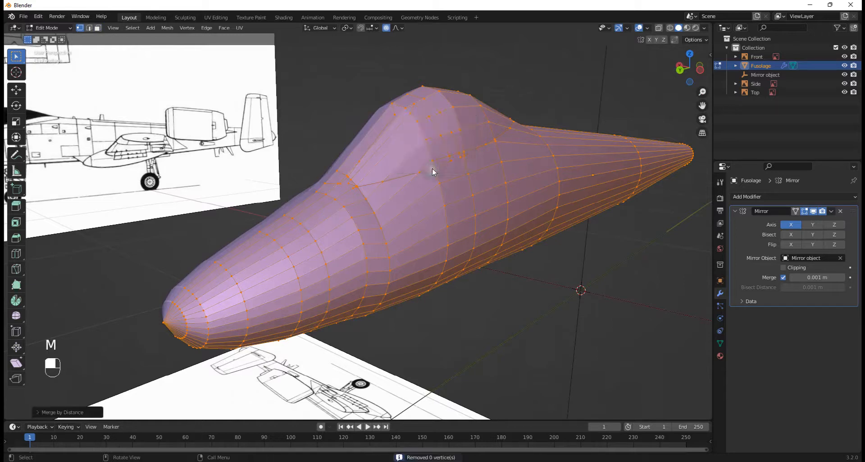
Switch to face selection in the left orthographic view and deselect all fuselage faces
middle_drag(545, 234, 554, 232)
scroll(554, 232, up, 3)
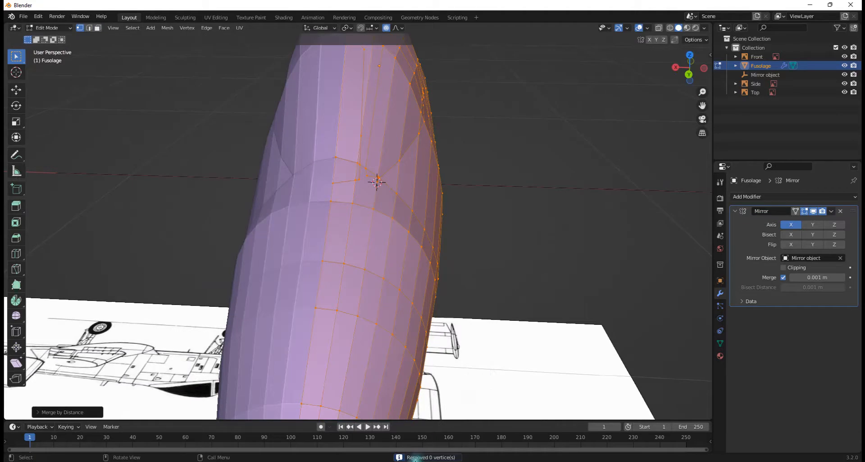
middle_drag(385, 180, 598, 115)
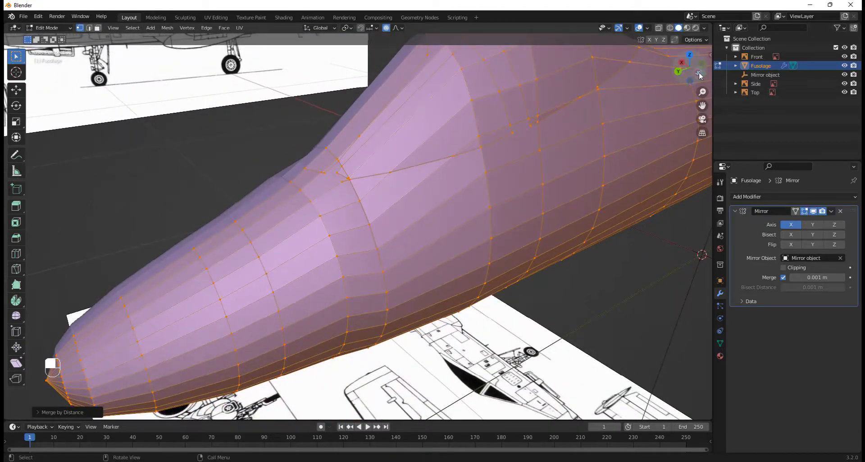
click(698, 73)
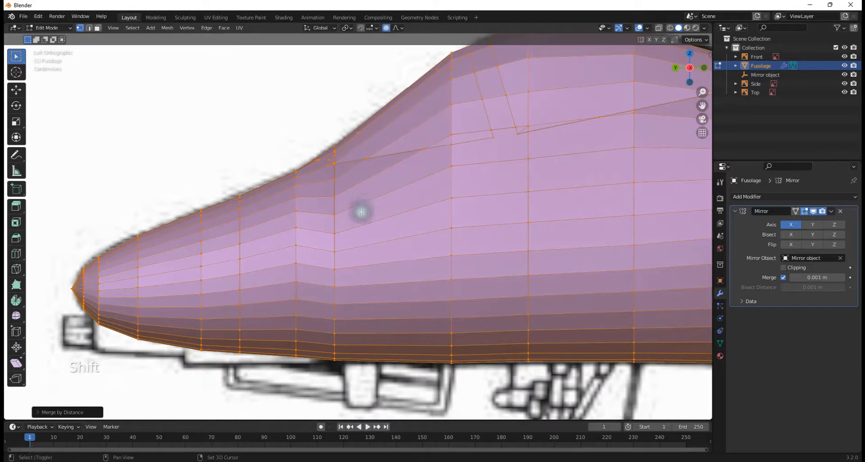
scroll(364, 212, up, 3)
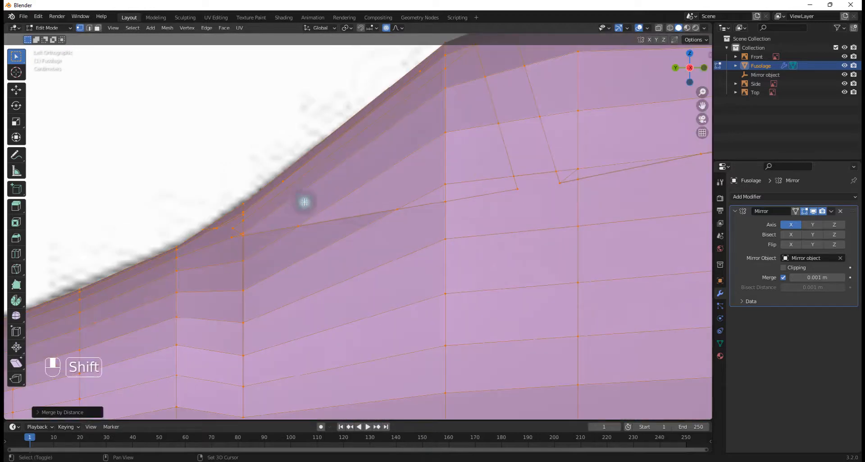
shift+middle_drag(303, 201, 318, 205)
key(3)
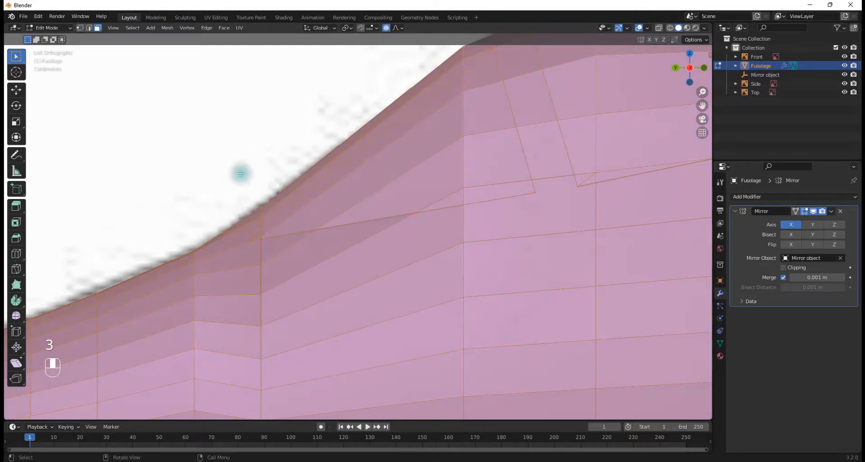
click(238, 135)
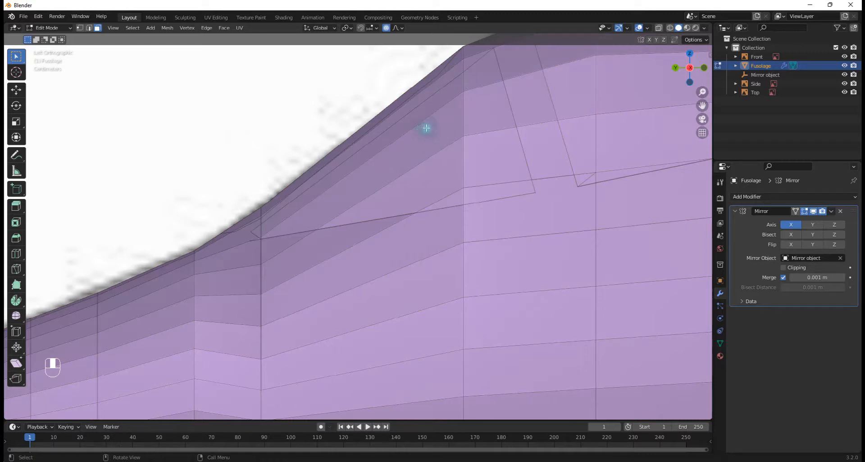
Circle-select all the knife-cut side windshield glass faces ahead of the canopy frame strip
key(c)
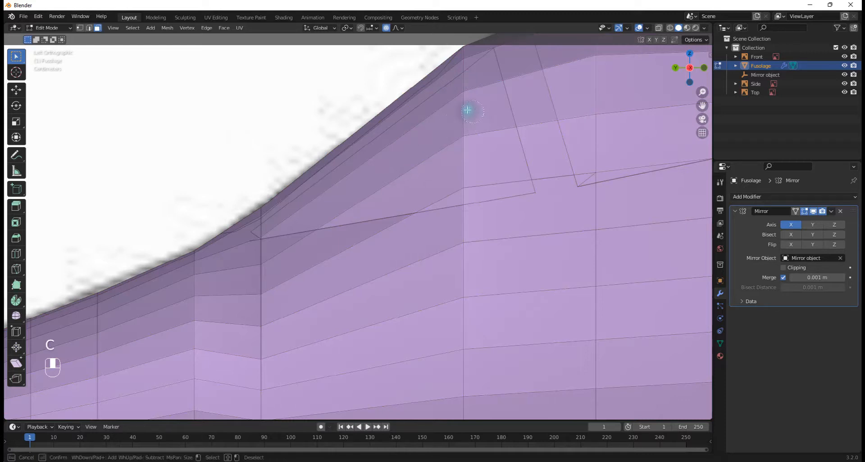
mouse_move(465, 110)
mouse_down()
mouse_move(471, 139)
mouse_move(461, 173)
mouse_up()
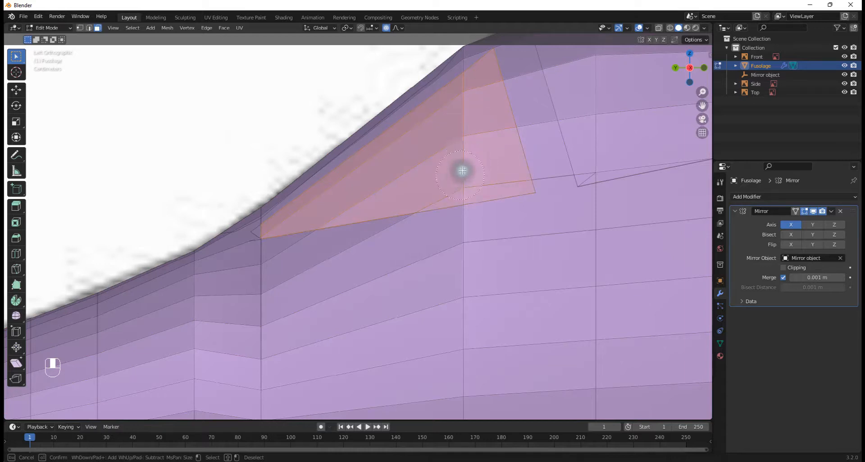
scroll(341, 207, up, 3)
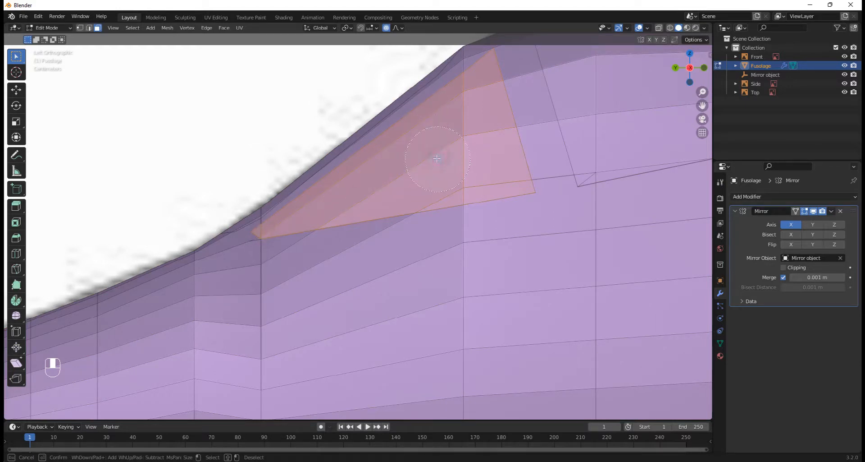
shift+drag(411, 185, 416, 202)
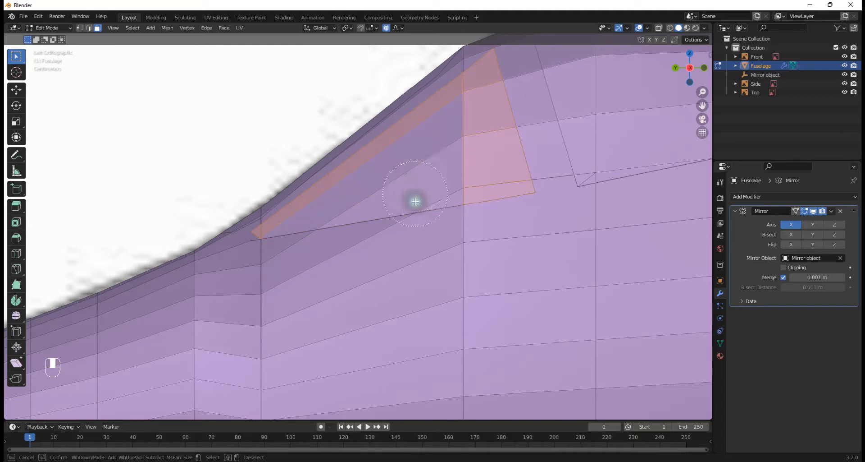
click(430, 169)
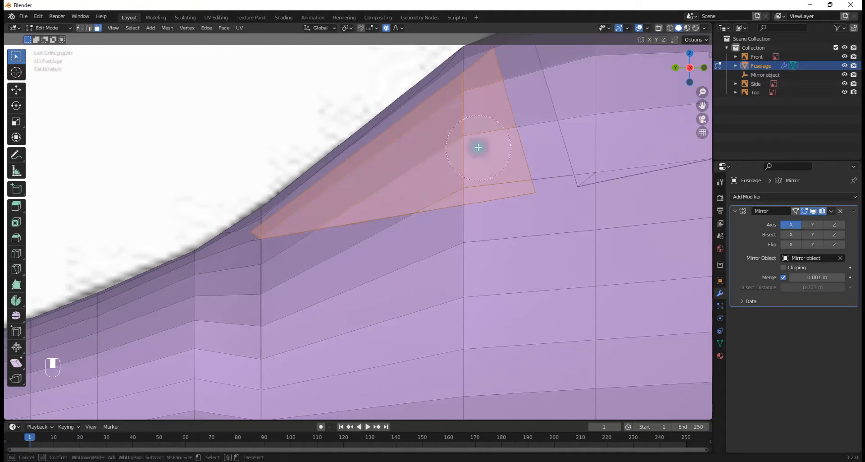
right_click(443, 146)
Add the knife-cut canopy glass faces behind the frame strip to the selection, back to their rear tip
scroll(449, 142, down, 2)
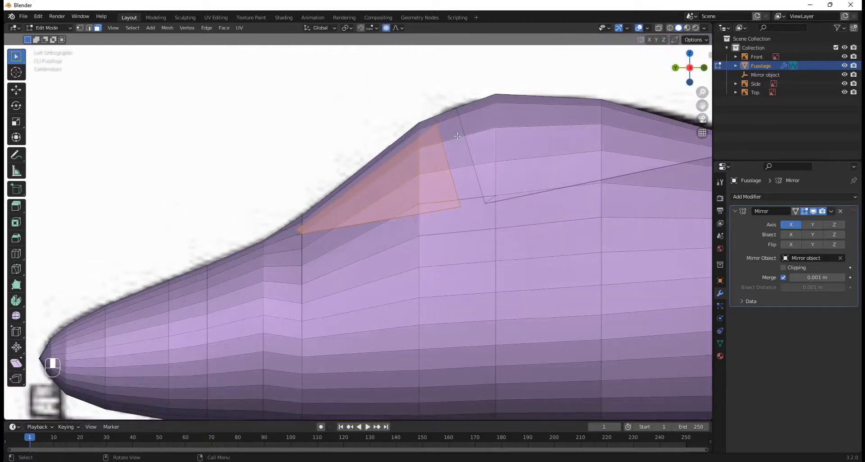
scroll(518, 147, down, 2)
shift+middle_drag(458, 157, 402, 215)
scroll(464, 153, up, 3)
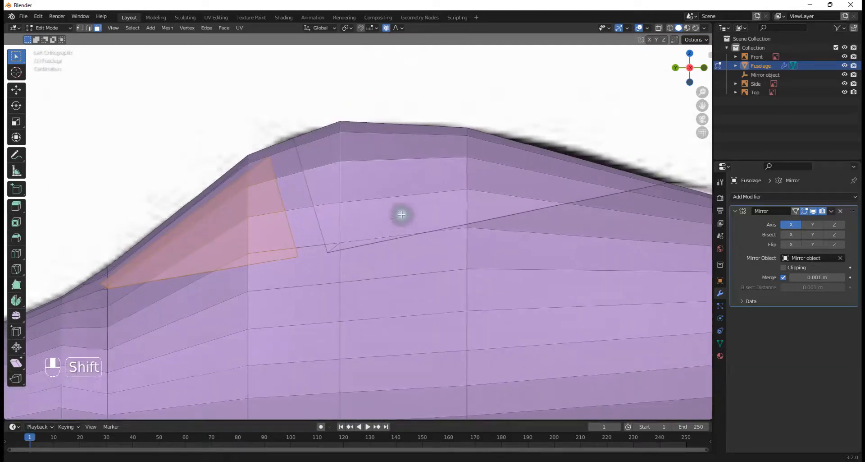
key(c)
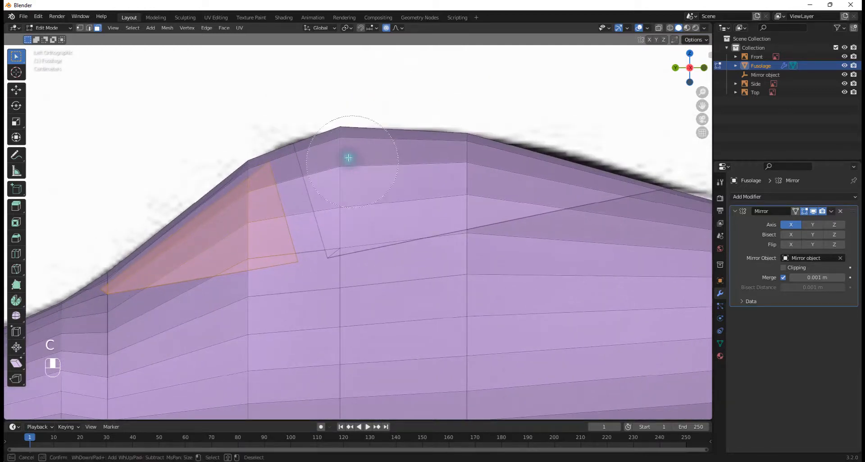
drag(359, 151, 367, 169)
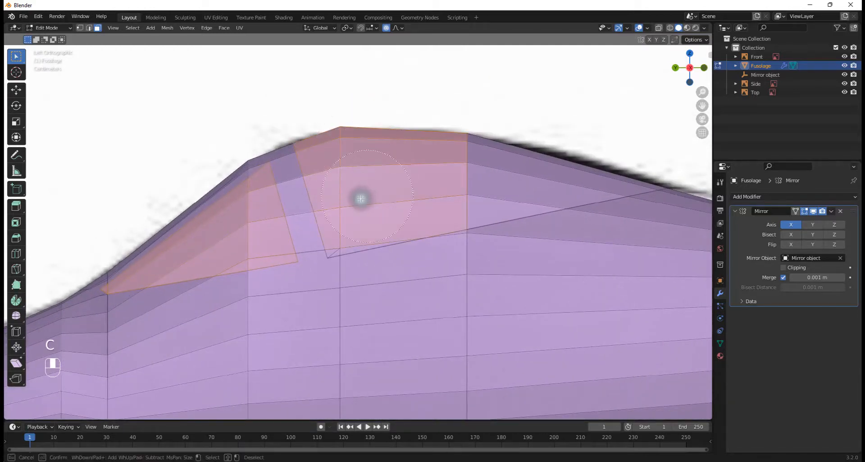
scroll(368, 185, up, 5)
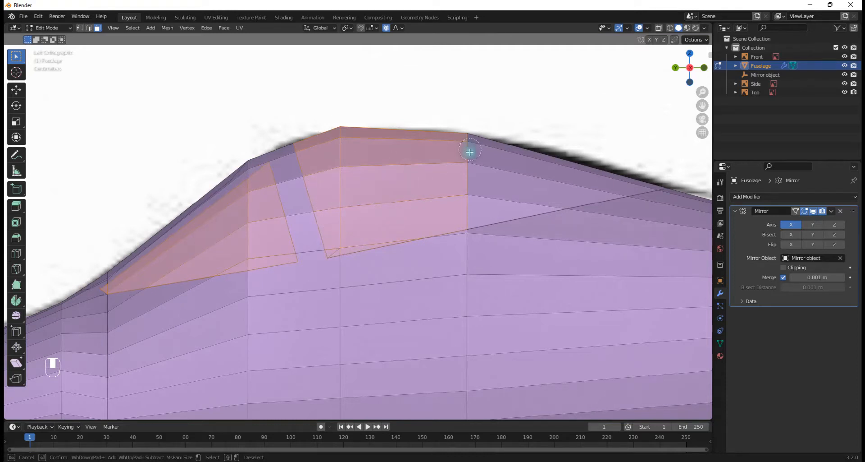
click(484, 181)
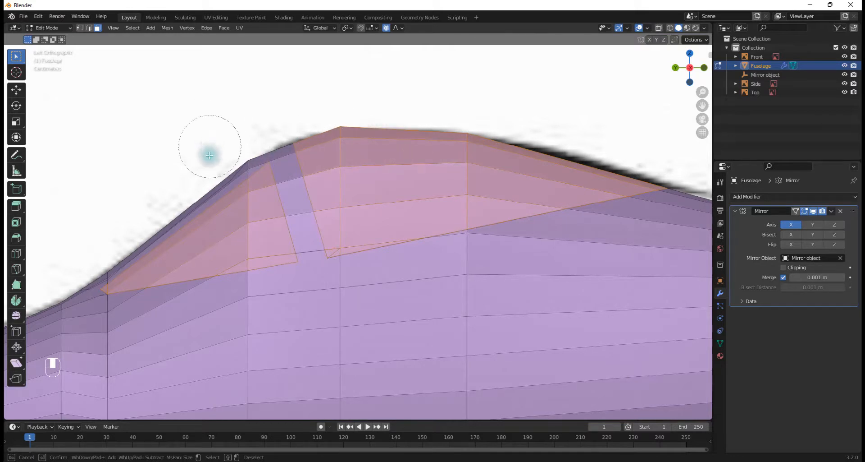
right_click(111, 225)
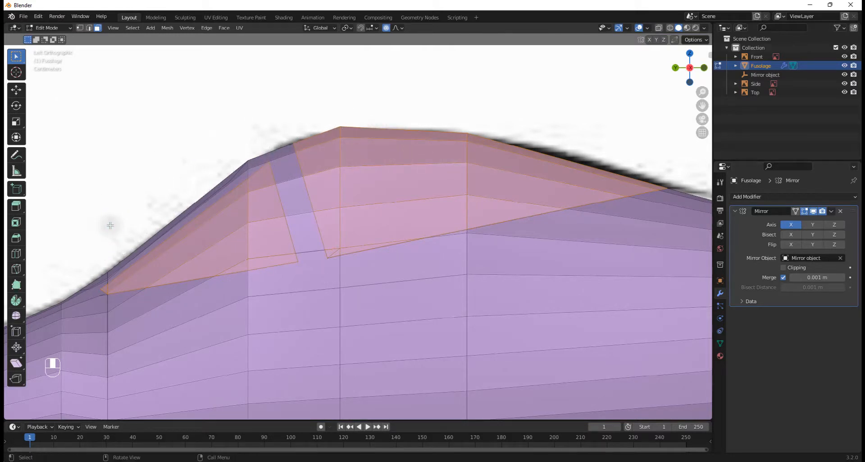
Add the front windshield pane's faces to the glass selection with Circle Select
click(676, 70)
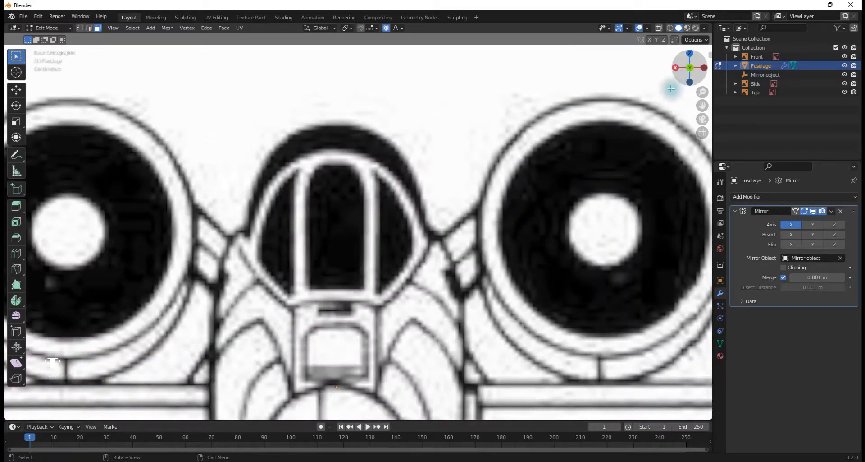
middle_drag(606, 122, 602, 130)
key(c)
drag(291, 205, 303, 339)
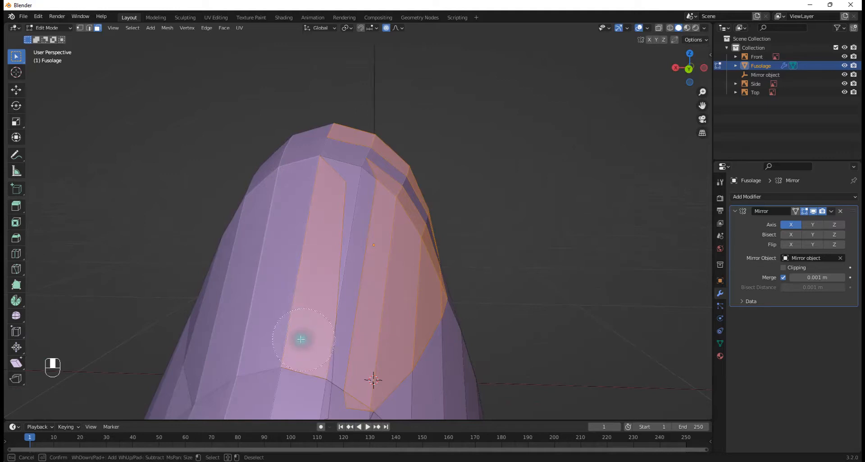
key(Escape)
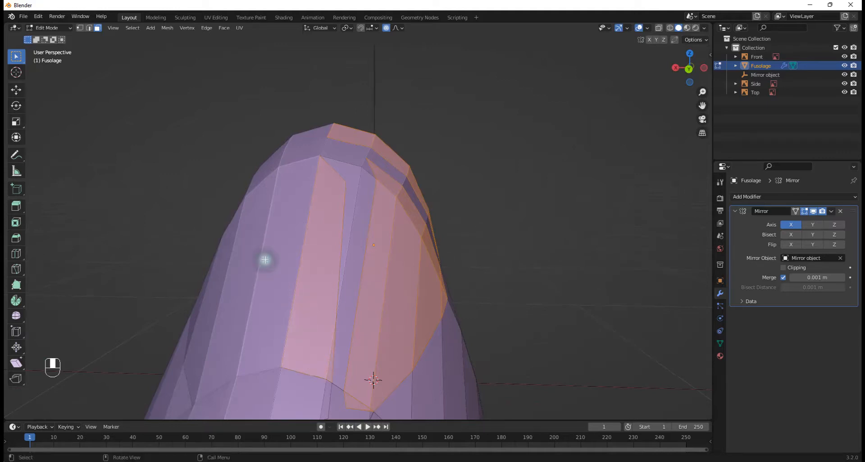
middle_drag(373, 218, 425, 216)
scroll(426, 217, up, 4)
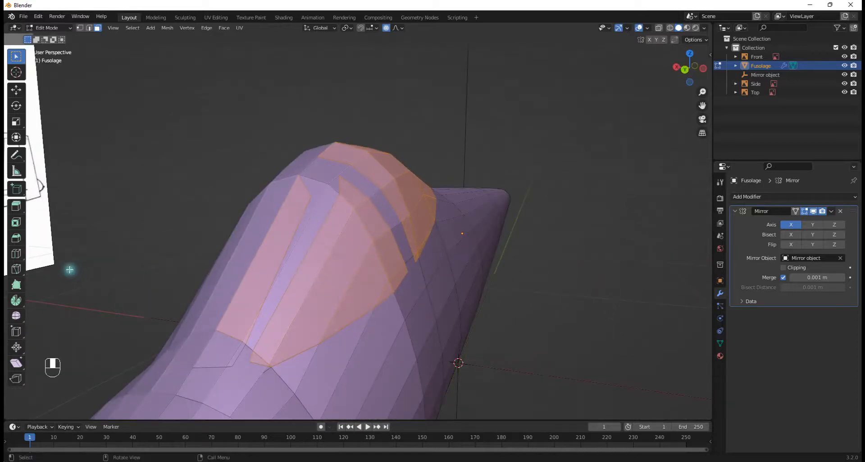
key(c)
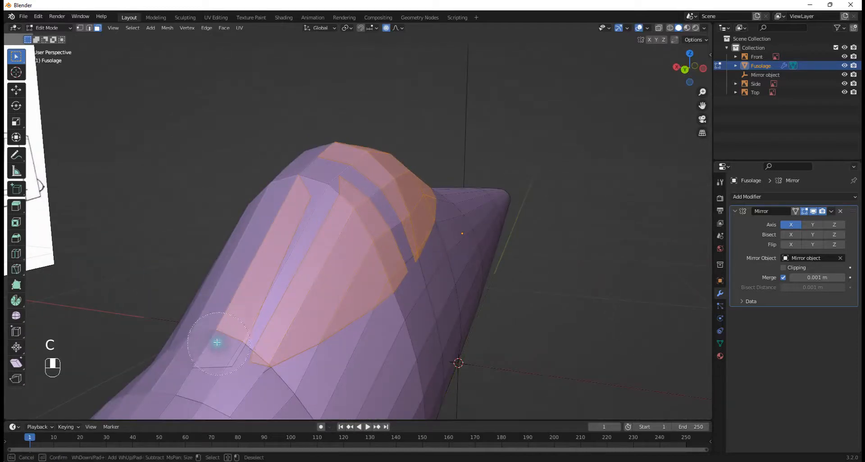
right_click(210, 305)
Separate the selected windshield and canopy glass faces into their own object, return to Object Mode and deselect everything
middle_drag(364, 184, 418, 199)
scroll(371, 201, down, 4)
key(p)
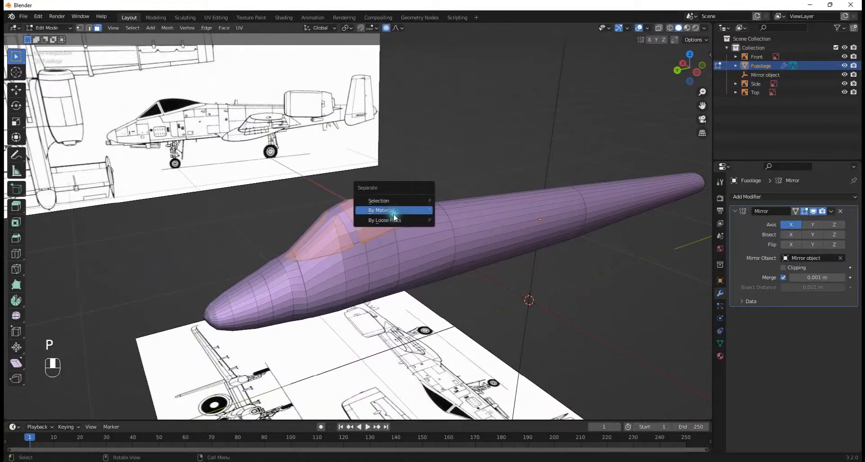
click(380, 201)
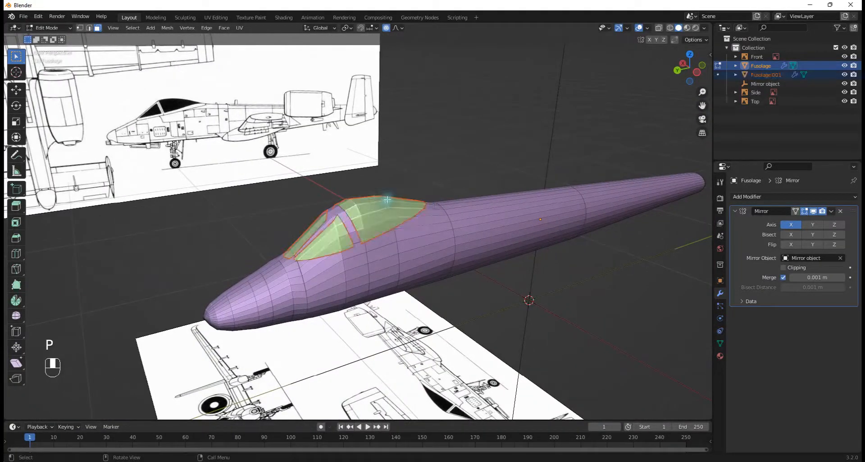
key(Tab)
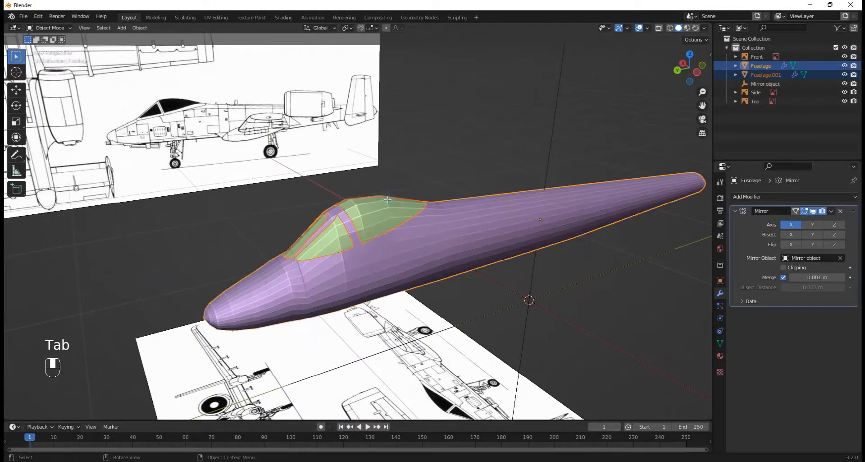
click(448, 148)
middle_drag(448, 149, 532, 197)
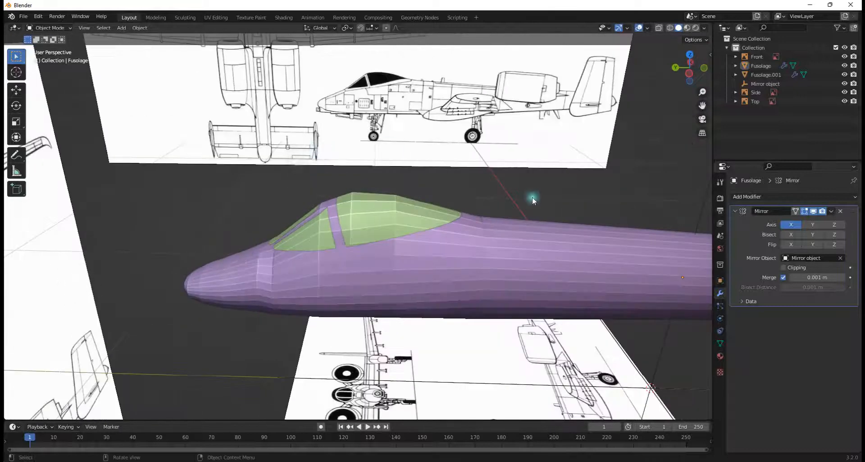
middle_drag(459, 193, 472, 220)
scroll(315, 202, down, 3)
scroll(474, 249, up, 5)
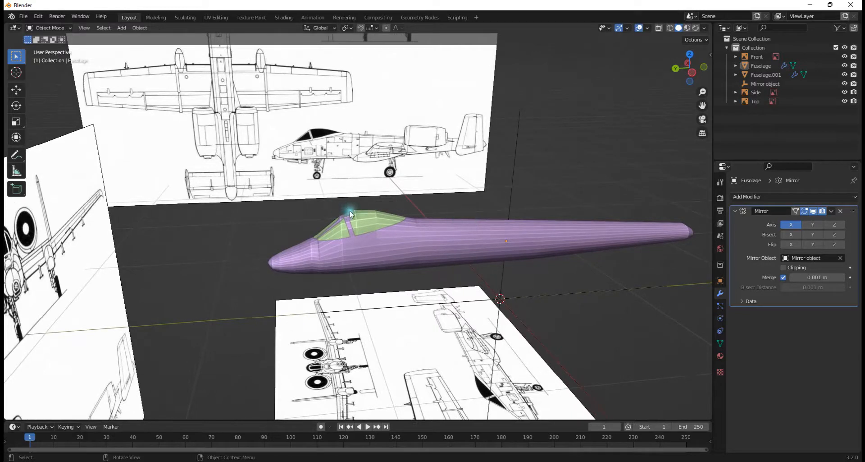
mouse_move(430, 211)
middle_down()
mouse_move(469, 209)
mouse_move(429, 211)
middle_up()
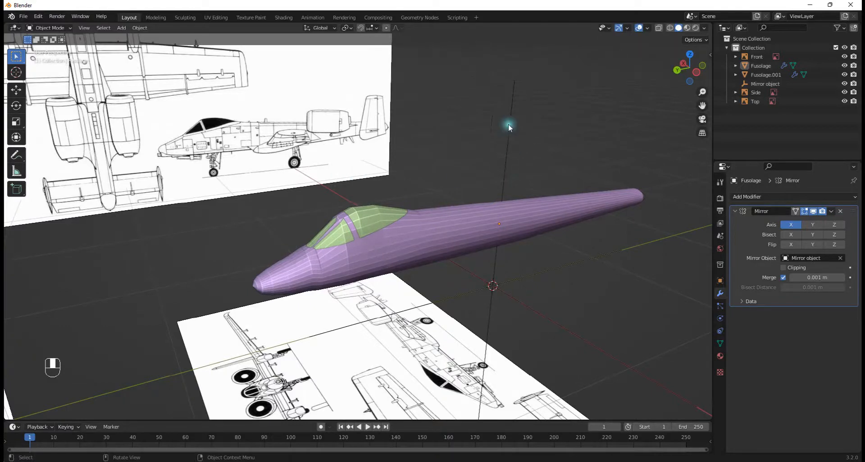
middle_drag(509, 128, 607, 89)
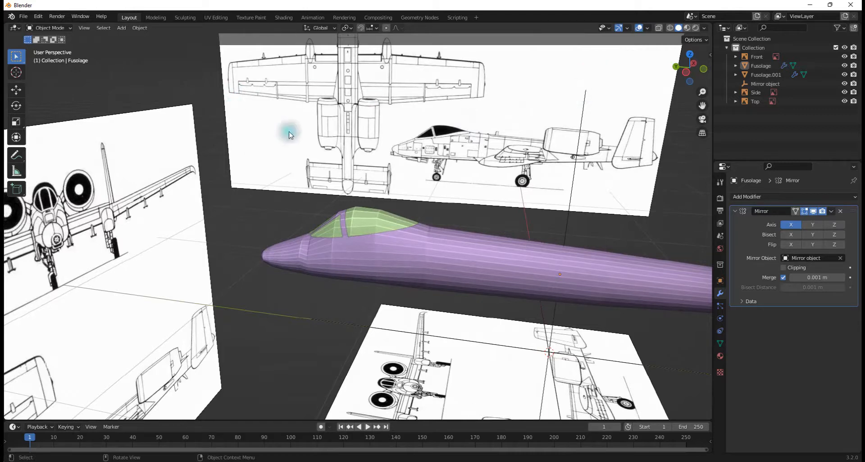
Start saving the A-10 project as a Blender file
key(ctrl+s)
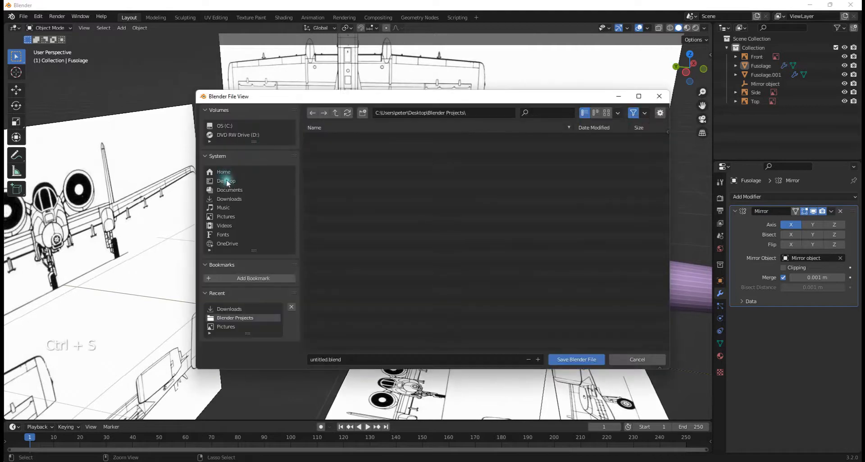